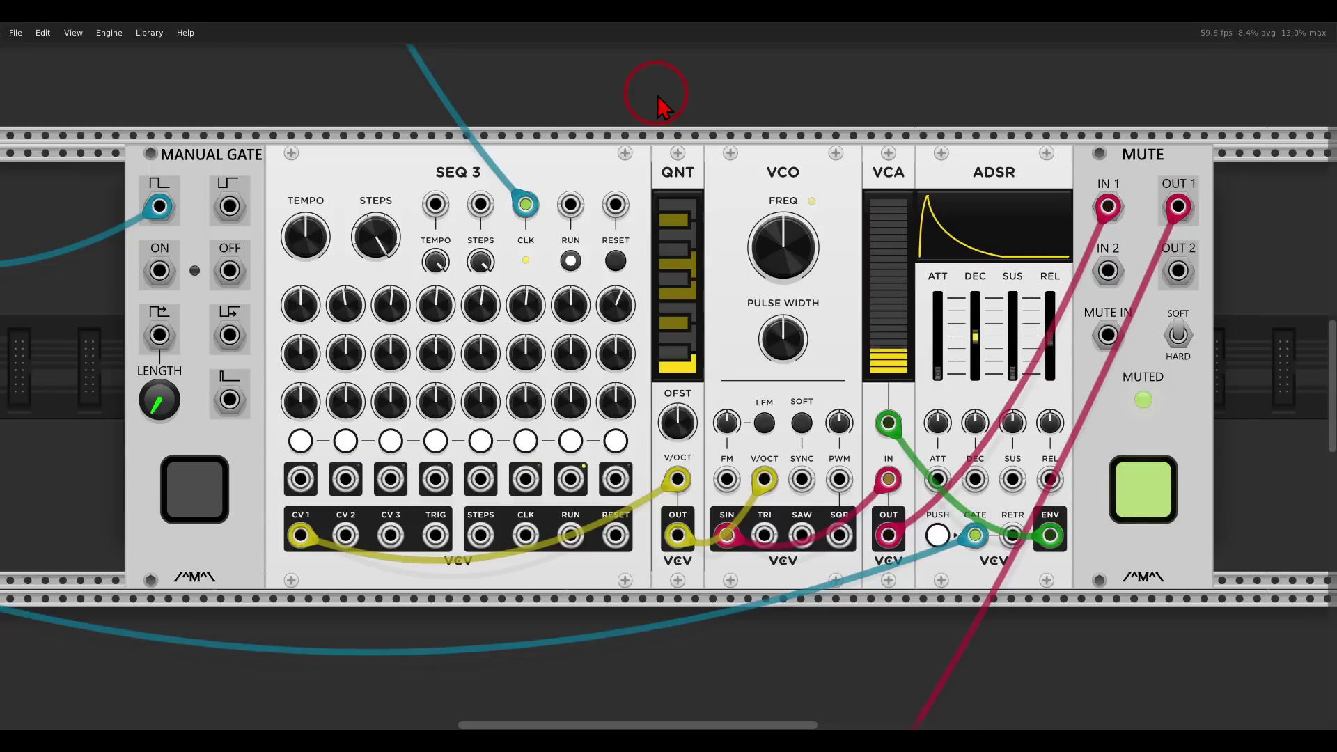
# - Turn off muting on the MUTE module so the patch output is heard again
pyautogui.click(1143, 491)
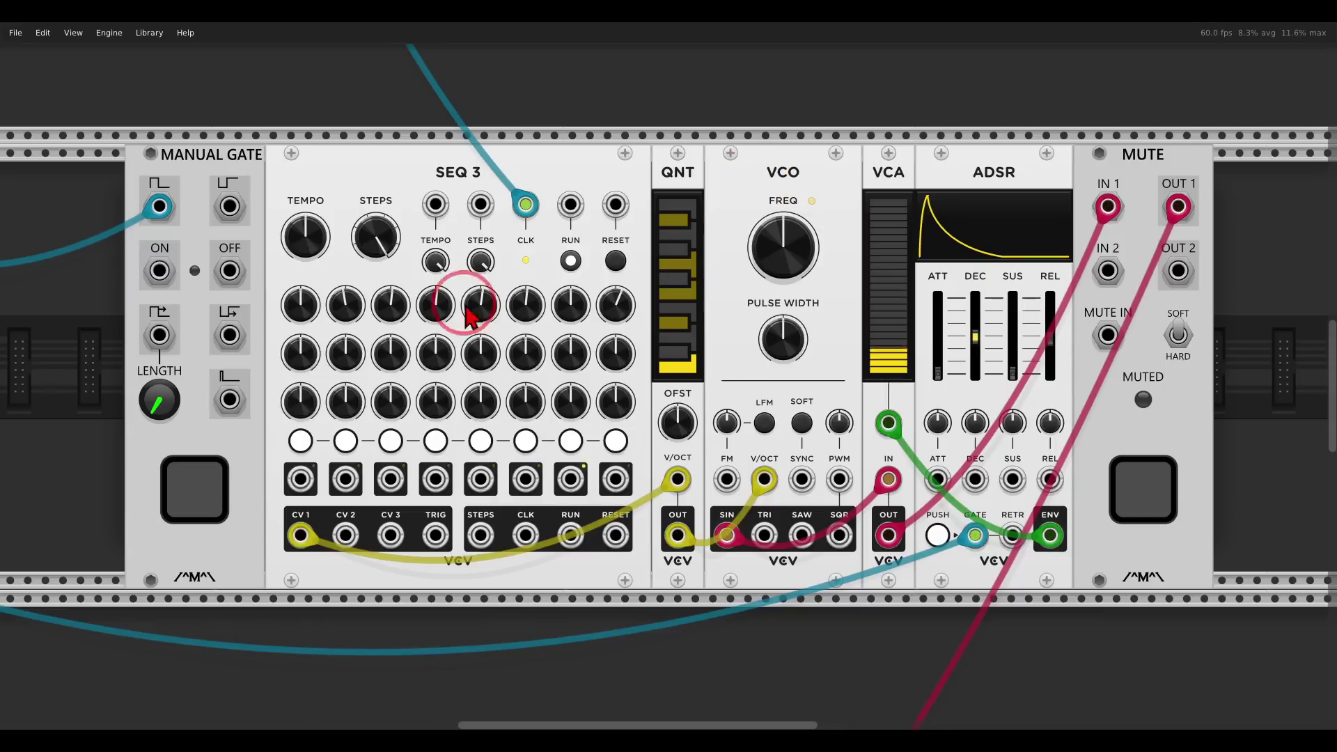
# - Play four notes by hand with the Manual Gate push button
pyautogui.click(205, 482)
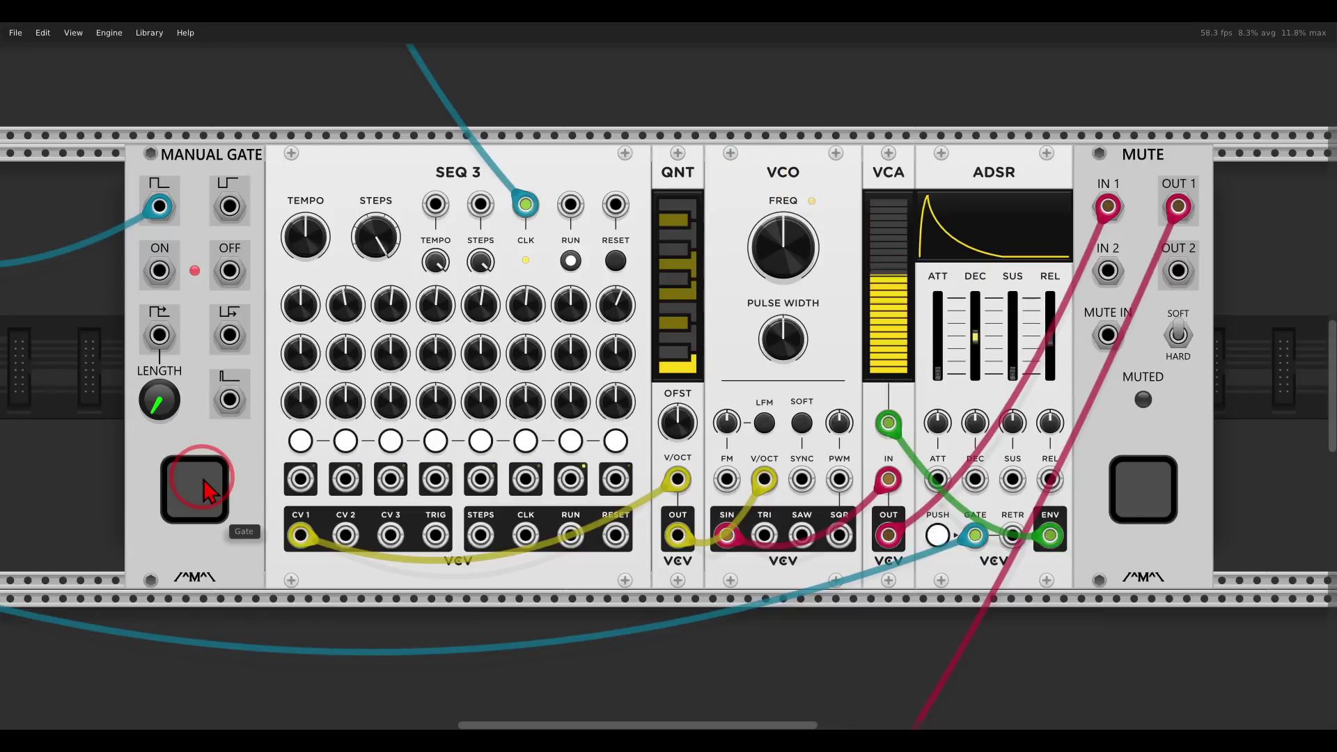
pyautogui.click(205, 488)
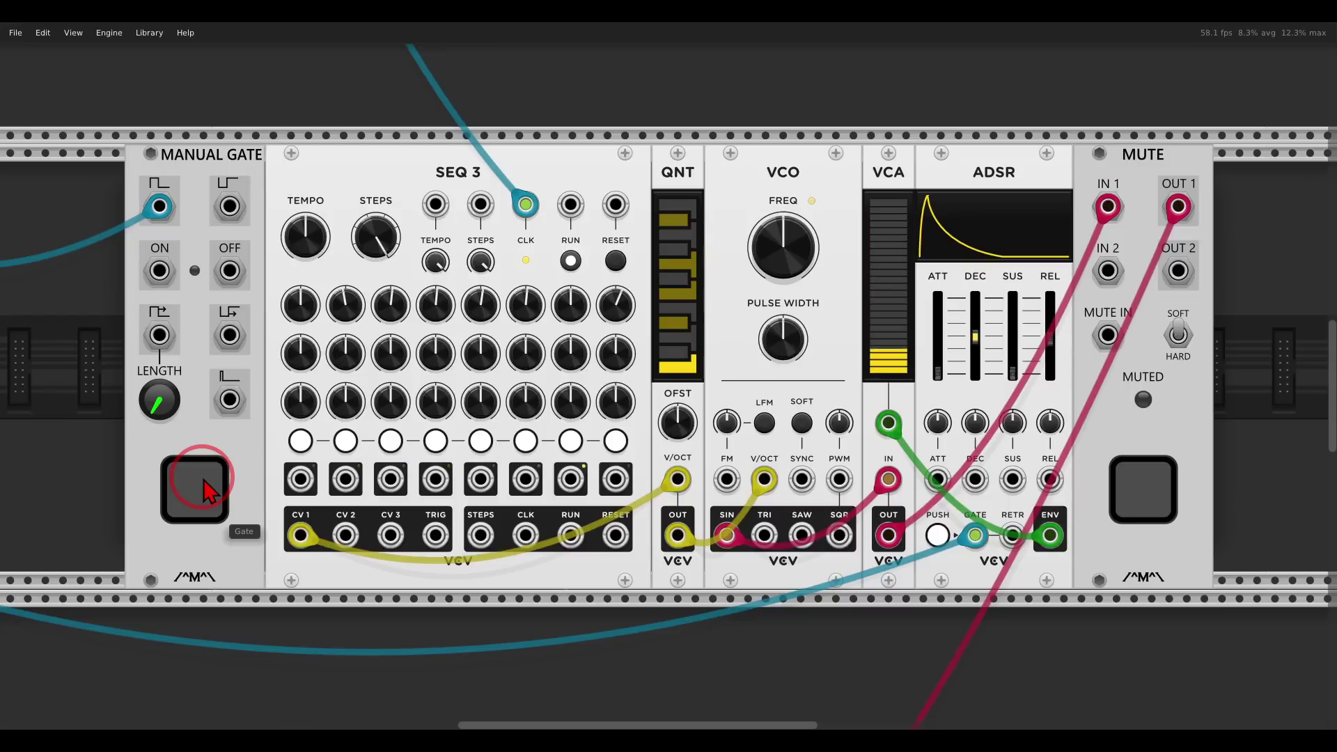
pyautogui.click(205, 487)
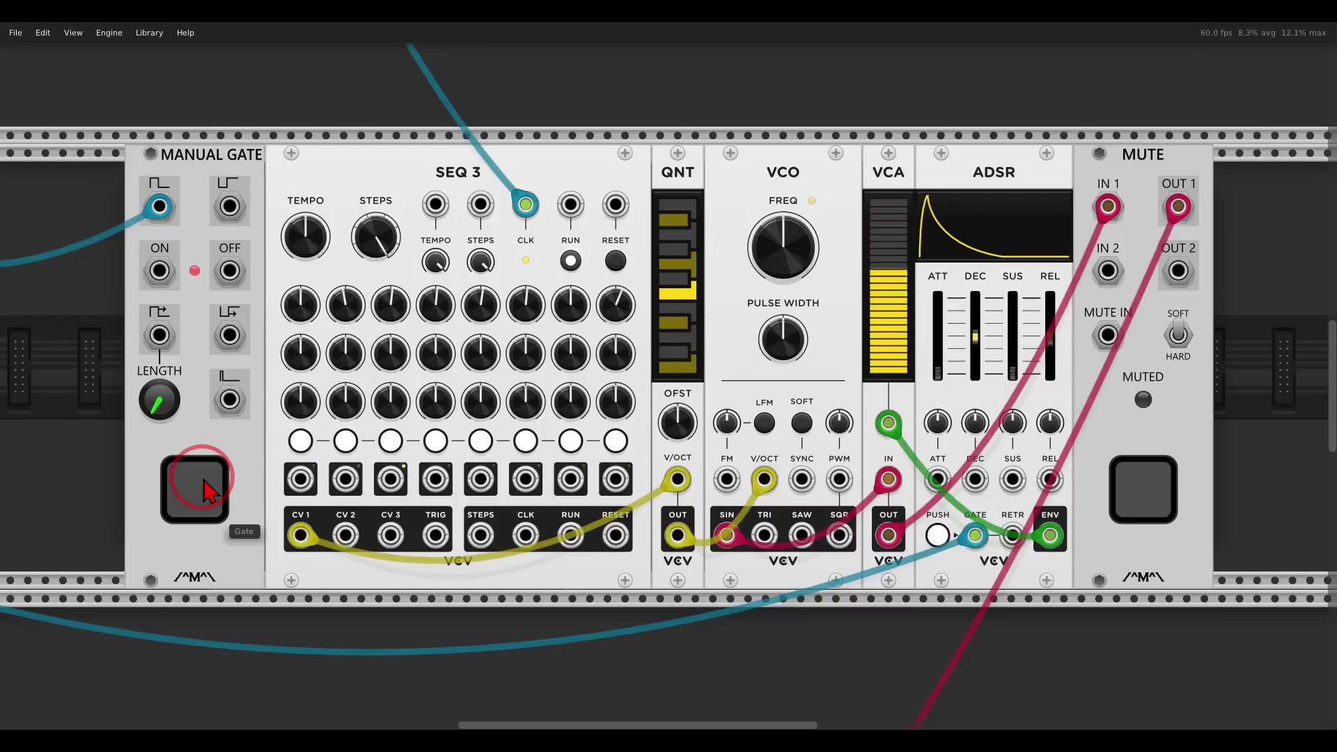
pyautogui.click(205, 488)
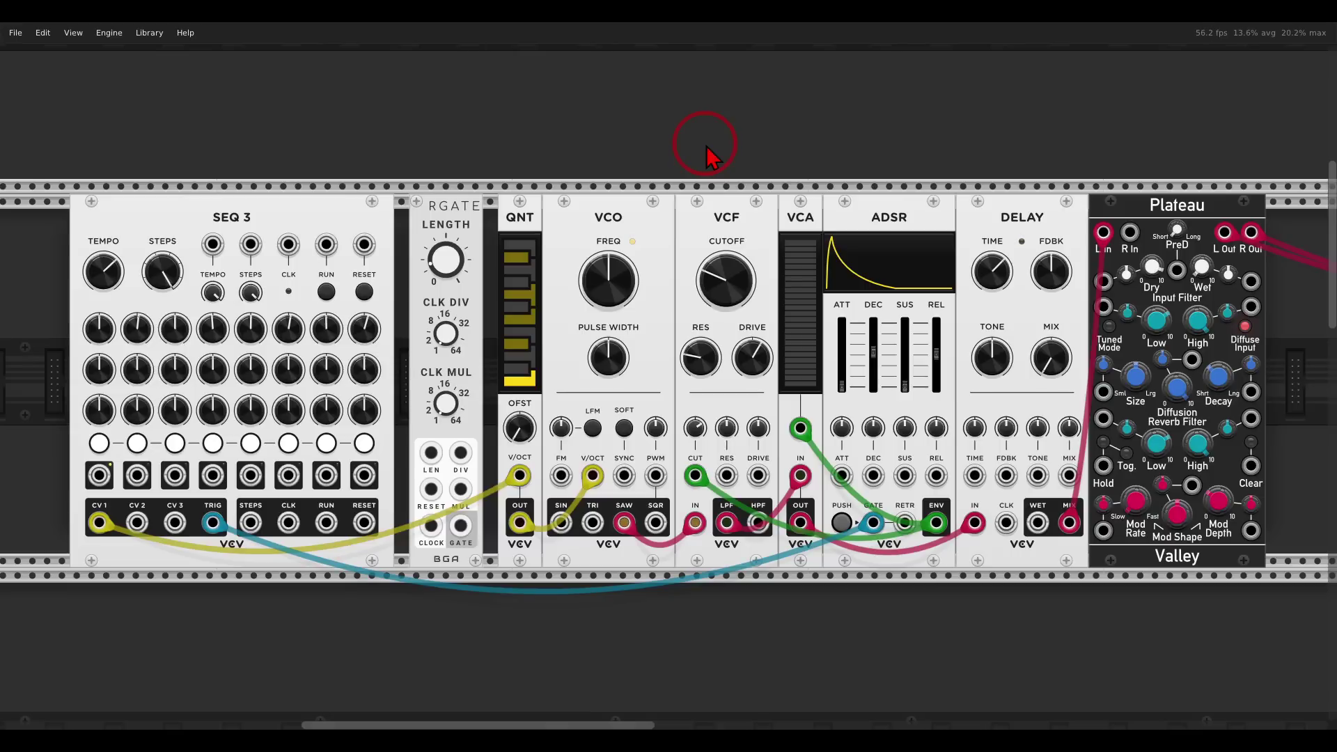
pyautogui.moveTo(536, 161)
pyautogui.mouseDown()
pyautogui.moveTo(491, 173)
pyautogui.moveTo(414, 172)
pyautogui.moveTo(350, 260)
pyautogui.moveTo(452, 338)
pyautogui.moveTo(541, 284)
pyautogui.moveTo(528, 207)
pyautogui.moveTo(500, 182)
pyautogui.mouseUp()
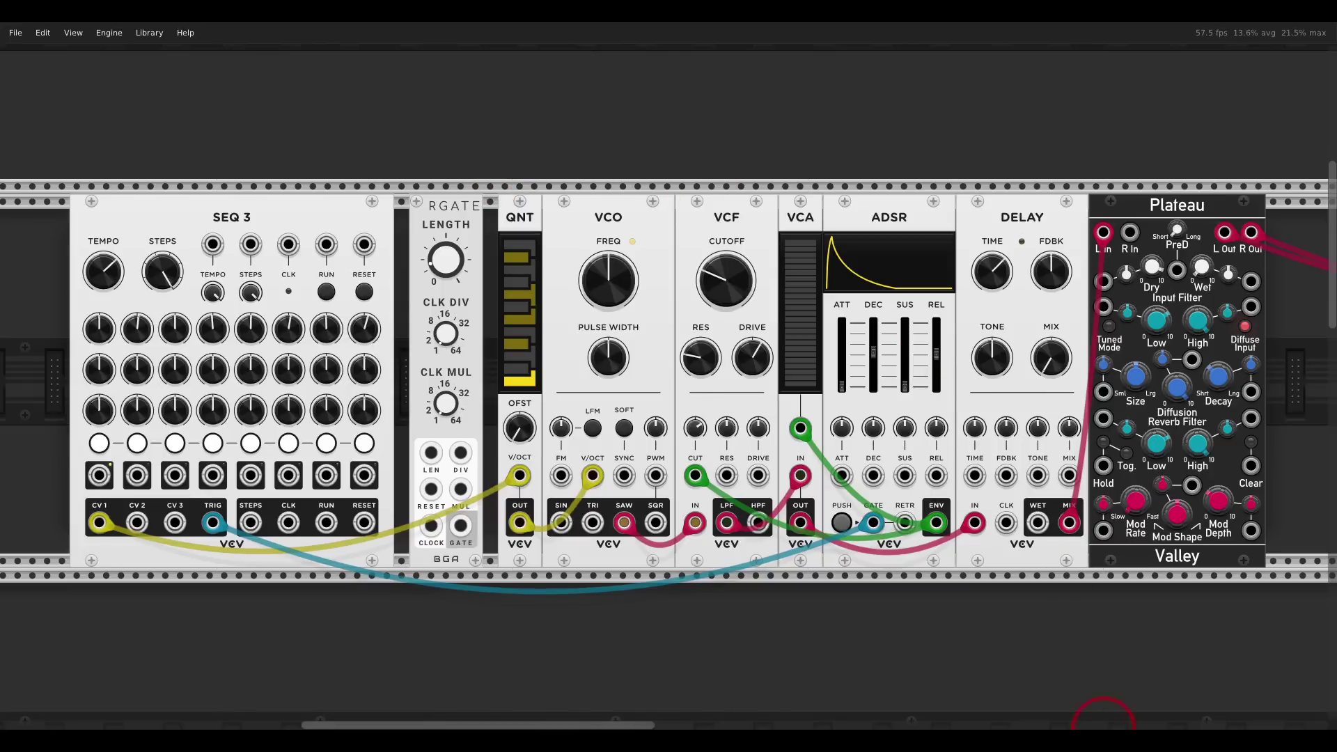
# - Show the Quad Clock Distributor photo A1.png, circle its first Div/Mult knob, then advance to A2.png
pyautogui.click(1106, 738)
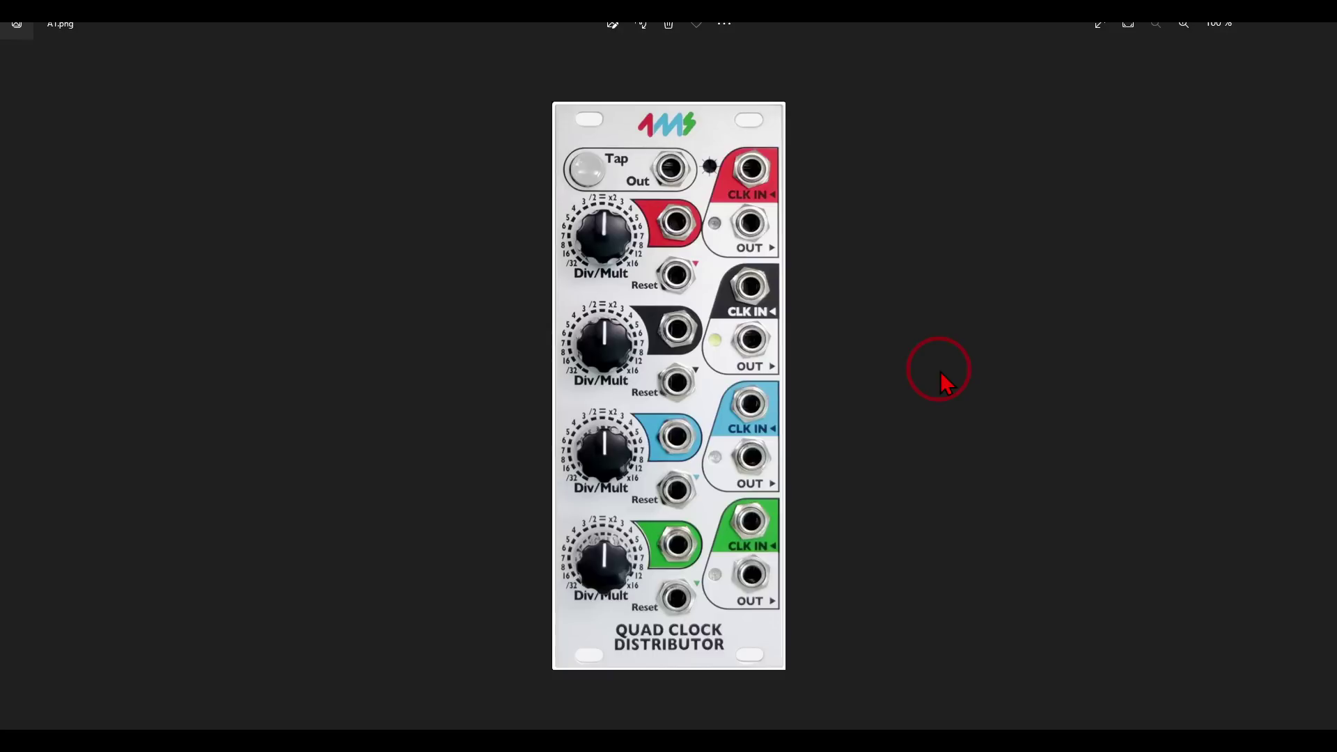
pyautogui.moveTo(697, 230)
pyautogui.mouseDown()
pyautogui.moveTo(648, 184)
pyautogui.moveTo(578, 184)
pyautogui.moveTo(661, 313)
pyautogui.moveTo(706, 207)
pyautogui.mouseUp()
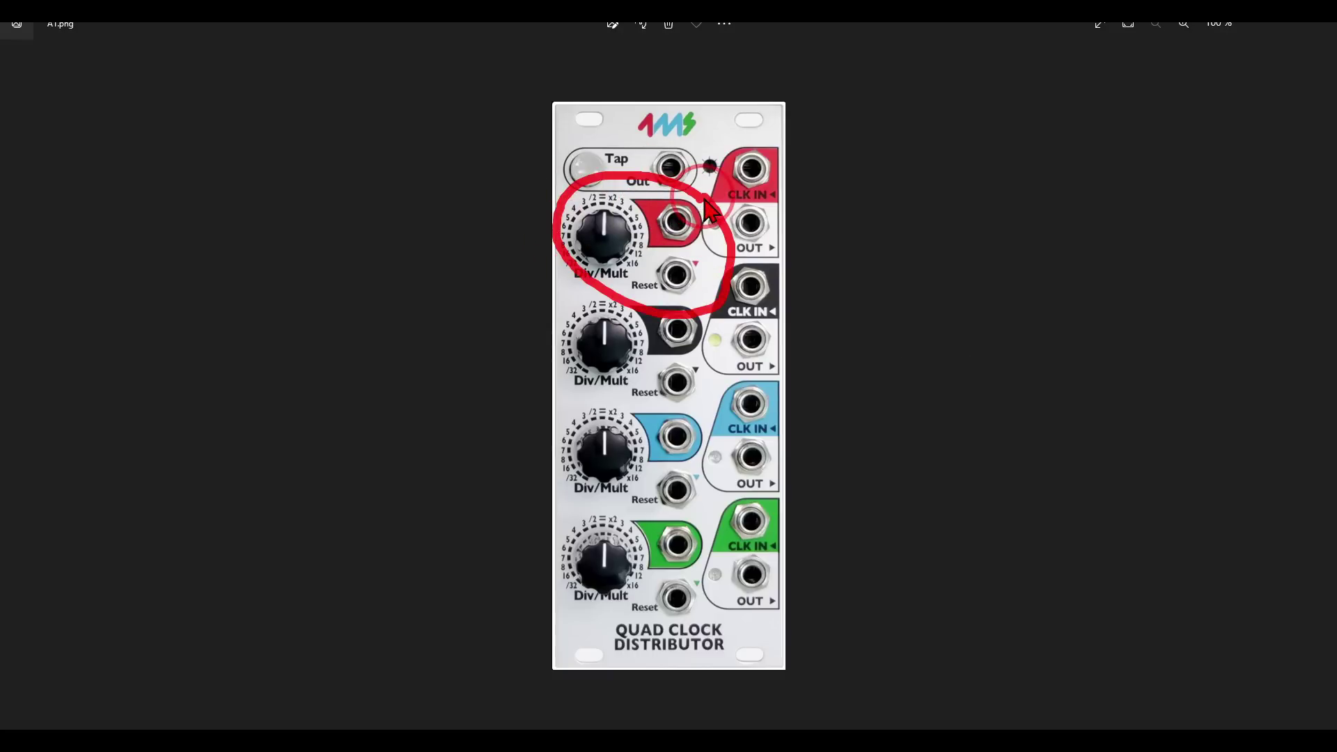
pyautogui.click(1318, 383)
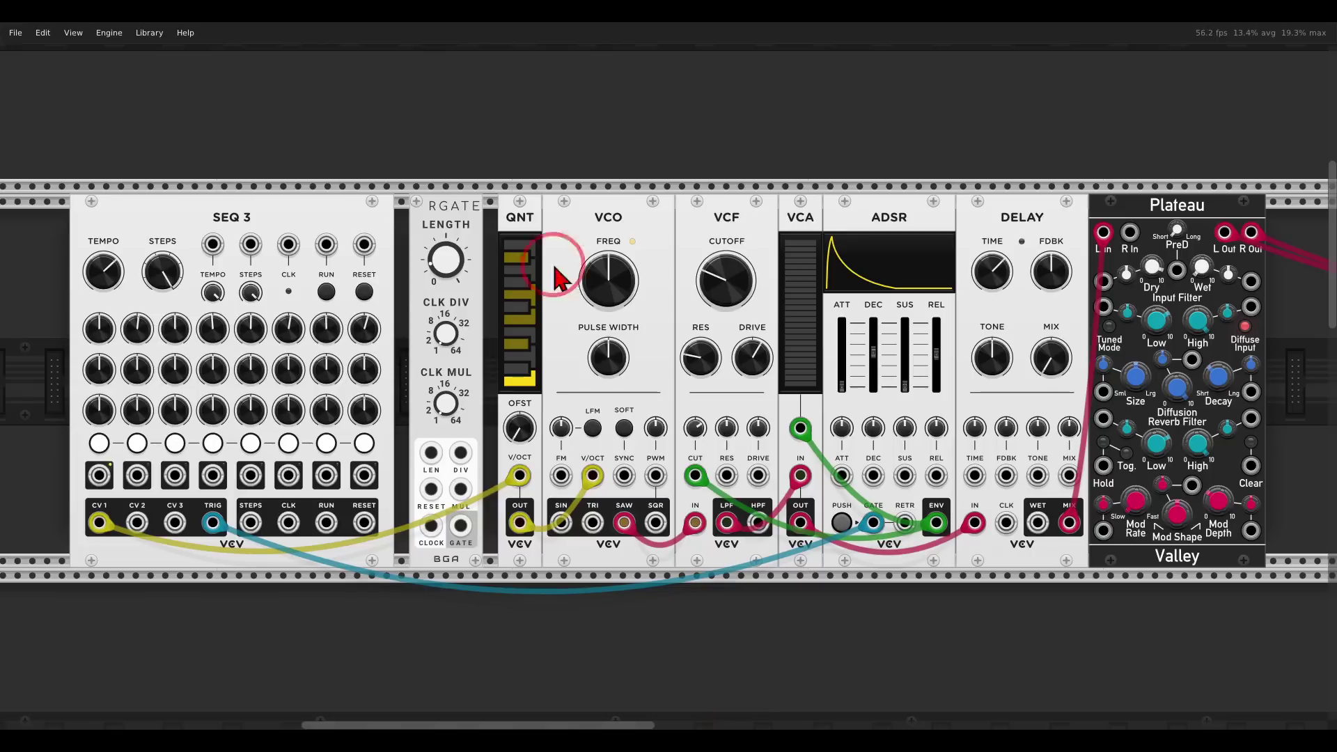
# - Back in VCV Rack, start SEQ 3 running and turn the VCF cutoff up
pyautogui.click(524, 188)
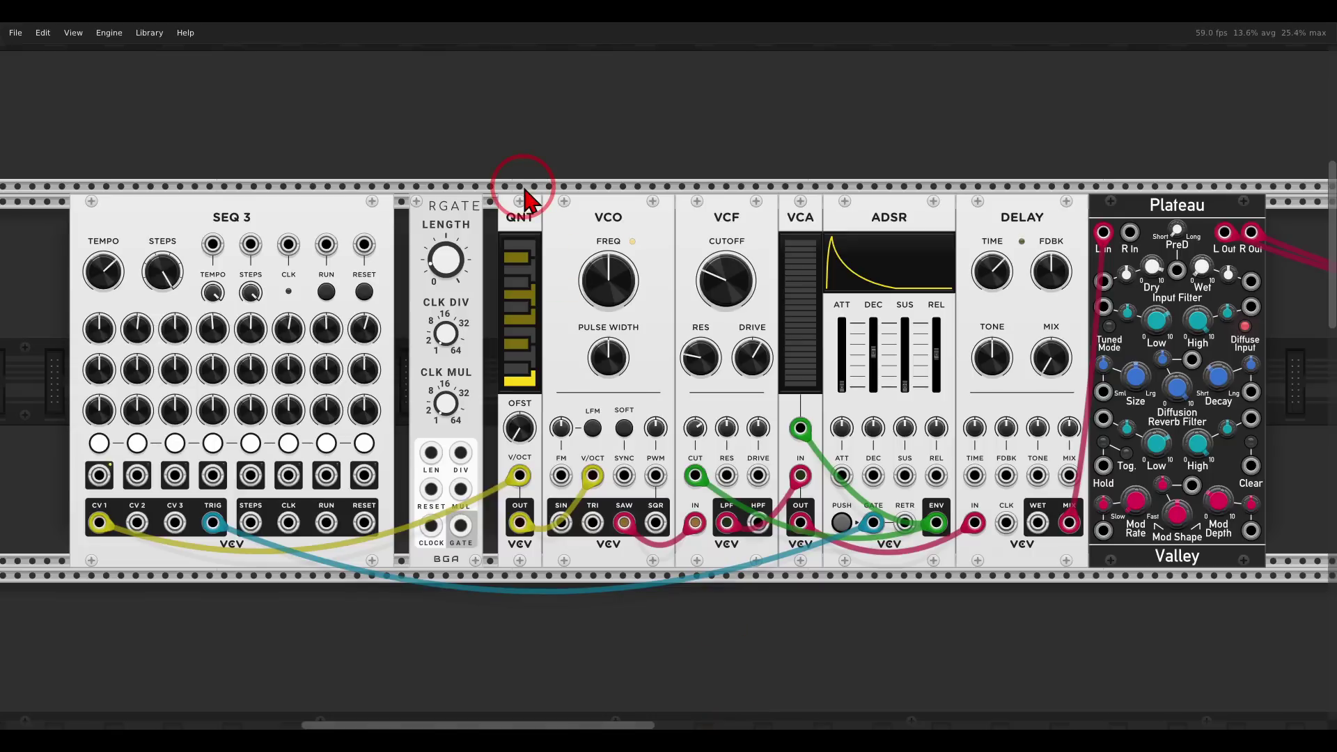
pyautogui.click(325, 293)
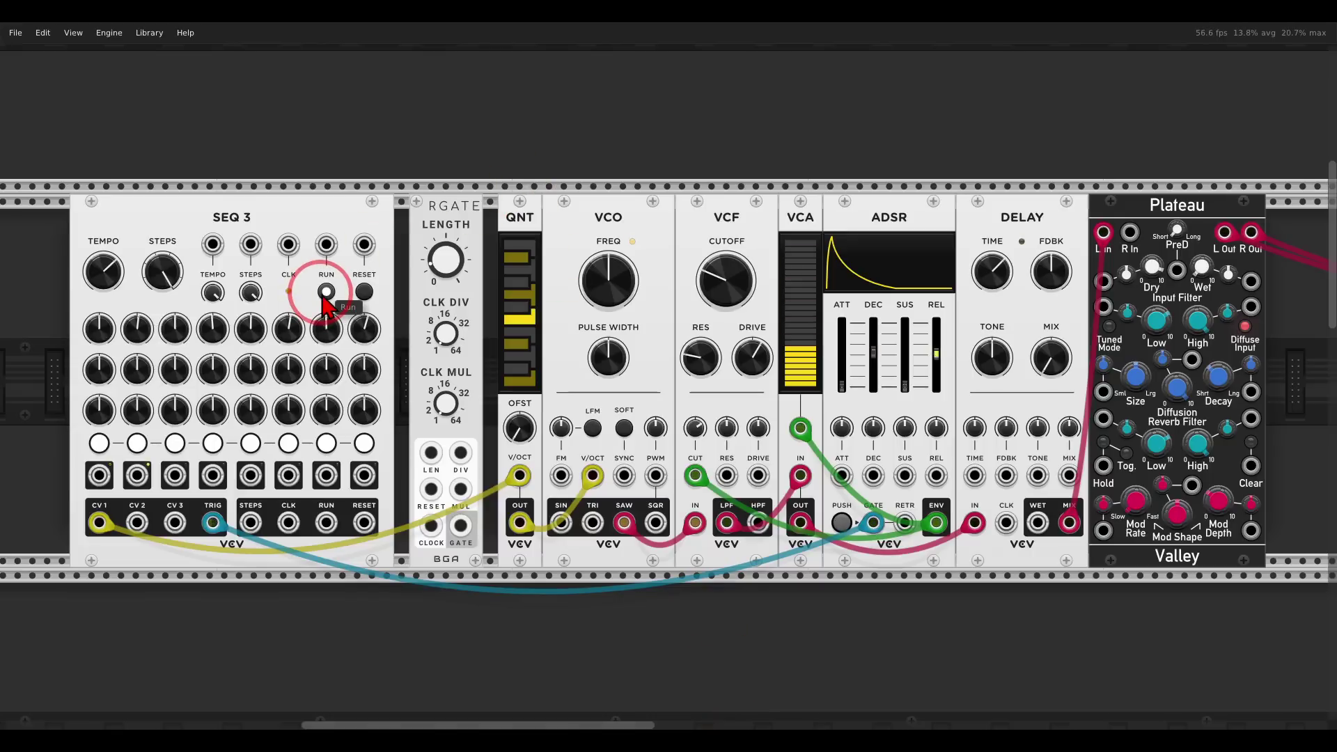
pyautogui.moveTo(721, 279); pyautogui.dragTo(712, 262)
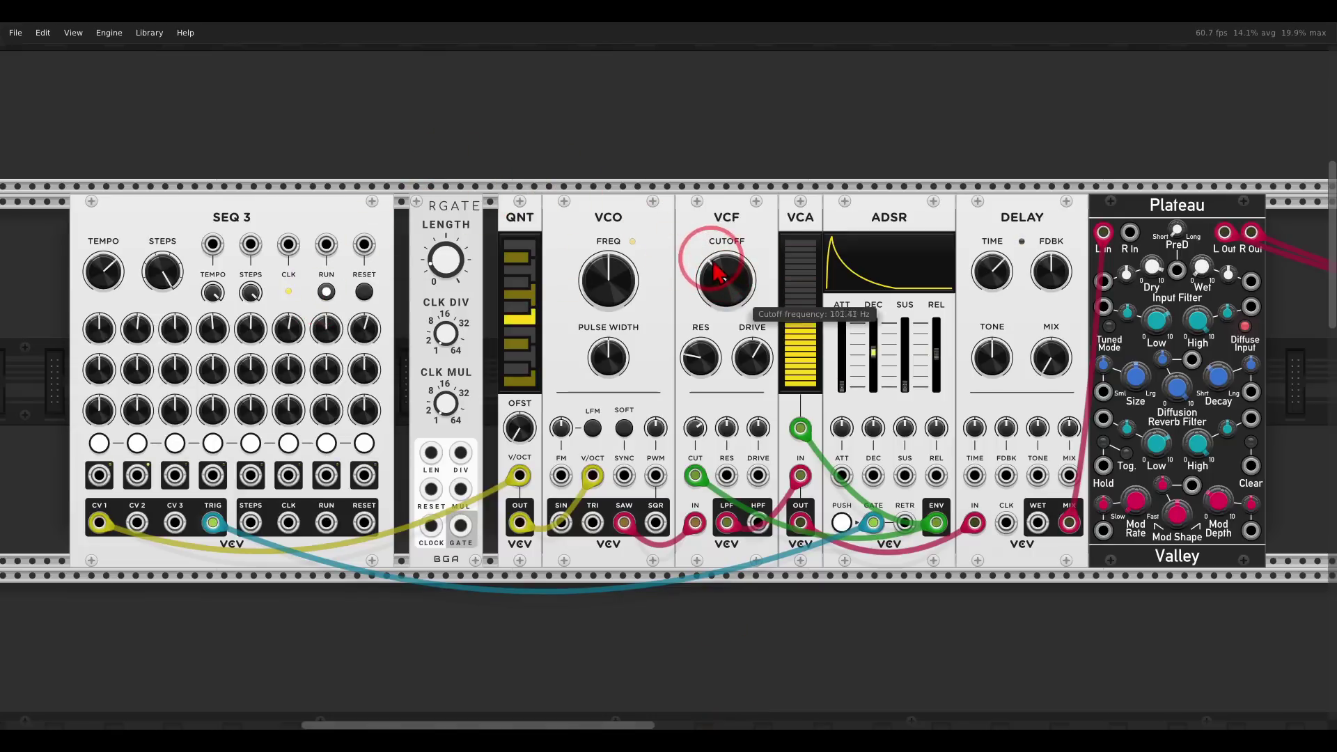
# - Mark the VCO, VCF, VCA, ADSR, DELAY, Plateau and SEQ 3 outputs, then unplug the ADSR GATE trigger cable
pyautogui.moveTo(632, 184)
pyautogui.mouseDown()
pyautogui.moveTo(606, 229)
pyautogui.moveTo(638, 183)
pyautogui.mouseUp()
pyautogui.moveTo(636, 176)
pyautogui.mouseDown()
pyautogui.moveTo(691, 209)
pyautogui.moveTo(689, 189)
pyautogui.moveTo(714, 218)
pyautogui.moveTo(684, 229)
pyautogui.mouseUp()
pyautogui.moveTo(909, 177)
pyautogui.mouseDown()
pyautogui.moveTo(896, 298)
pyautogui.moveTo(901, 155)
pyautogui.moveTo(916, 189)
pyautogui.mouseUp()
pyautogui.moveTo(1216, 168)
pyautogui.mouseDown()
pyautogui.moveTo(1022, 268)
pyautogui.moveTo(1216, 260)
pyautogui.moveTo(1218, 164)
pyautogui.mouseUp()
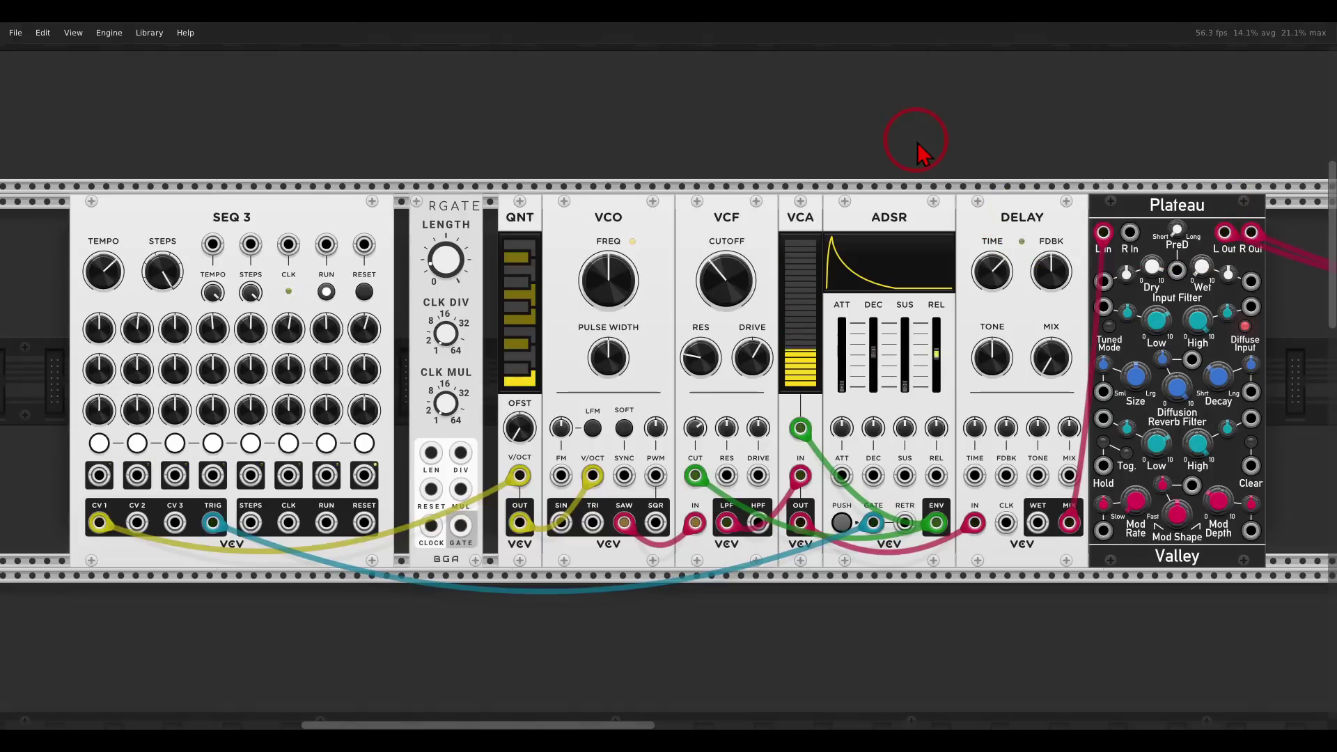
pyautogui.moveTo(244, 488)
pyautogui.mouseDown()
pyautogui.moveTo(187, 557)
pyautogui.moveTo(262, 515)
pyautogui.mouseUp()
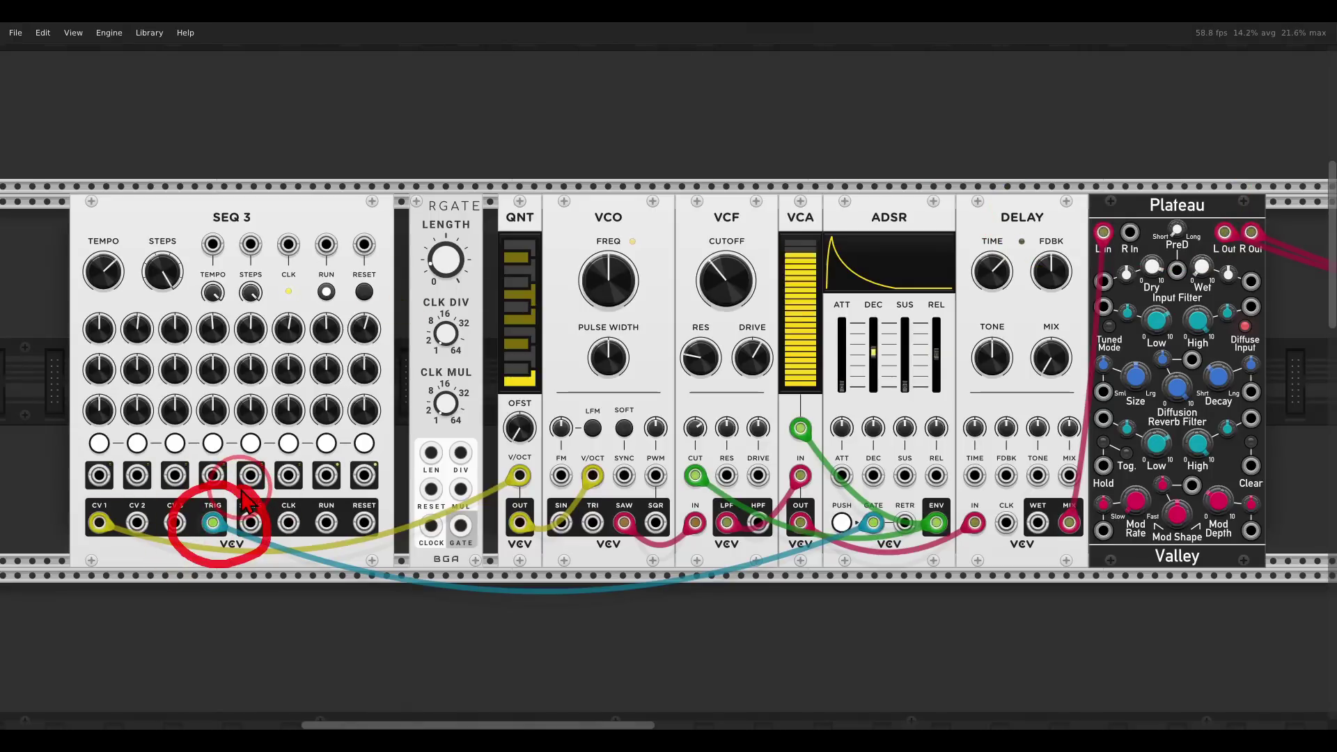
pyautogui.moveTo(873, 523)
pyautogui.mouseDown()
pyautogui.moveTo(856, 536)
pyautogui.moveTo(533, 570)
pyautogui.moveTo(431, 525)
pyautogui.moveTo(546, 568)
pyautogui.moveTo(850, 537)
pyautogui.moveTo(873, 522)
pyautogui.mouseUp()
# - Patch SEQ 3 TRIG and RESET into RGATE, CV 2 into its MUL input, and adjust CLK MUL
pyautogui.click(461, 525)
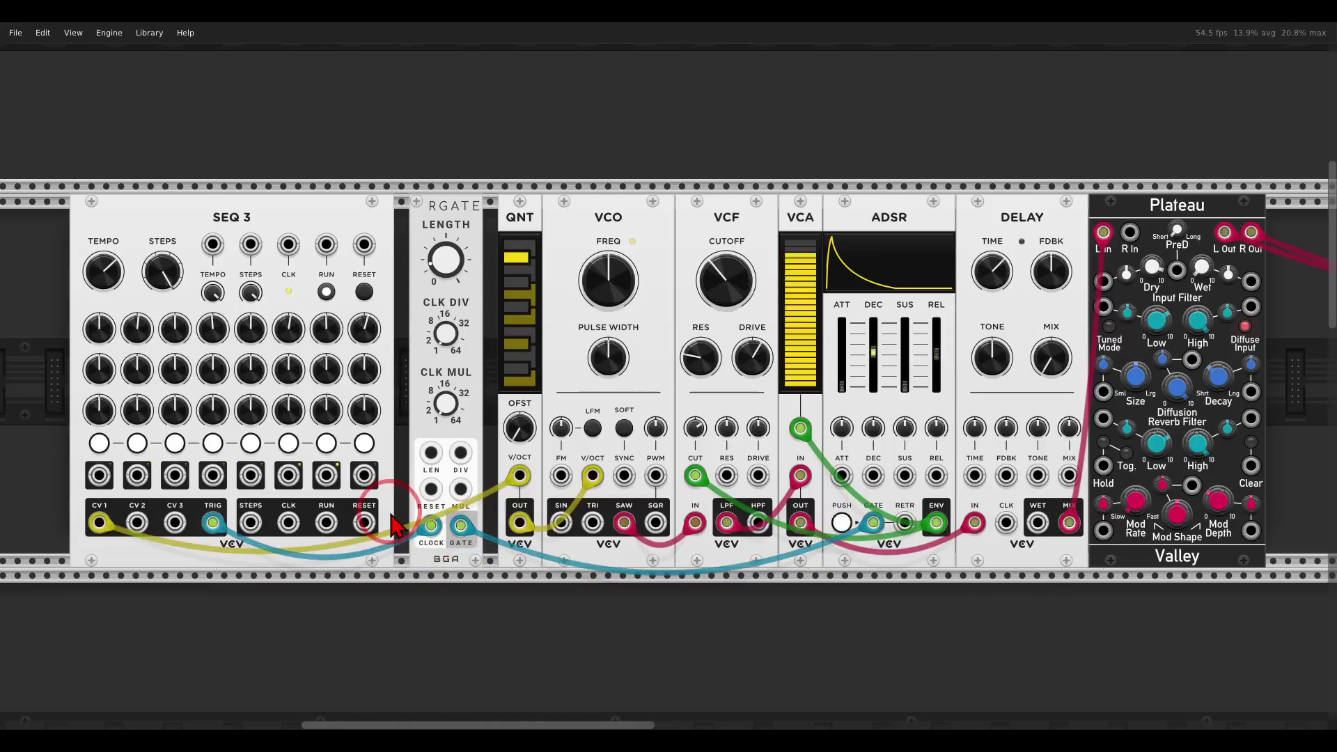
pyautogui.moveTo(365, 522); pyautogui.dragTo(431, 490)
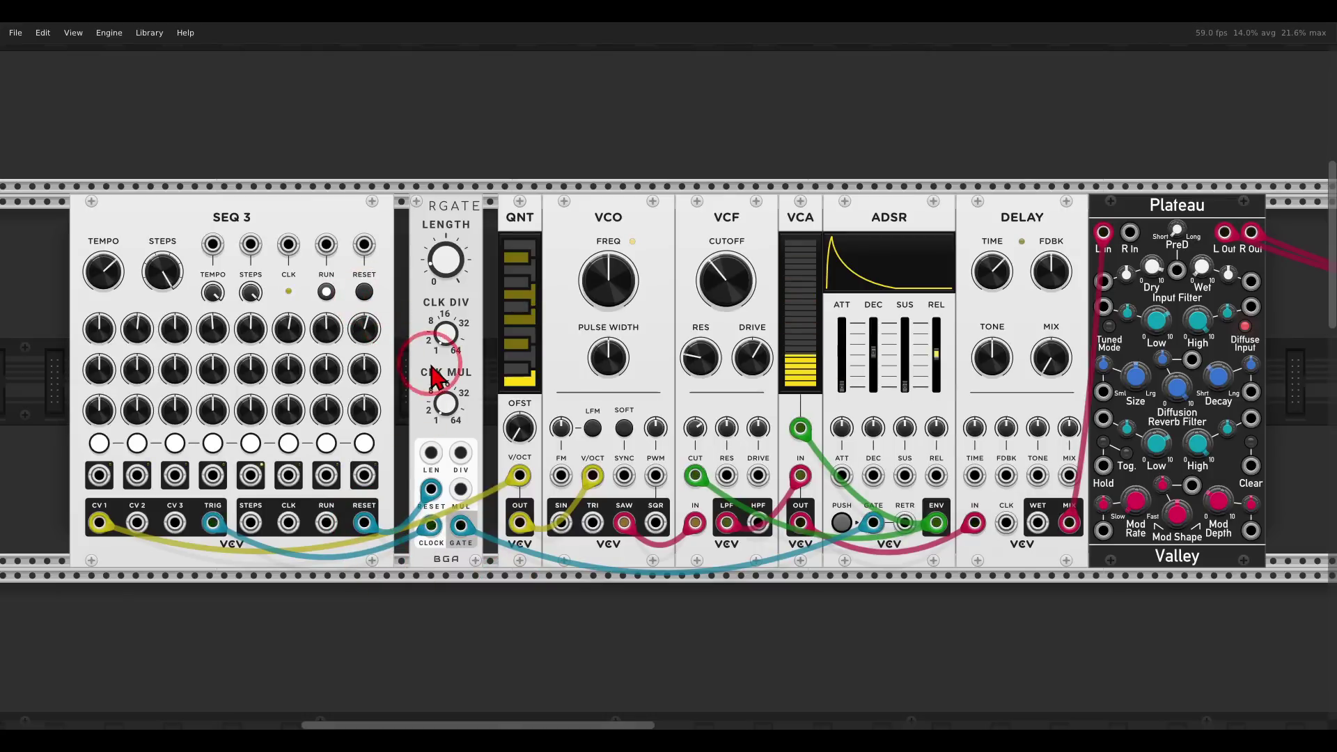
pyautogui.moveTo(451, 416)
pyautogui.moveTo(452, 409); pyautogui.dragTo(454, 449)
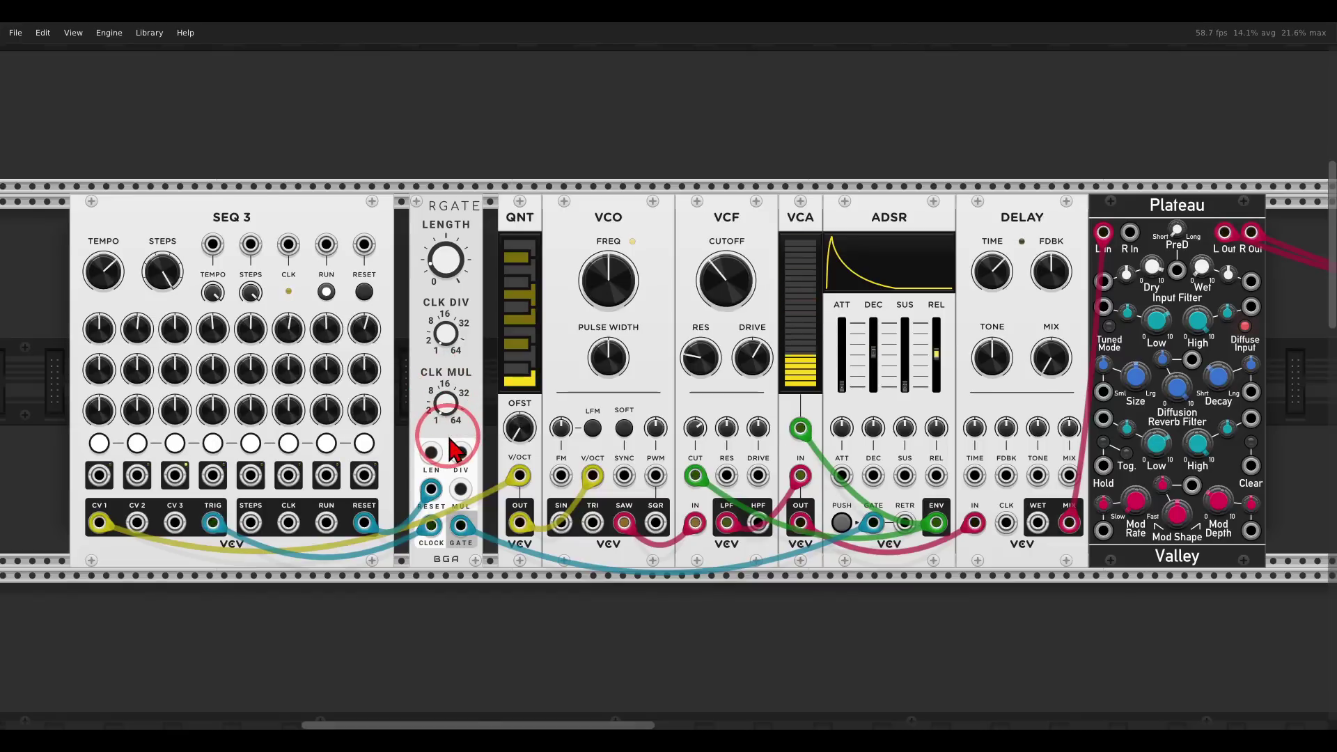
pyautogui.moveTo(137, 522); pyautogui.dragTo(460, 491)
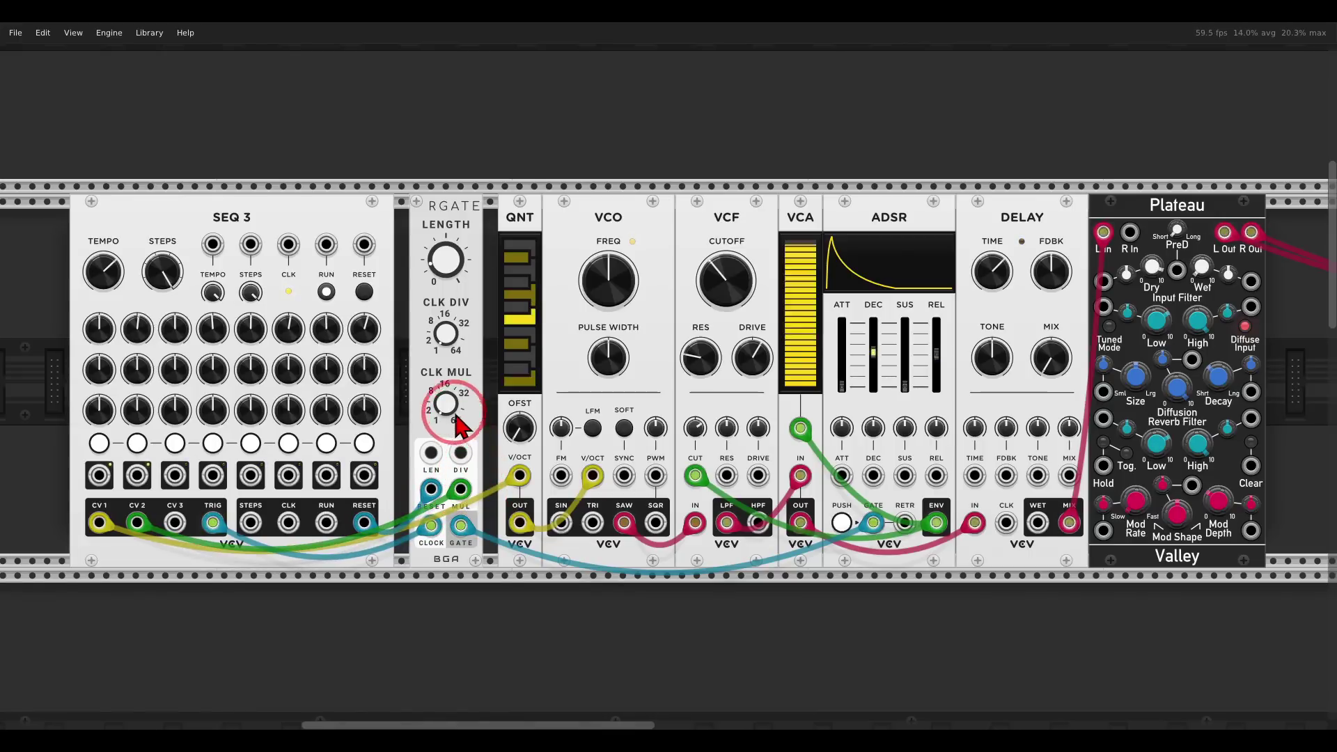
pyautogui.moveTo(460, 426); pyautogui.dragTo(449, 400)
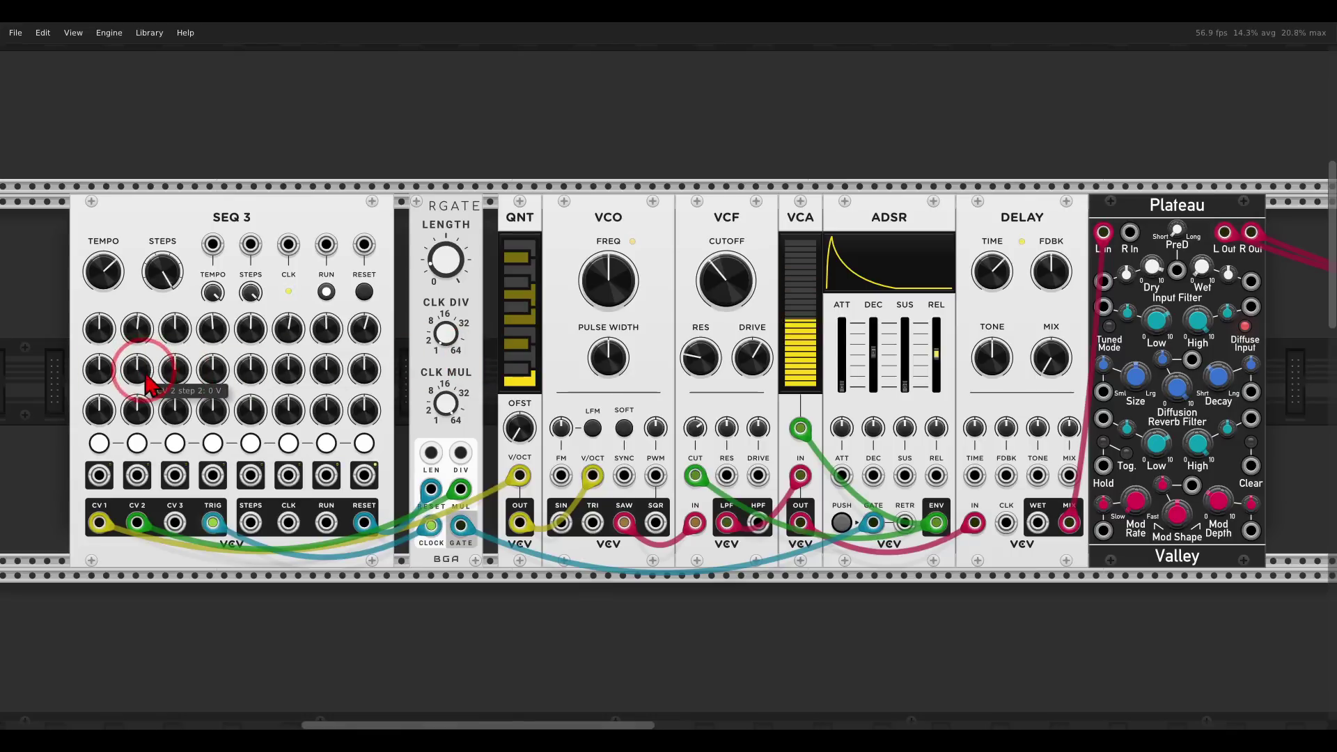
# - Turn SEQ 3 CV 2 steps 2, 6 (1.0843 V) and 7 (2.7711 V), and set delay mix to about 15%
pyautogui.moveTo(143, 383); pyautogui.dragTo(148, 361)
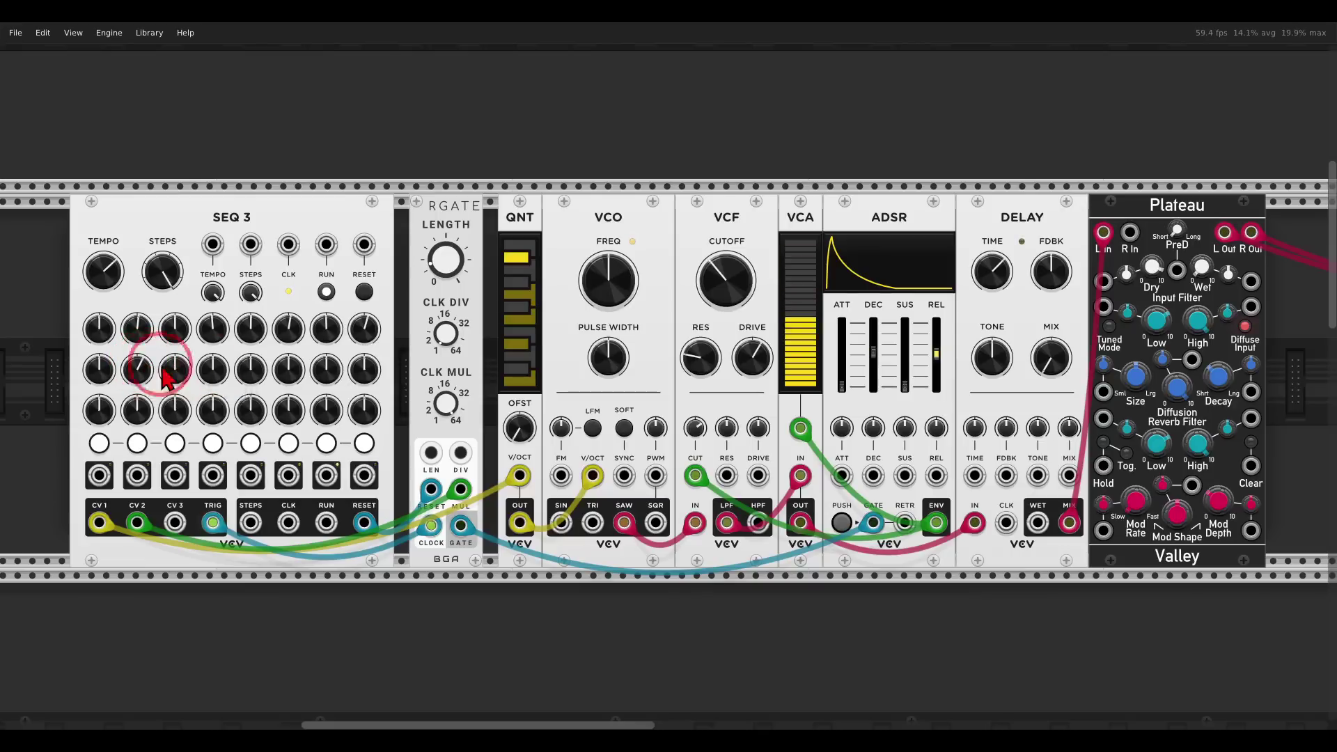
pyautogui.moveTo(276, 371); pyautogui.dragTo(277, 367)
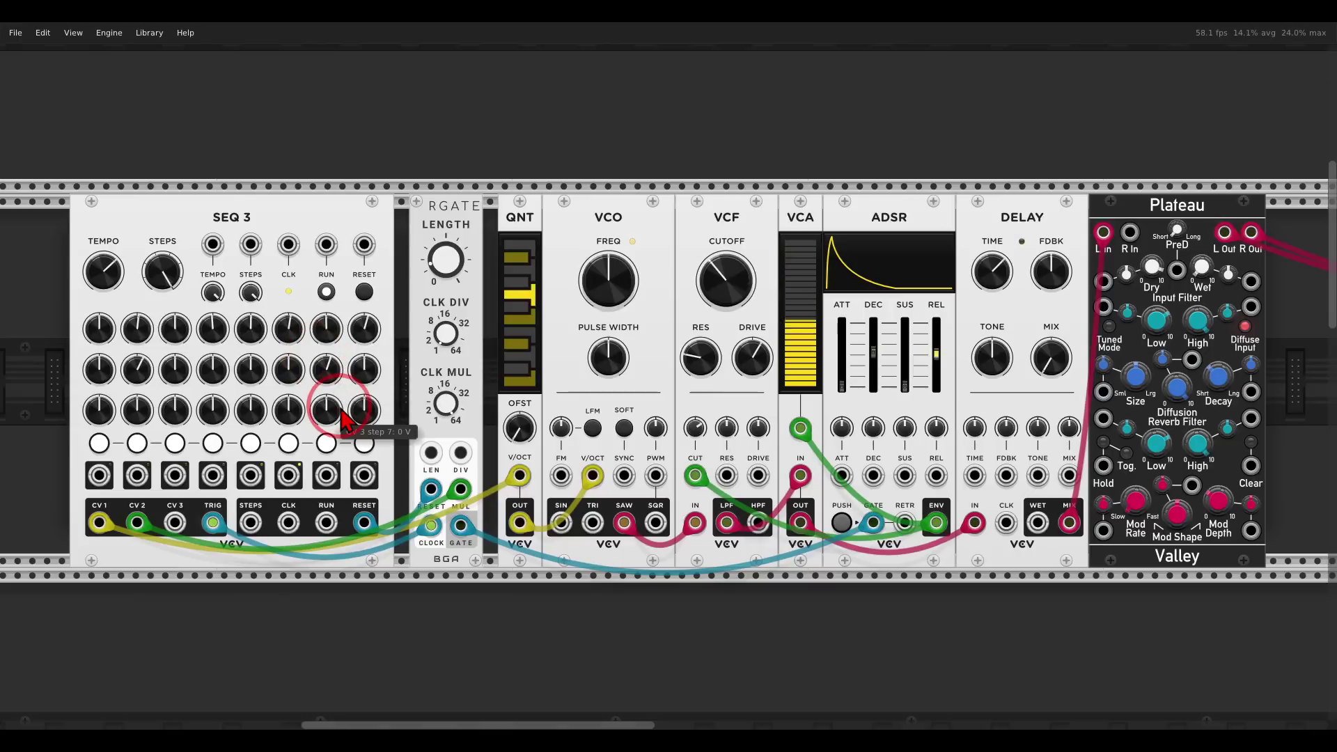
pyautogui.moveTo(331, 375); pyautogui.dragTo(330, 359)
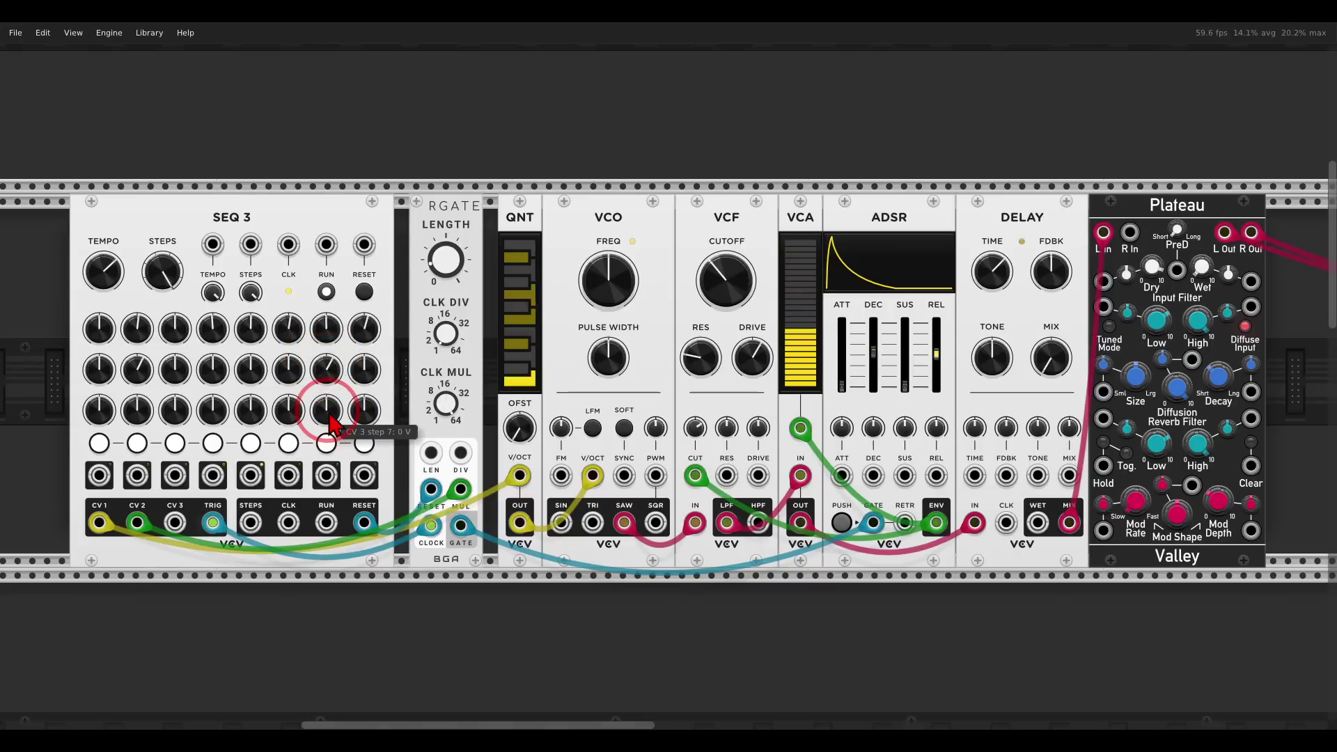
pyautogui.moveTo(1044, 349); pyautogui.dragTo(1038, 305)
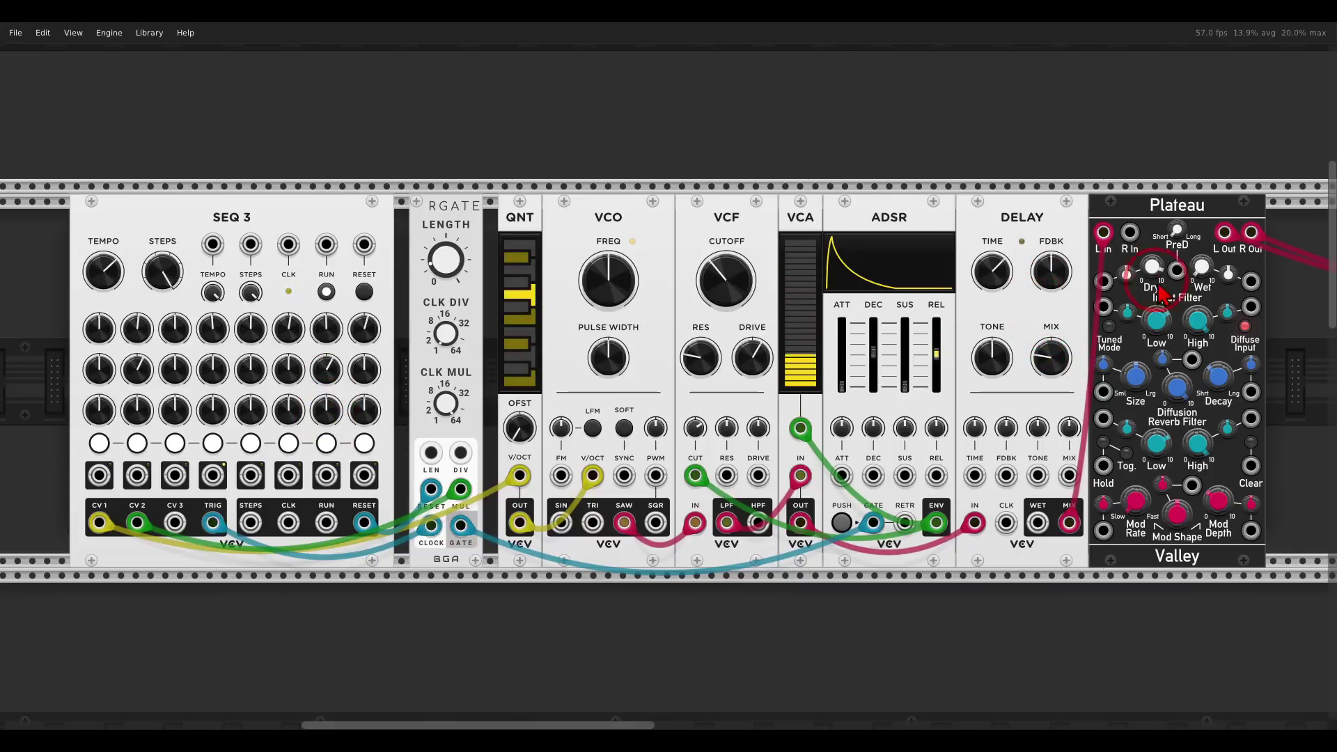
# - Set the Plateau reverb wet level to about 0.12 and turn the delay mix slightly down
pyautogui.moveTo(1199, 268); pyautogui.dragTo(1199, 270)
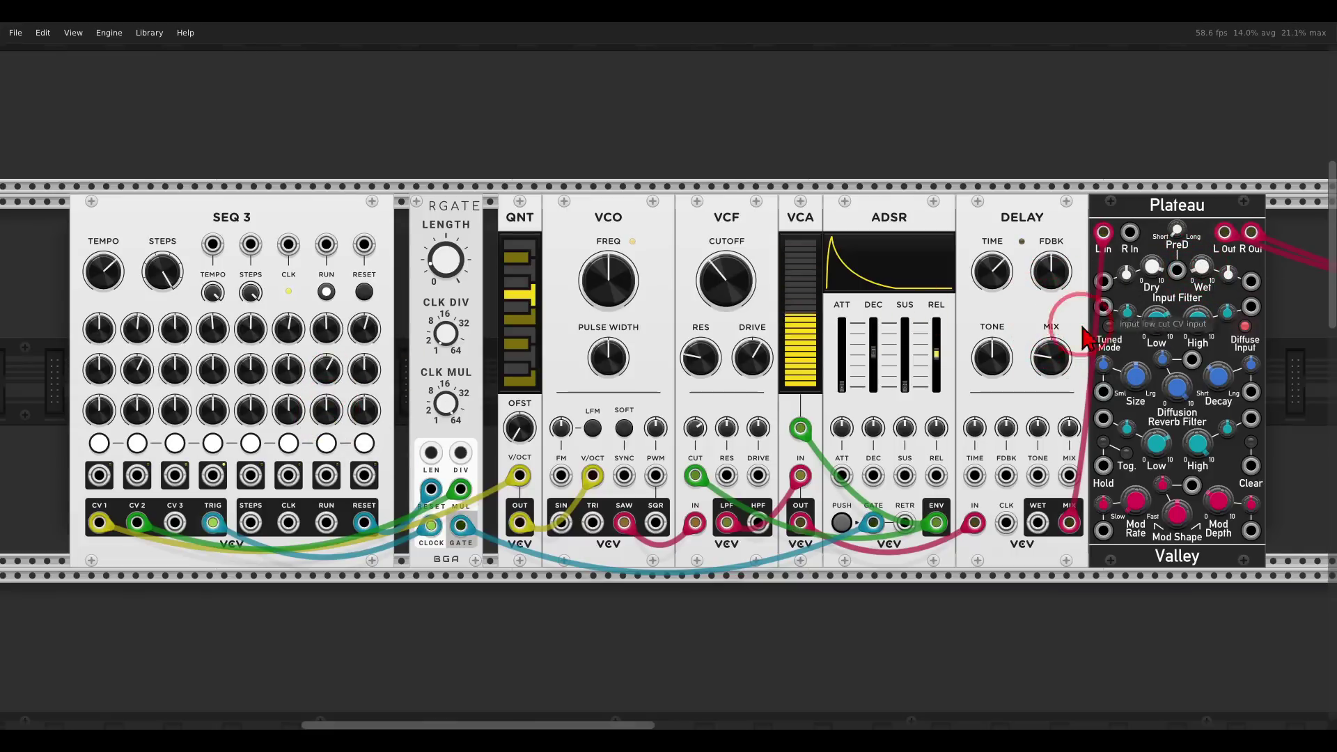
pyautogui.moveTo(1053, 351); pyautogui.dragTo(1065, 349)
pyautogui.moveTo(1199, 268); pyautogui.dragTo(1193, 275)
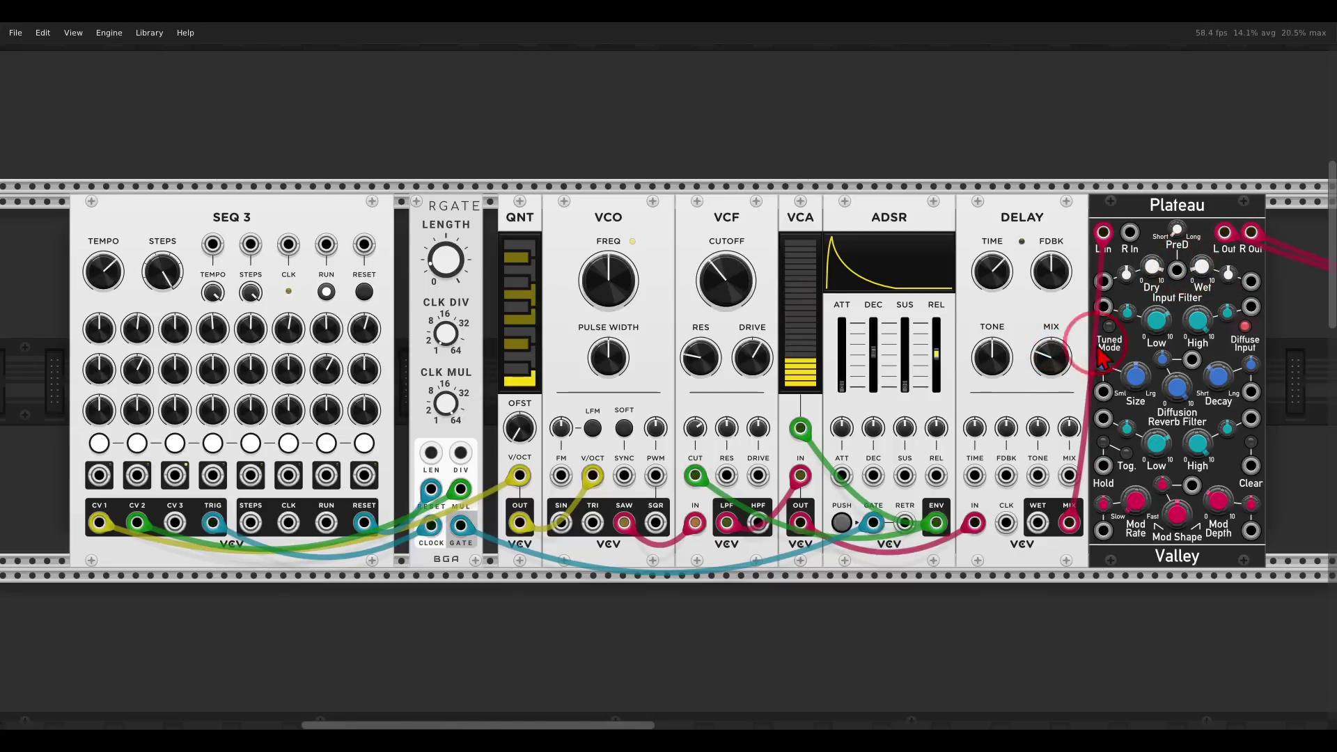
pyautogui.moveTo(1060, 350); pyautogui.dragTo(1060, 358)
# - Set the VCF cutoff CV to about 43% and cutoff to about 74 Hz, then stop SEQ 3
pyautogui.moveTo(713, 298); pyautogui.dragTo(729, 343)
pyautogui.moveTo(696, 429)
pyautogui.mouseDown()
pyautogui.moveTo(695, 405)
pyautogui.moveTo(700, 440)
pyautogui.mouseUp()
pyautogui.click(721, 291)
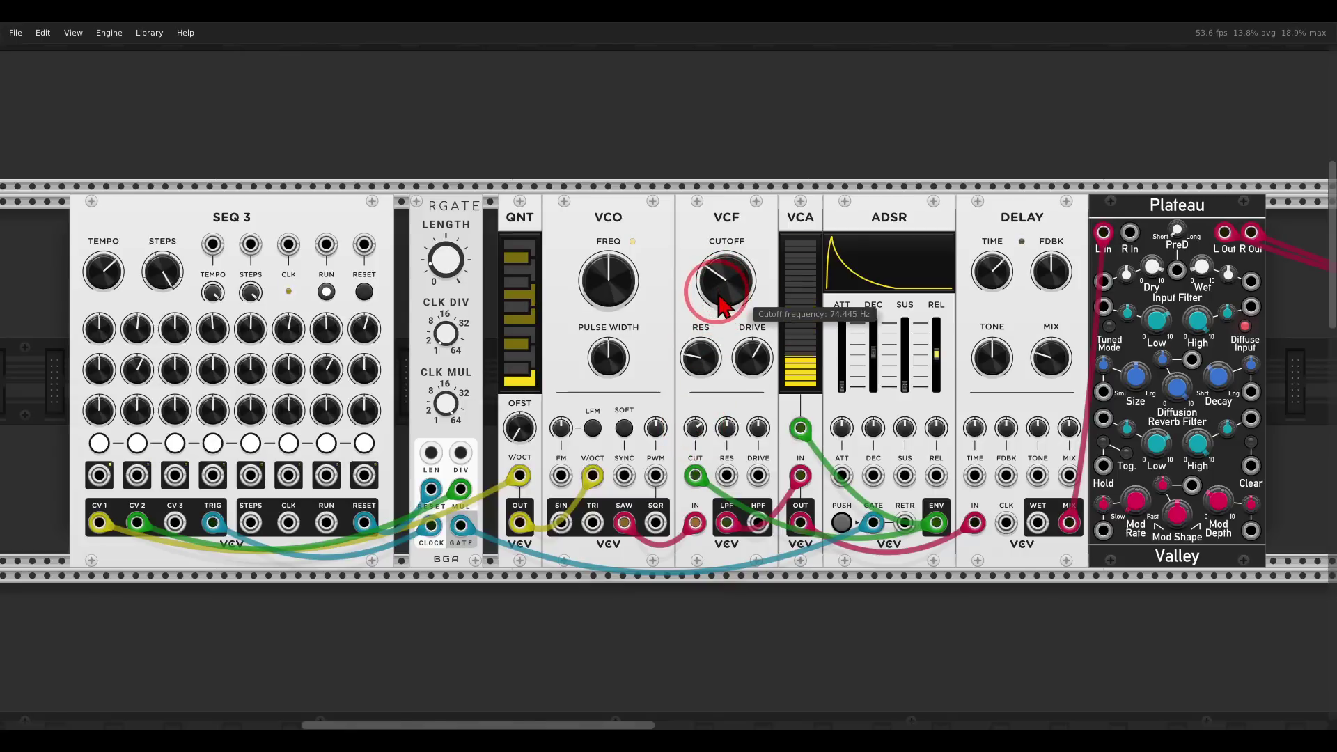
pyautogui.click(326, 291)
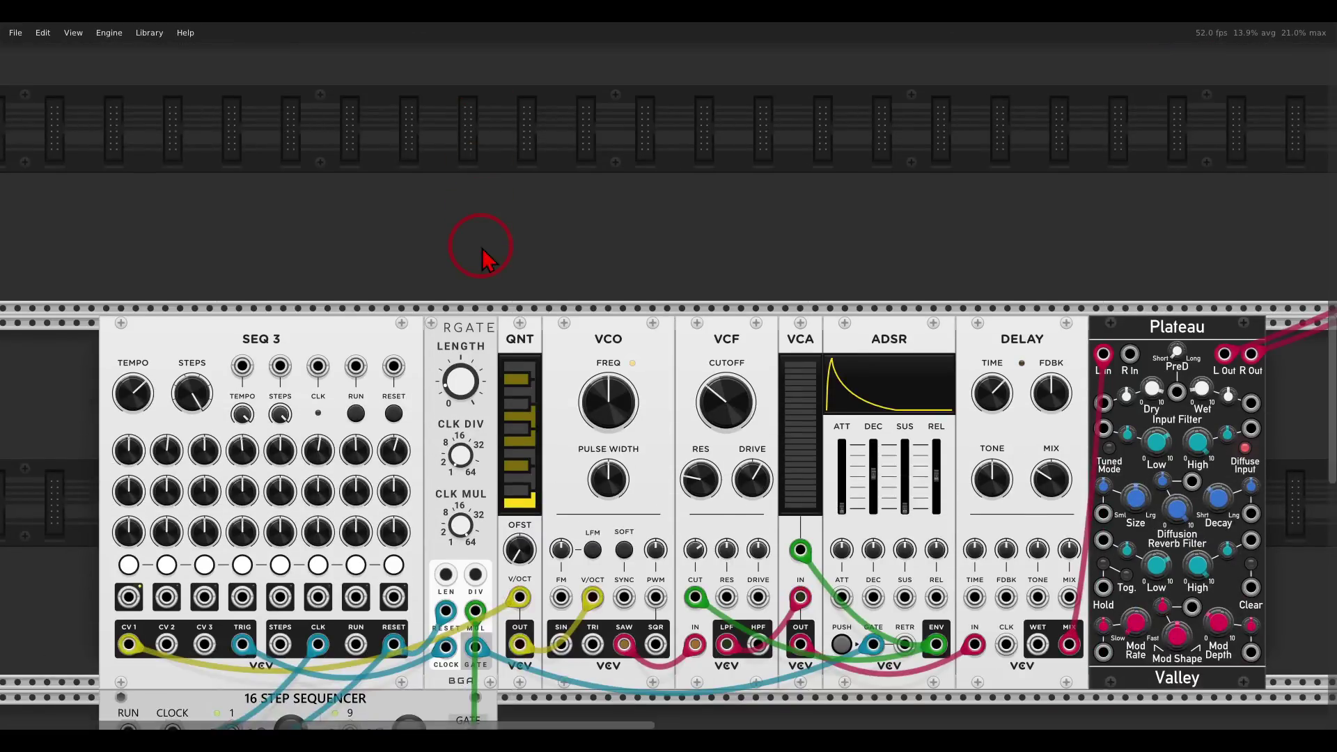
# - Zoom out to the 16 Step Sequencer row, mark it and SEQ 3, and start SEQ 3
pyautogui.scroll(-1, 482, 249)
pyautogui.moveTo(629, 271); pyautogui.dragTo(642, 37)
pyautogui.moveTo(680, 482); pyautogui.dragTo(674, 474)
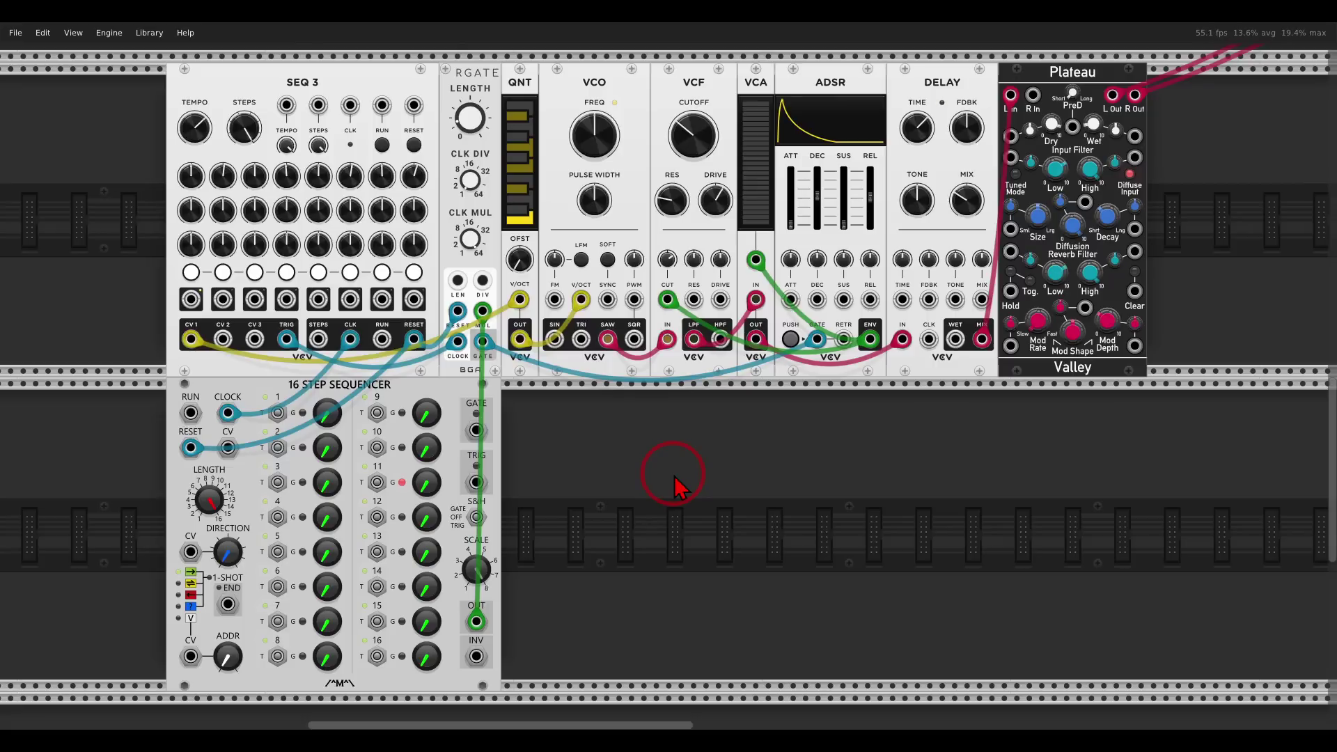
pyautogui.moveTo(348, 73)
pyautogui.mouseDown()
pyautogui.moveTo(247, 84)
pyautogui.moveTo(277, 124)
pyautogui.moveTo(354, 115)
pyautogui.mouseUp()
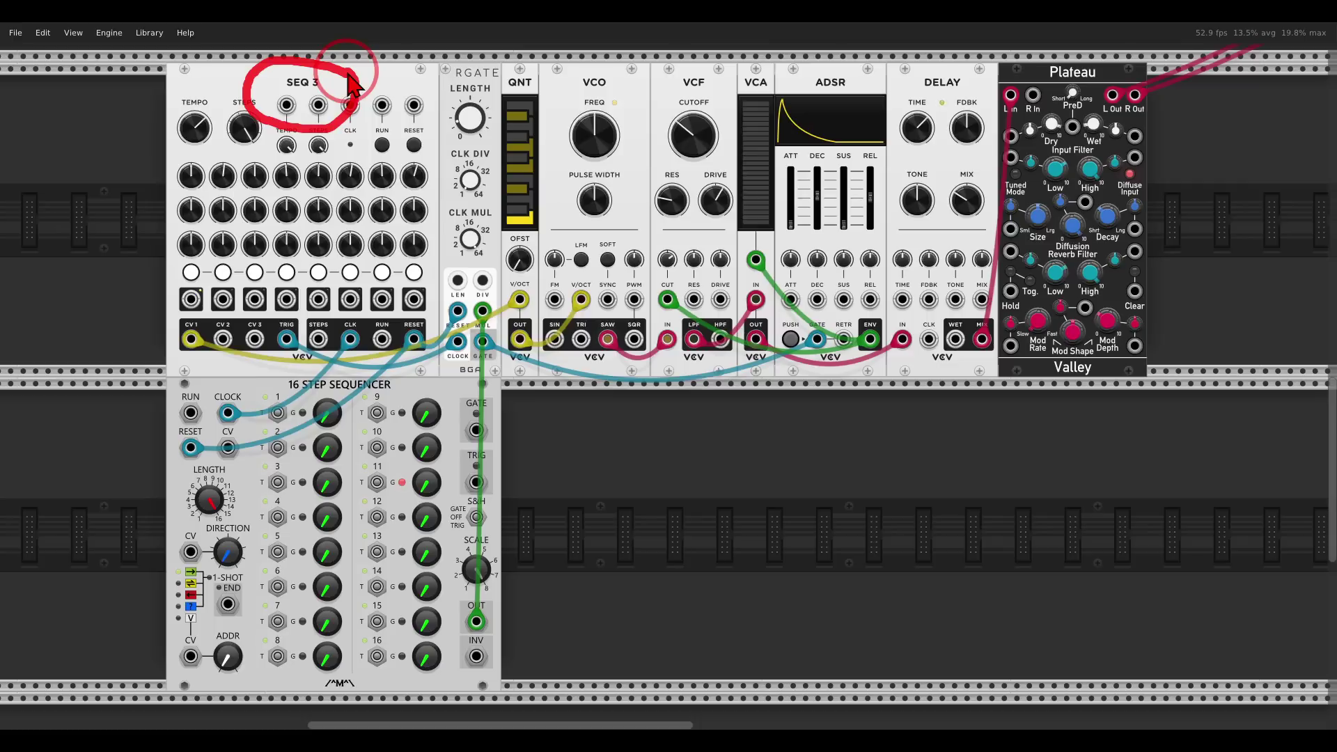
pyautogui.moveTo(397, 358)
pyautogui.mouseDown()
pyautogui.moveTo(287, 375)
pyautogui.moveTo(280, 401)
pyautogui.moveTo(355, 424)
pyautogui.moveTo(406, 398)
pyautogui.moveTo(401, 364)
pyautogui.moveTo(451, 267)
pyautogui.moveTo(436, 261)
pyautogui.moveTo(473, 292)
pyautogui.mouseUp()
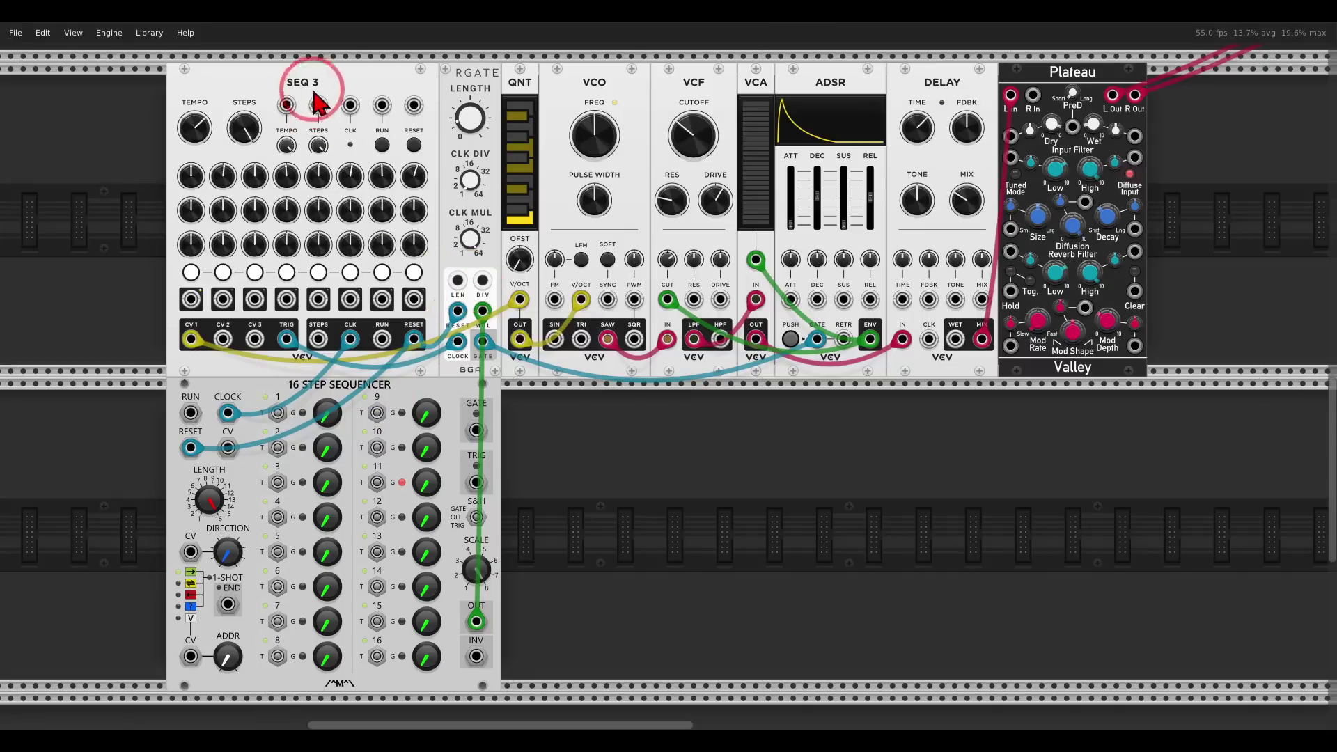
pyautogui.moveTo(336, 69)
pyautogui.mouseDown()
pyautogui.moveTo(297, 62)
pyautogui.moveTo(260, 78)
pyautogui.moveTo(302, 118)
pyautogui.moveTo(332, 98)
pyautogui.mouseUp()
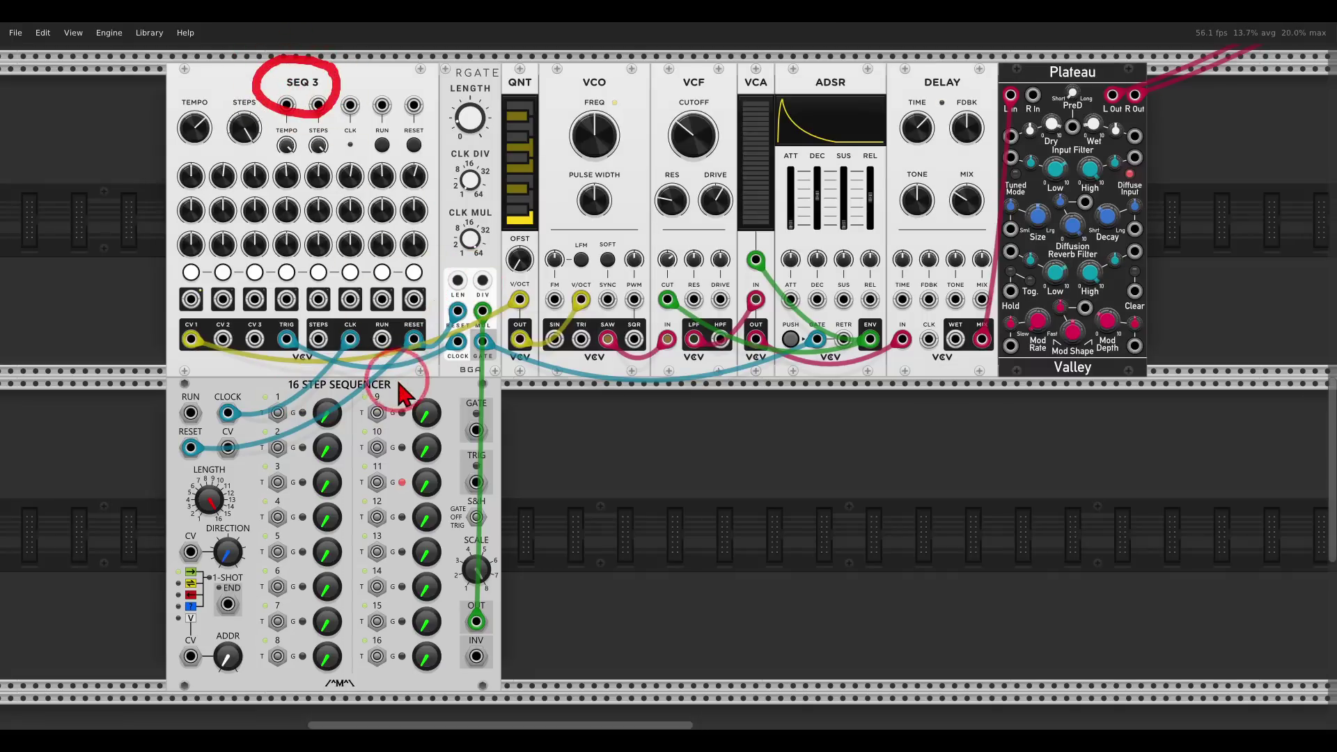
pyautogui.moveTo(403, 376)
pyautogui.mouseDown()
pyautogui.moveTo(288, 353)
pyautogui.moveTo(268, 380)
pyautogui.moveTo(387, 433)
pyautogui.mouseUp()
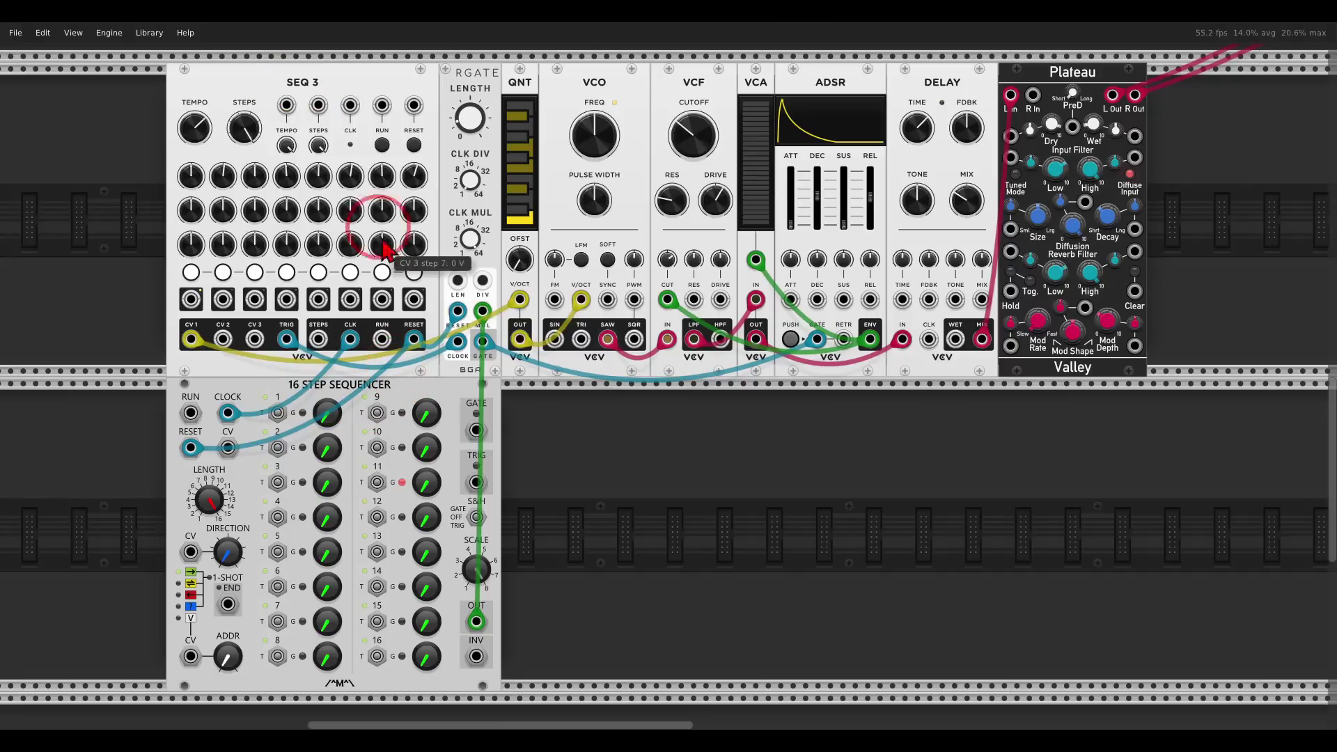
pyautogui.click(381, 145)
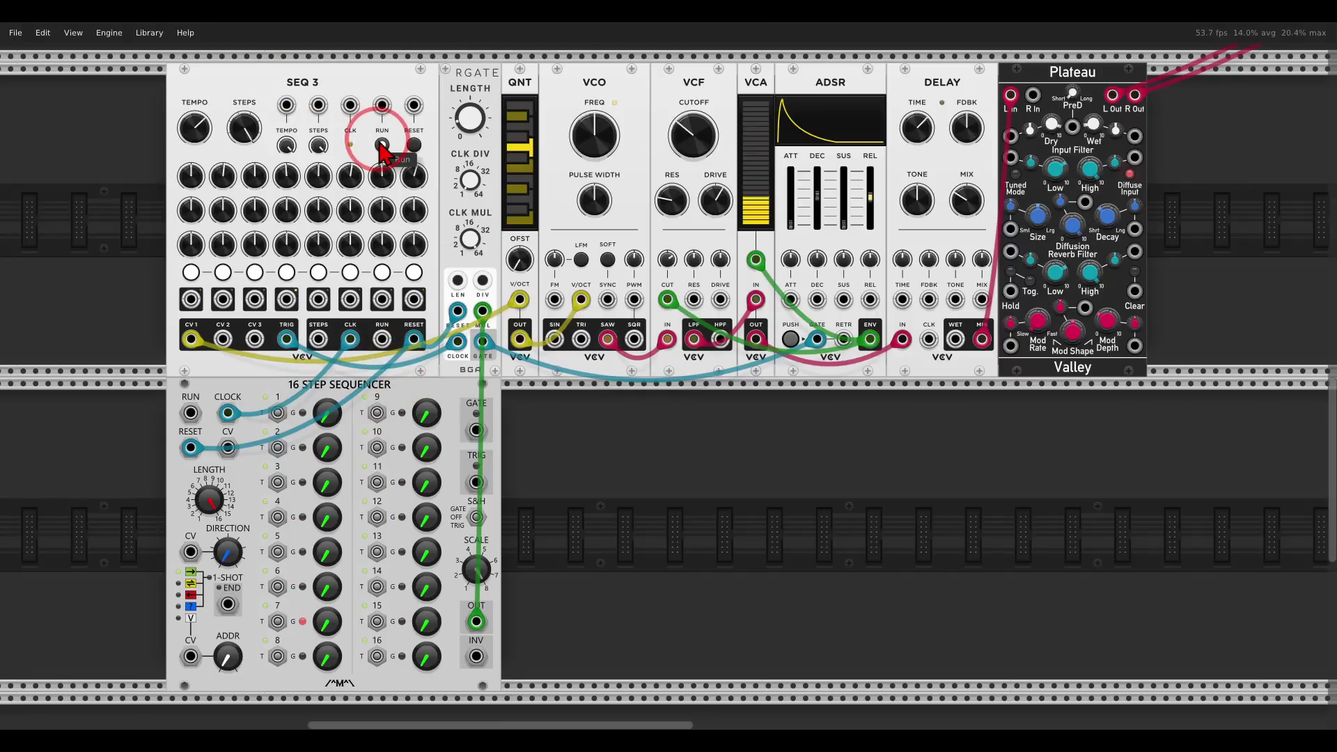
# - Raise steps 3 and 10 on the 16 Step Sequencer and set its length to about 11 steps
pyautogui.moveTo(330, 498)
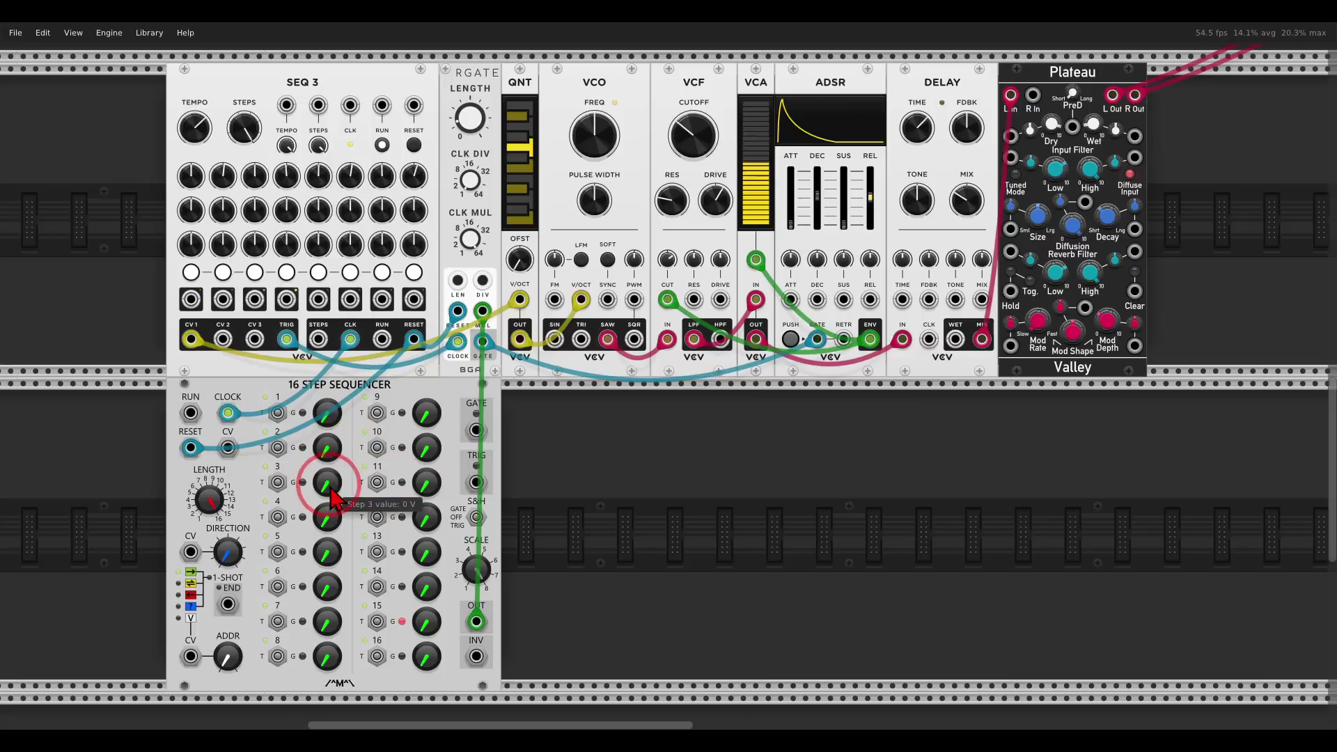
pyautogui.moveTo(329, 485); pyautogui.dragTo(324, 456)
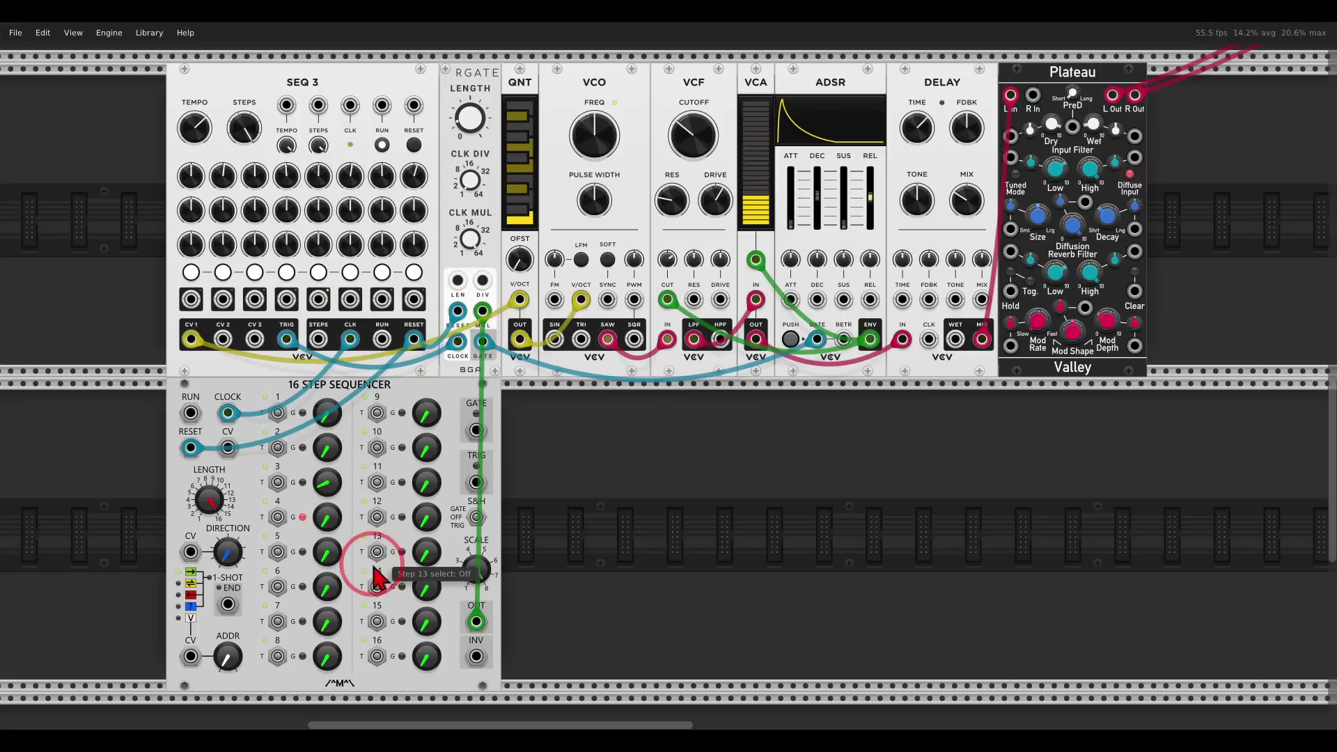
pyautogui.moveTo(419, 456)
pyautogui.mouseDown()
pyautogui.moveTo(400, 419)
pyautogui.moveTo(421, 474)
pyautogui.mouseUp()
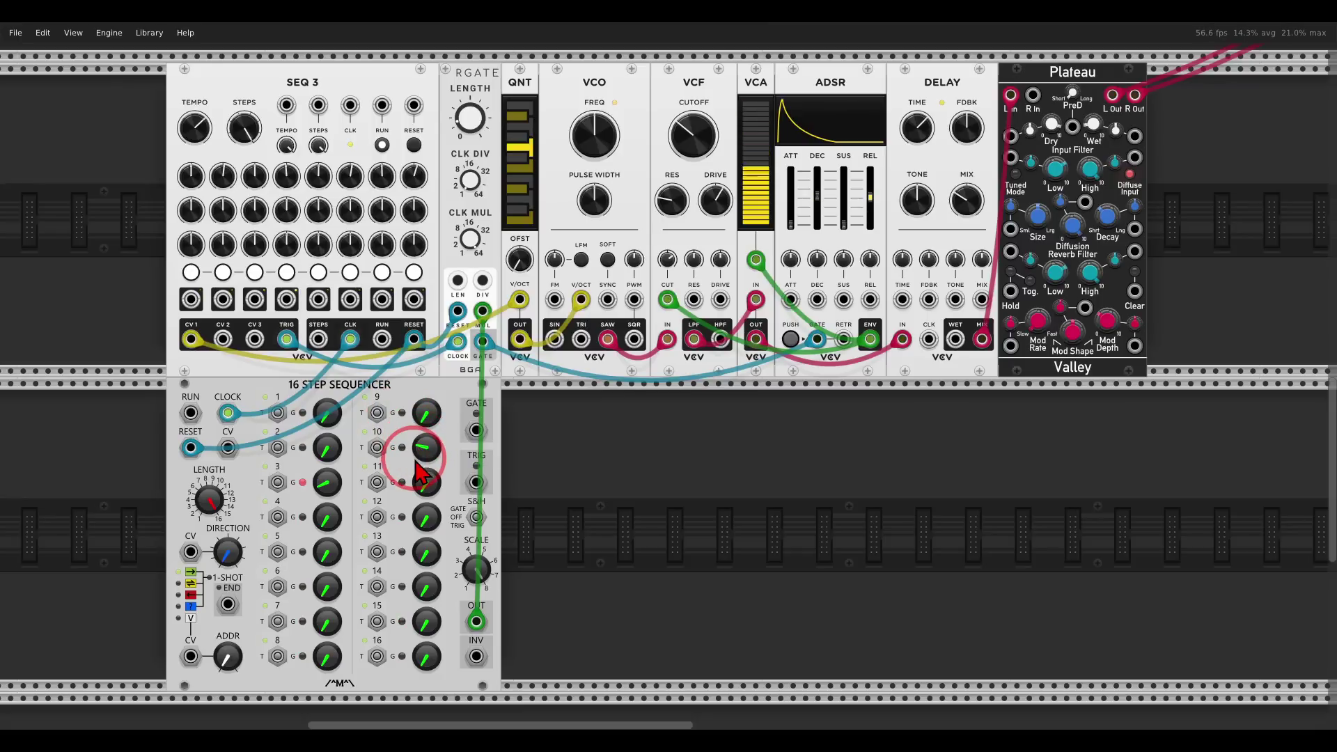
pyautogui.moveTo(395, 377)
pyautogui.mouseDown()
pyautogui.moveTo(353, 357)
pyautogui.moveTo(280, 385)
pyautogui.moveTo(369, 426)
pyautogui.moveTo(389, 369)
pyautogui.mouseUp()
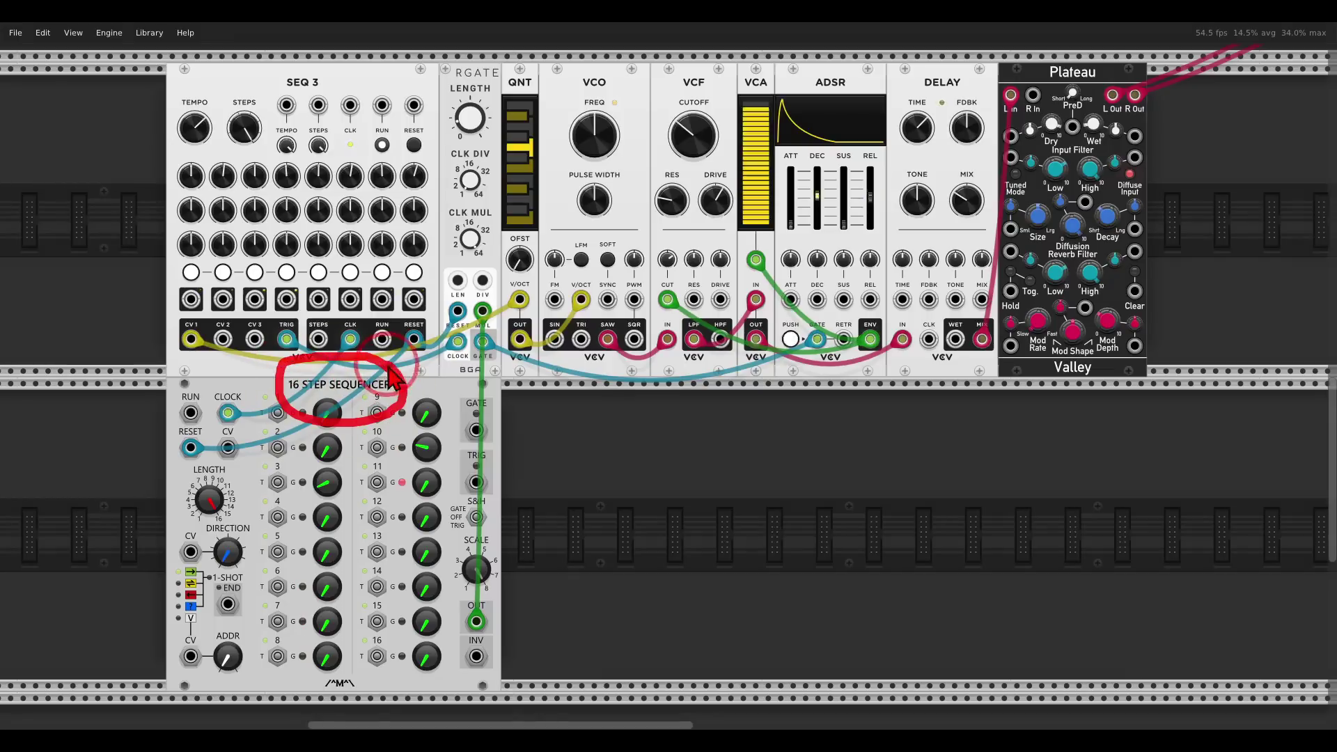
pyautogui.moveTo(313, 65)
pyautogui.mouseDown()
pyautogui.moveTo(267, 85)
pyautogui.moveTo(326, 105)
pyautogui.moveTo(319, 73)
pyautogui.mouseUp()
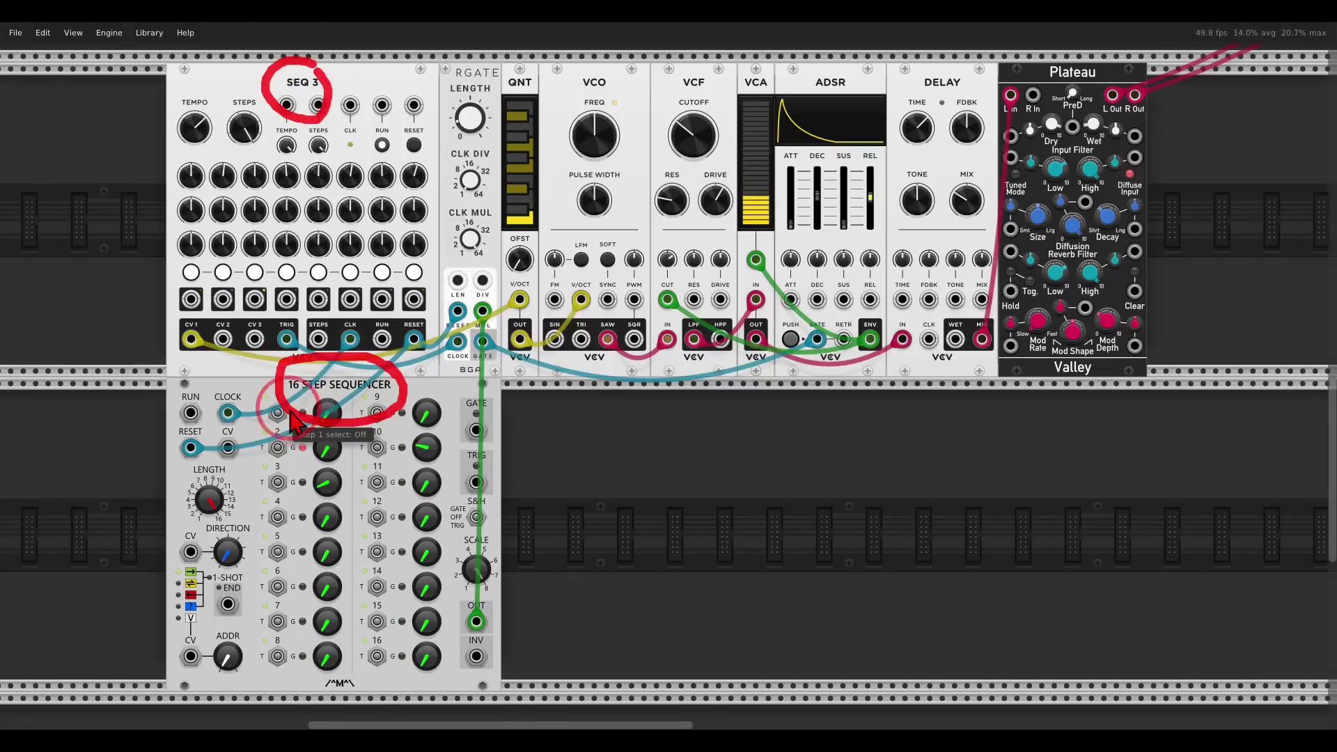
pyautogui.press('Escape')
pyautogui.moveTo(427, 380)
pyautogui.mouseDown()
pyautogui.moveTo(264, 361)
pyautogui.moveTo(278, 431)
pyautogui.moveTo(412, 414)
pyautogui.moveTo(414, 369)
pyautogui.mouseUp()
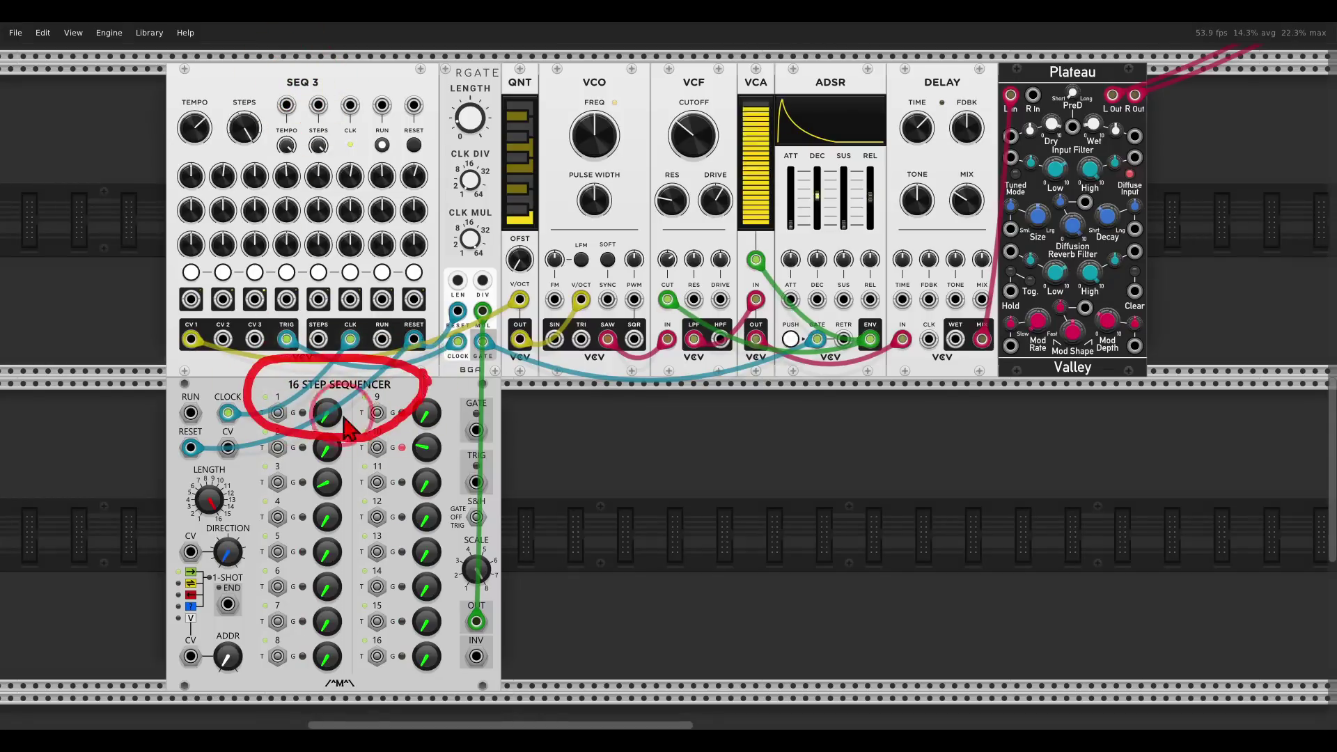
pyautogui.press('Escape')
pyautogui.moveTo(227, 505); pyautogui.dragTo(207, 474)
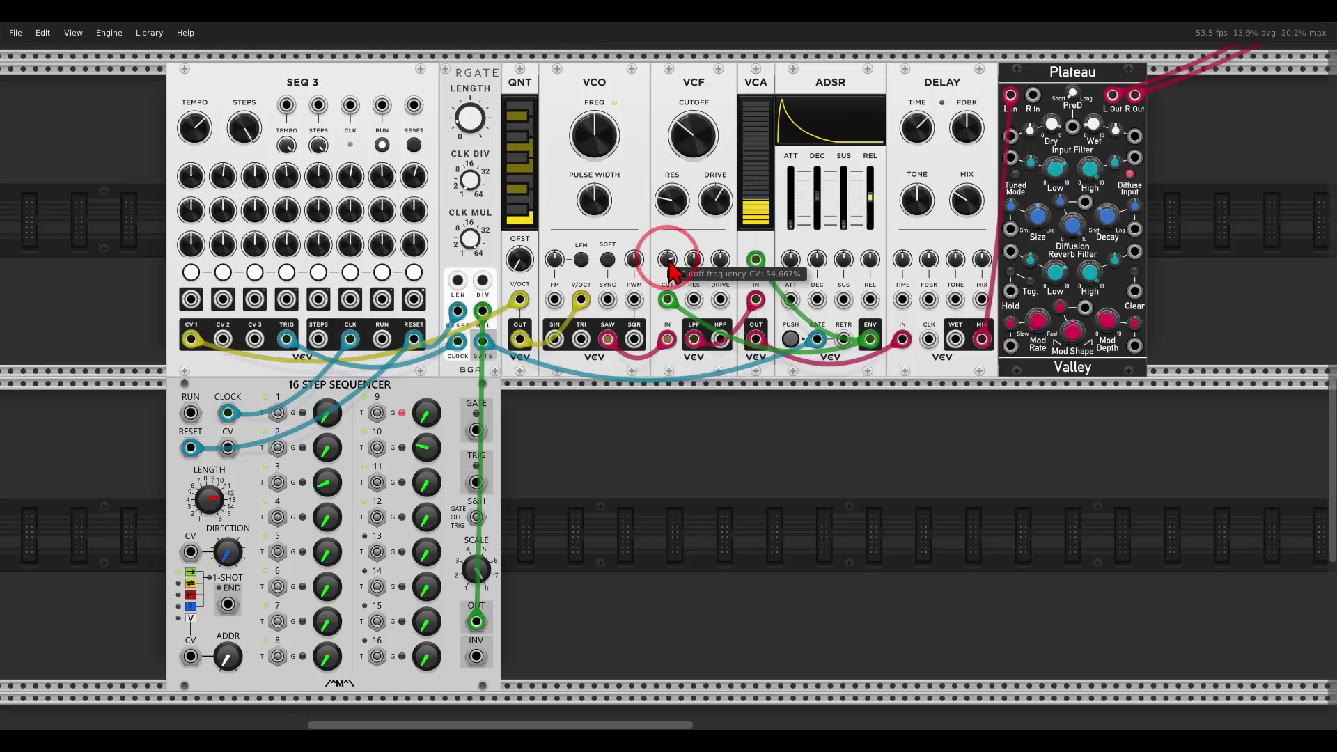
# - Set the VCF cutoff to about 296 Hz and its CV amount to about 57%
pyautogui.moveTo(666, 259); pyautogui.dragTo(667, 270)
pyautogui.moveTo(693, 147)
pyautogui.mouseDown()
pyautogui.moveTo(681, 94)
pyautogui.moveTo(688, 147)
pyautogui.mouseUp()
pyautogui.moveTo(670, 257)
pyautogui.mouseDown()
pyautogui.moveTo(664, 247)
pyautogui.moveTo(663, 262)
pyautogui.mouseUp()
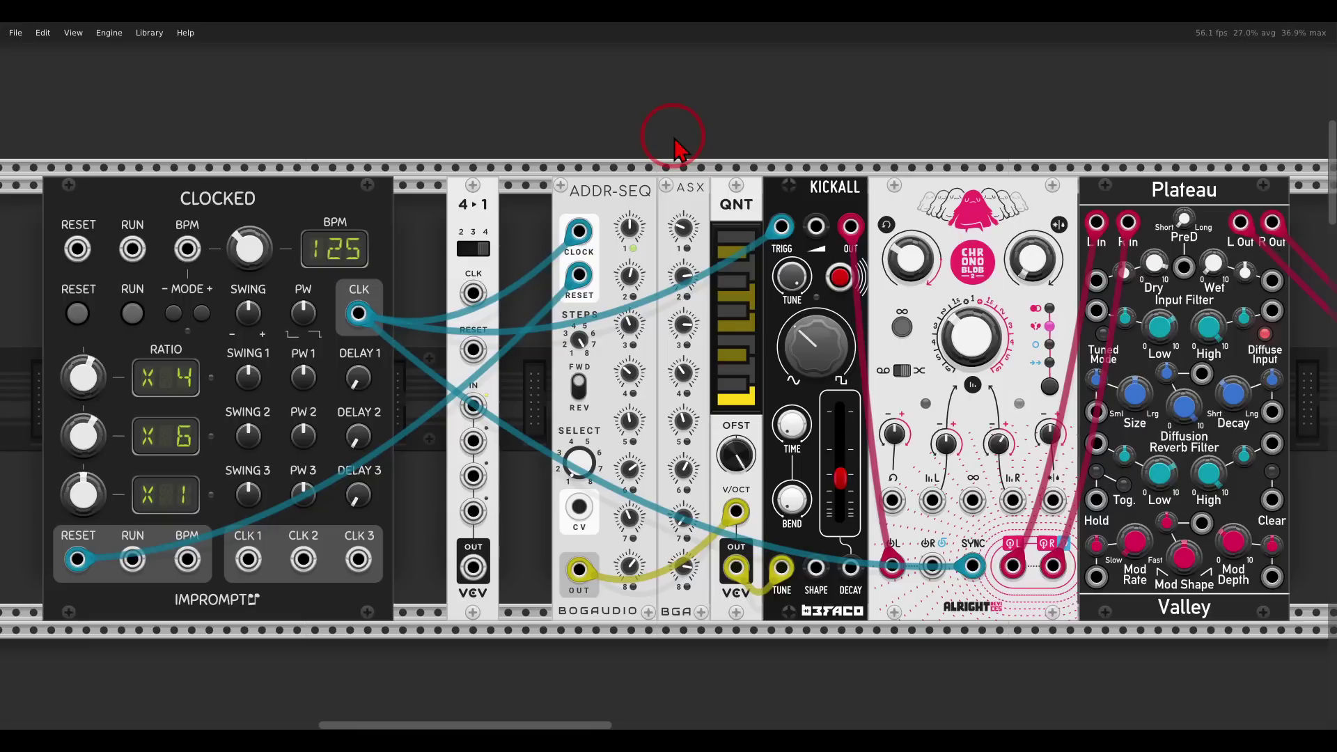
# - Point out the Kickall, Chronoblob, QNT and ADDR-SEQ modules in the CLOCKED patch
pyautogui.moveTo(851, 159)
pyautogui.mouseDown()
pyautogui.moveTo(793, 159)
pyautogui.moveTo(805, 215)
pyautogui.moveTo(876, 212)
pyautogui.moveTo(867, 183)
pyautogui.mouseUp()
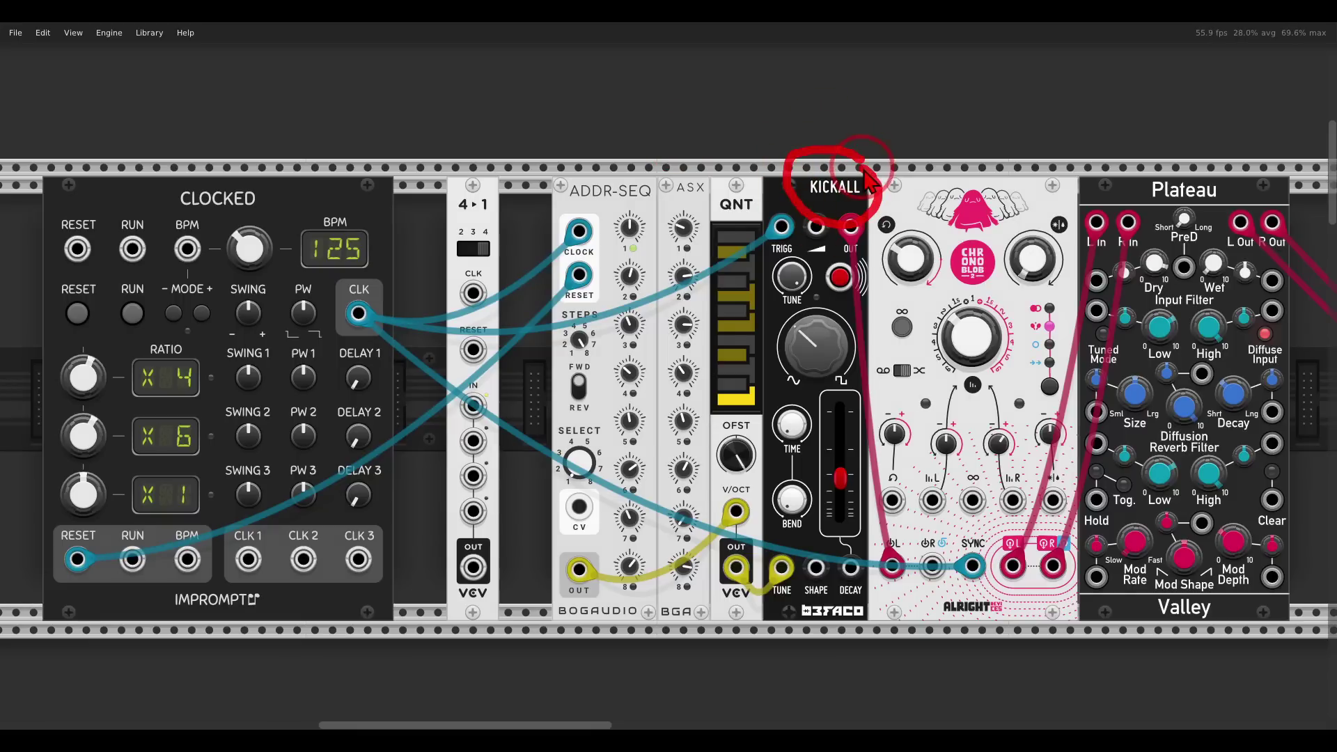
pyautogui.moveTo(1209, 160)
pyautogui.mouseDown()
pyautogui.moveTo(937, 169)
pyautogui.moveTo(959, 263)
pyautogui.moveTo(1180, 263)
pyautogui.moveTo(1234, 208)
pyautogui.moveTo(1215, 171)
pyautogui.mouseUp()
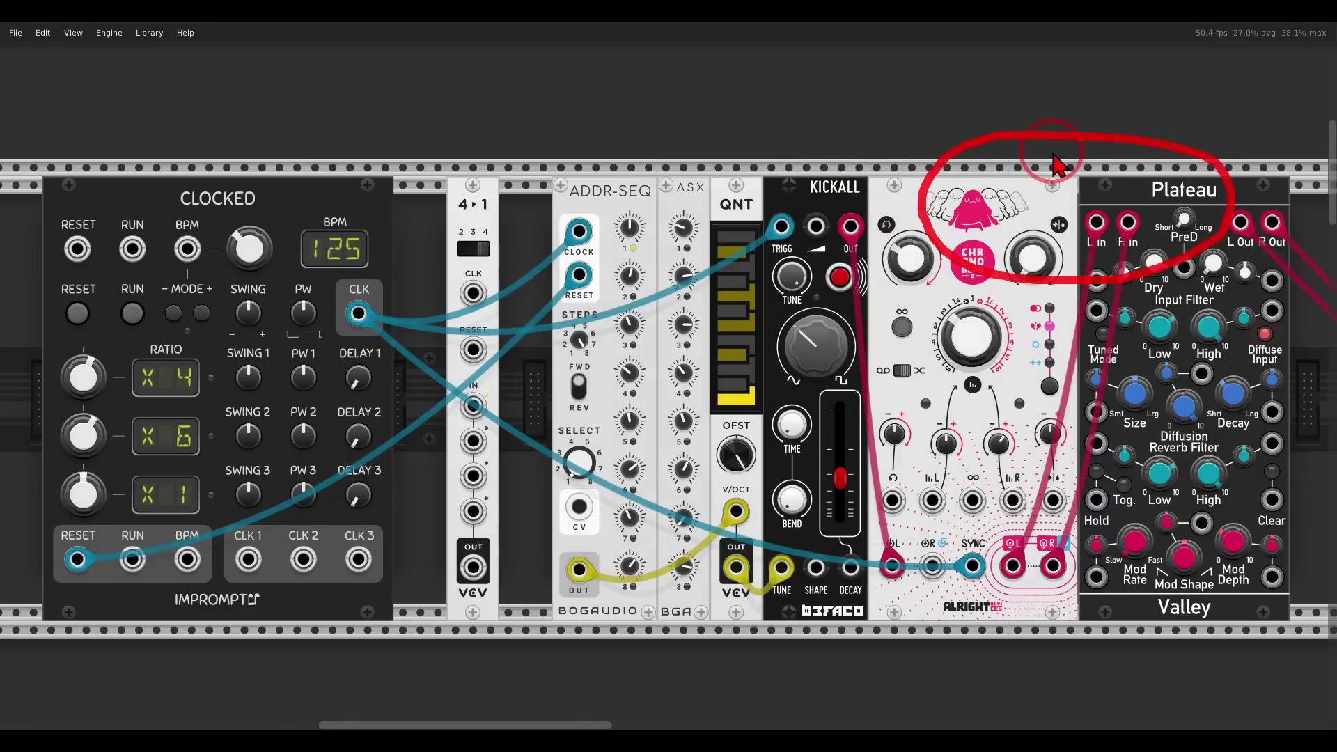
pyautogui.moveTo(719, 167)
pyautogui.mouseDown()
pyautogui.moveTo(575, 161)
pyautogui.moveTo(544, 203)
pyautogui.moveTo(599, 237)
pyautogui.moveTo(685, 237)
pyautogui.moveTo(716, 211)
pyautogui.moveTo(721, 170)
pyautogui.mouseUp()
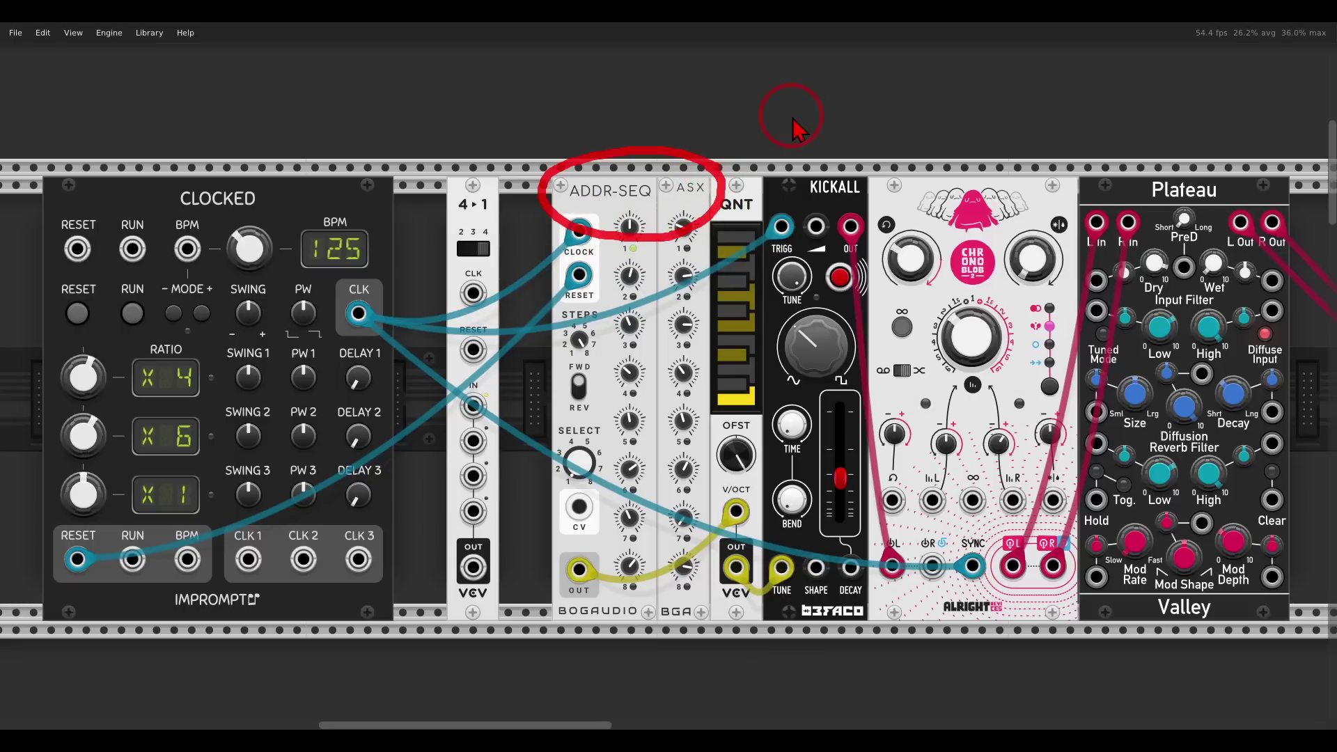
# - Run CLOCKED briefly to show its ratio settings, stop it, and show the Pamela's NEW! Workout picture
pyautogui.click(133, 314)
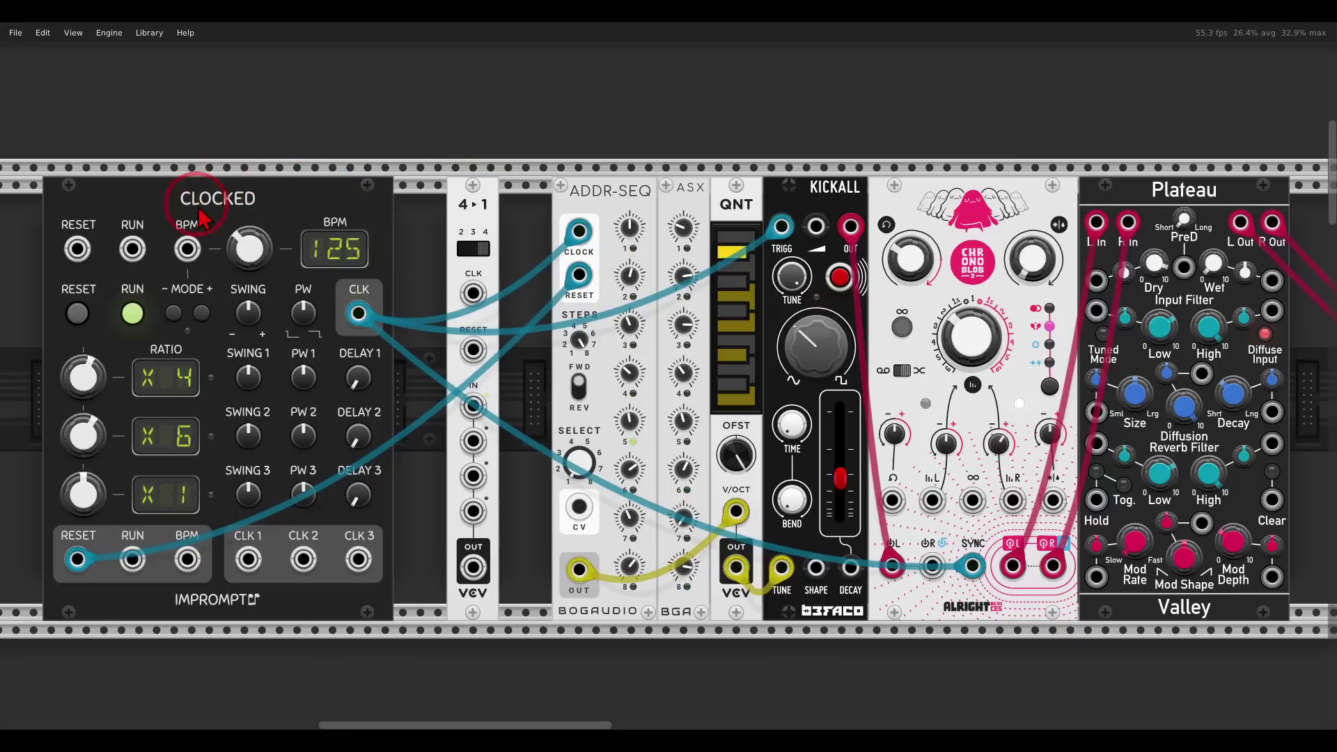
pyautogui.moveTo(206, 341)
pyautogui.mouseDown()
pyautogui.moveTo(74, 336)
pyautogui.moveTo(53, 371)
pyautogui.moveTo(47, 496)
pyautogui.moveTo(119, 540)
pyautogui.moveTo(224, 512)
pyautogui.moveTo(249, 413)
pyautogui.moveTo(230, 339)
pyautogui.mouseUp()
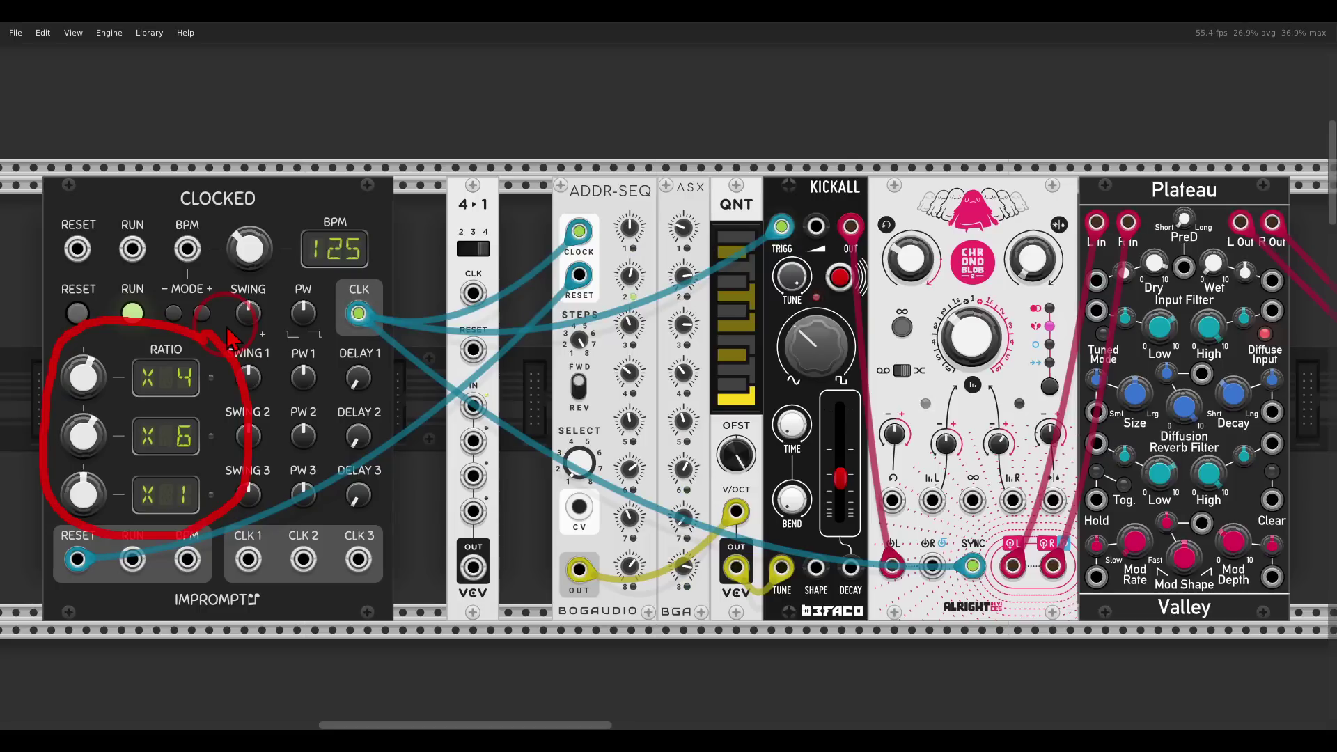
pyautogui.press('Escape')
pyautogui.click(132, 313)
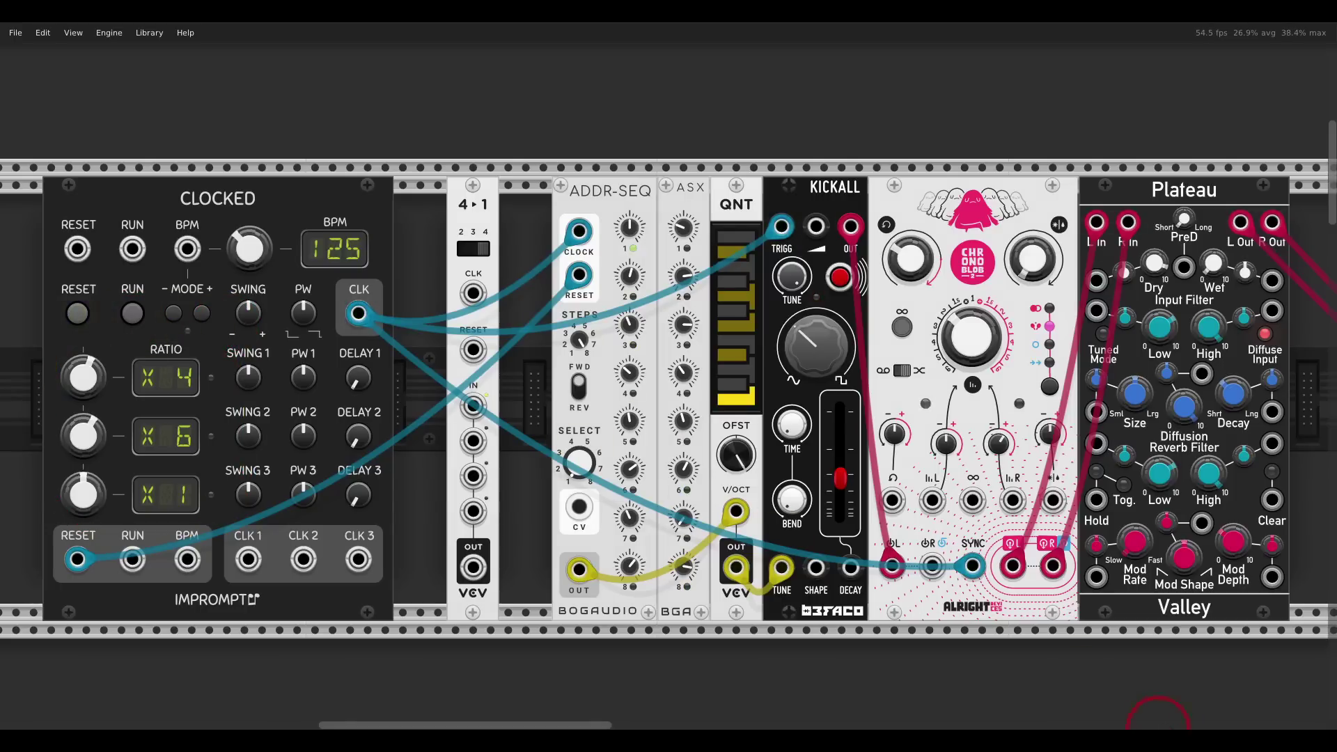
pyautogui.click(1156, 736)
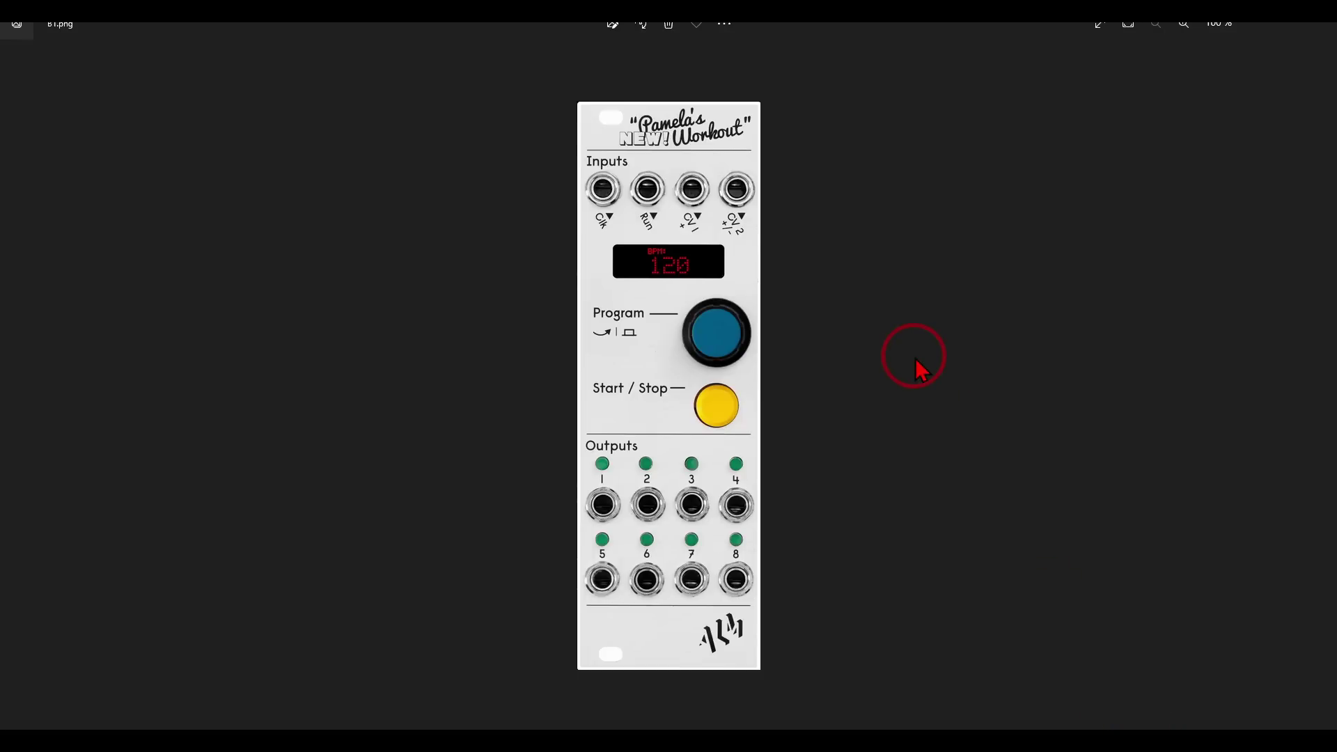
# - Circle the Pamela's Workout module's eight outputs, then advance to the Tempi picture (B2.png)
pyautogui.moveTo(784, 448)
pyautogui.mouseDown()
pyautogui.moveTo(569, 441)
pyautogui.moveTo(546, 536)
pyautogui.moveTo(579, 603)
pyautogui.moveTo(732, 637)
pyautogui.moveTo(786, 472)
pyautogui.mouseUp()
pyautogui.press('Escape')
pyautogui.click(1319, 383)
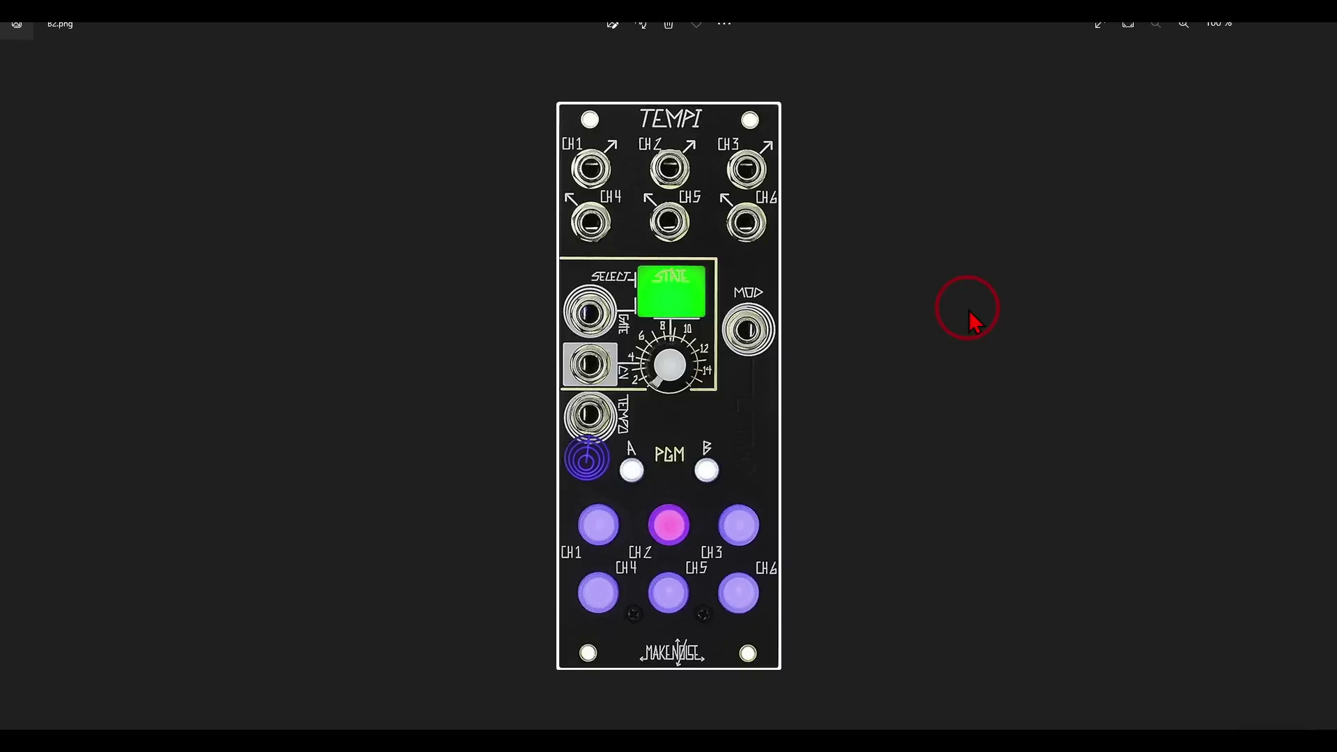
# - Circle Tempi's select knob and six CH buttons, then return to the VCV Rack patch
pyautogui.moveTo(724, 338)
pyautogui.mouseDown()
pyautogui.moveTo(625, 323)
pyautogui.moveTo(537, 361)
pyautogui.moveTo(656, 415)
pyautogui.moveTo(712, 347)
pyautogui.mouseUp()
pyautogui.moveTo(780, 508)
pyautogui.mouseDown()
pyautogui.moveTo(739, 484)
pyautogui.moveTo(552, 582)
pyautogui.moveTo(801, 613)
pyautogui.mouseUp()
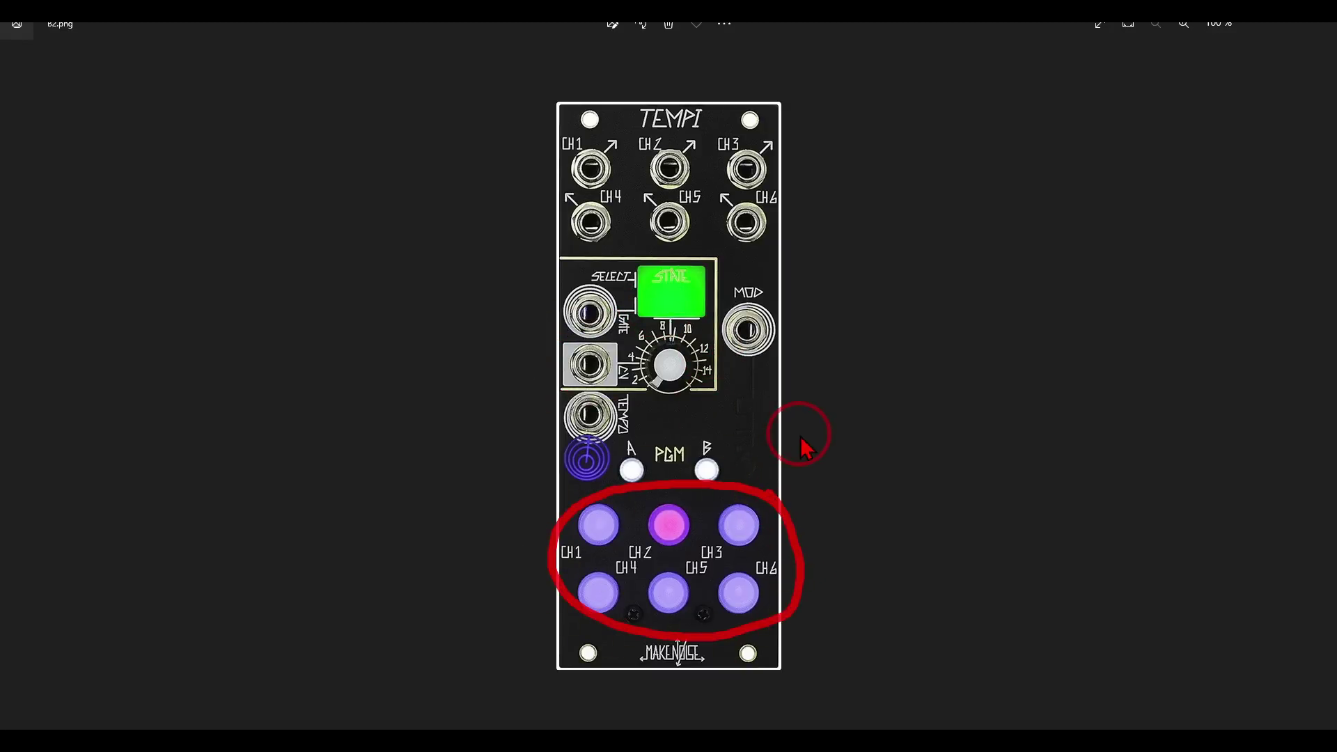
pyautogui.click(714, 737)
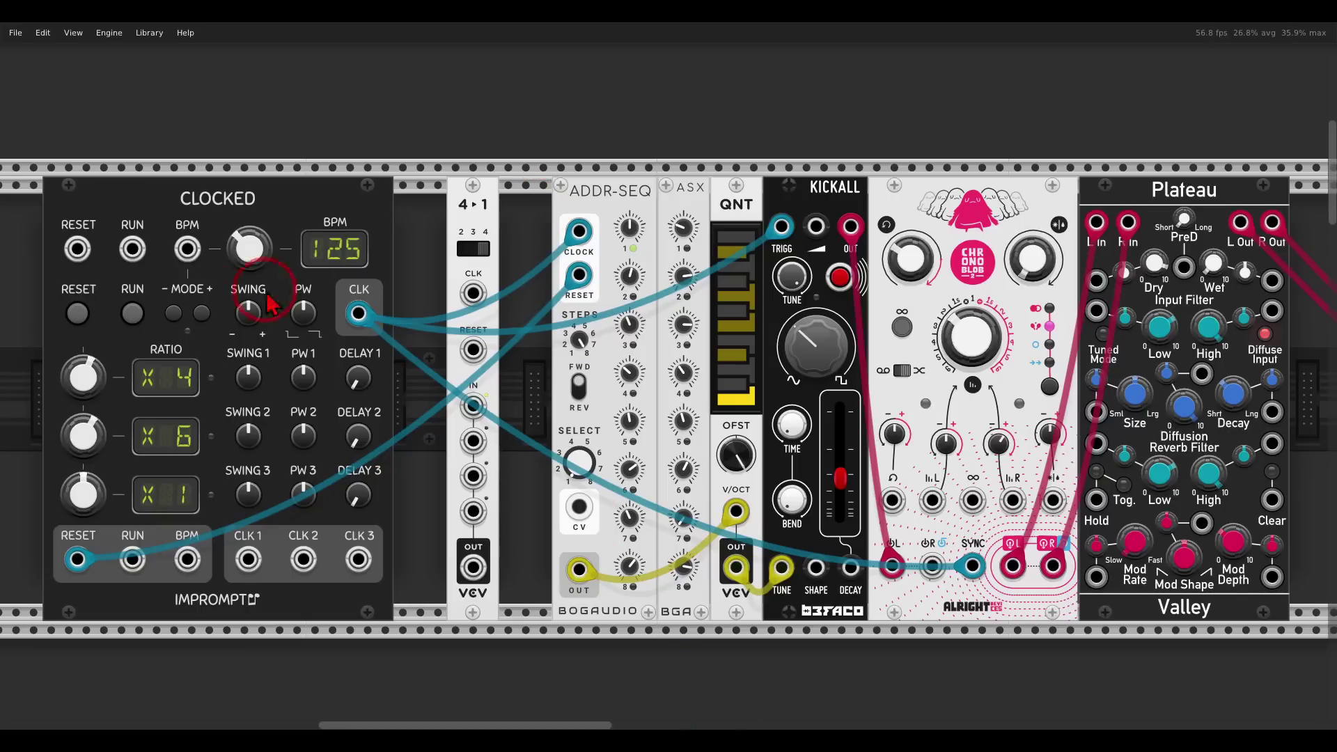
# - Start CLOCKED running and cable CLK, CLK 1 and CLK 2 into the 4>1 switch's inputs
pyautogui.click(132, 314)
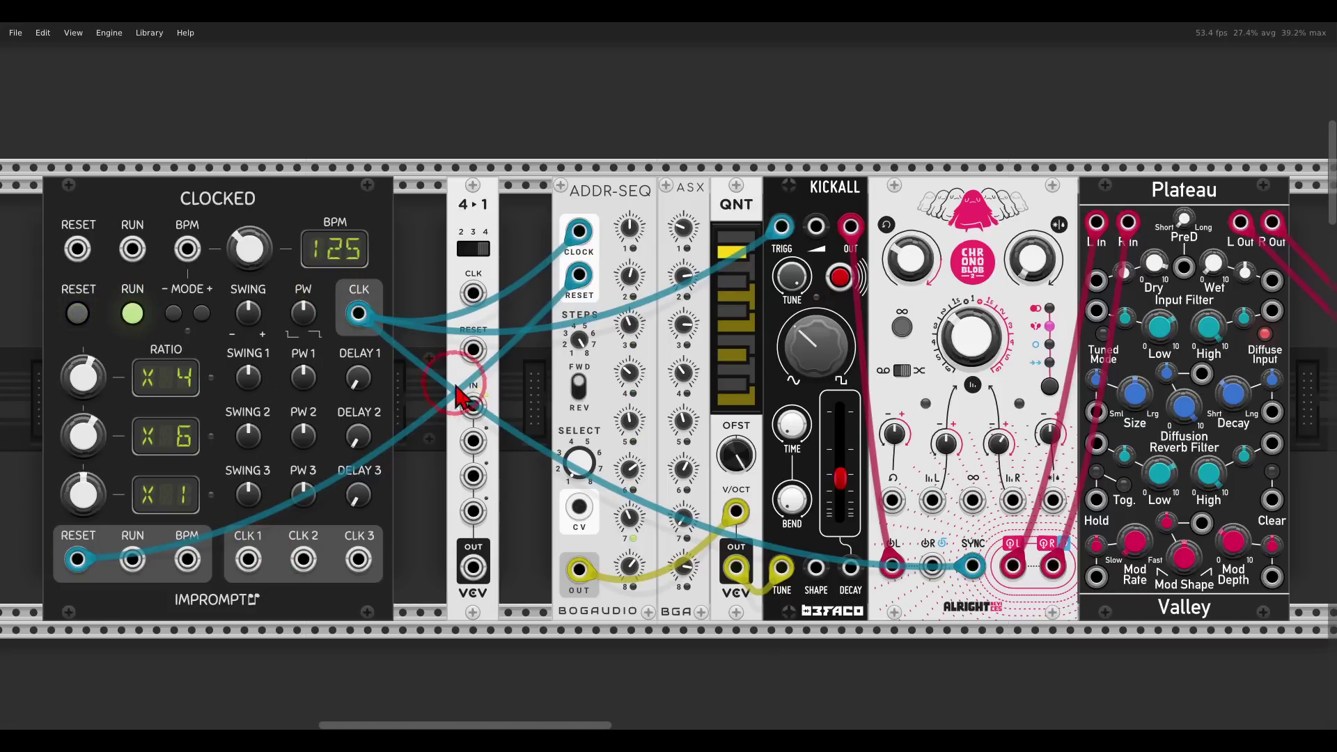
pyautogui.moveTo(473, 410); pyautogui.dragTo(357, 314)
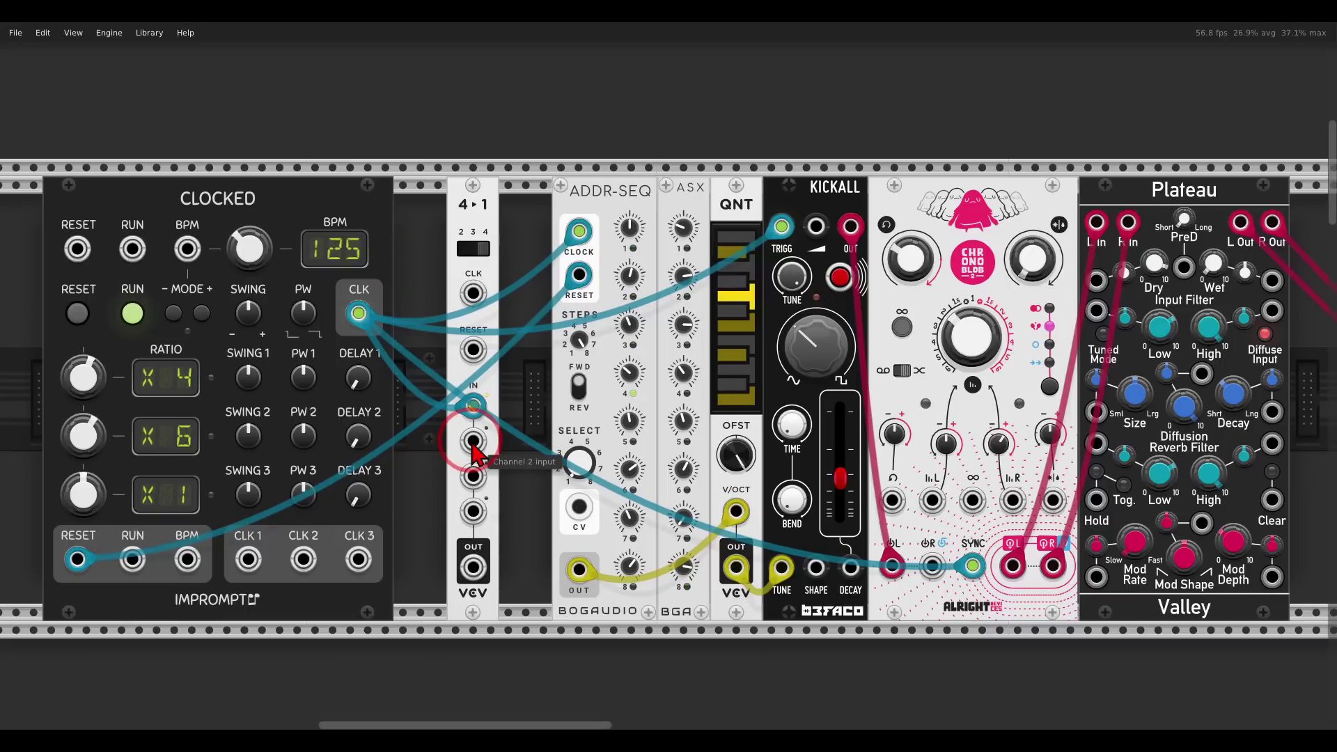
pyautogui.moveTo(473, 441); pyautogui.dragTo(248, 559)
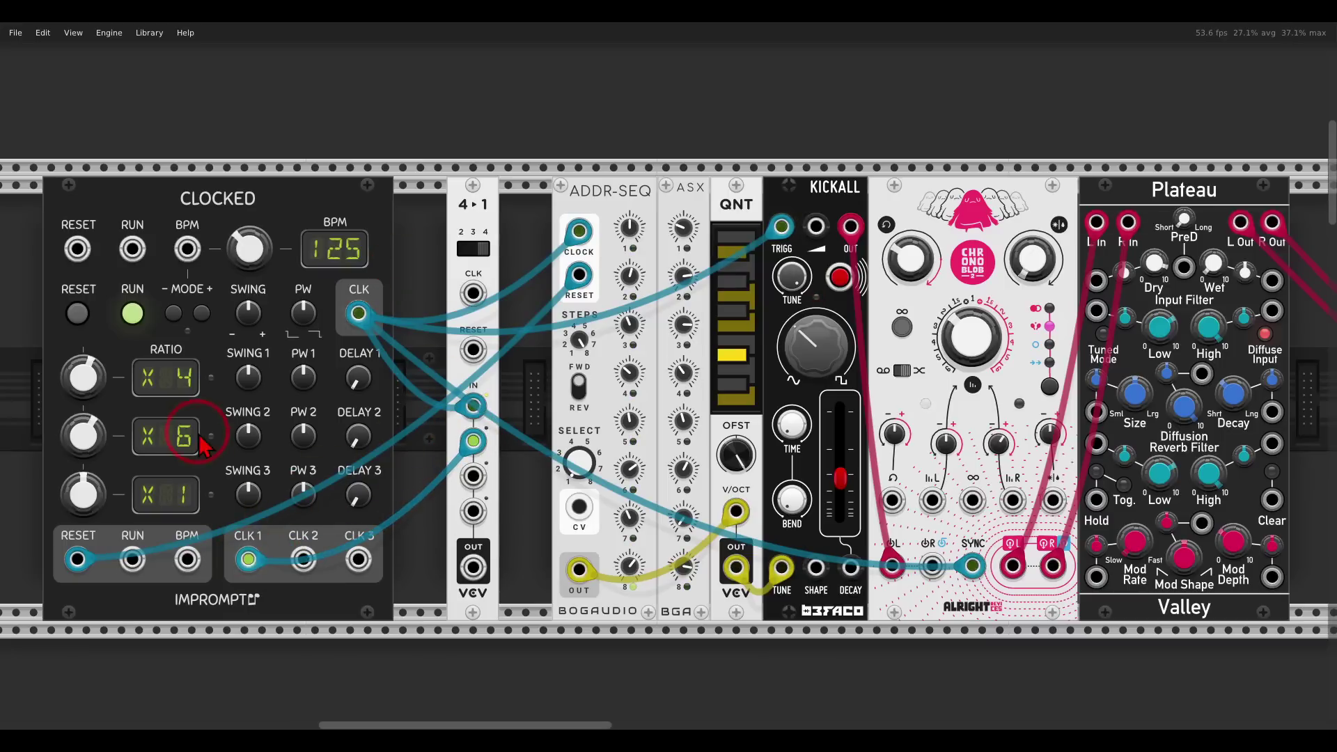
pyautogui.moveTo(473, 476); pyautogui.dragTo(371, 325)
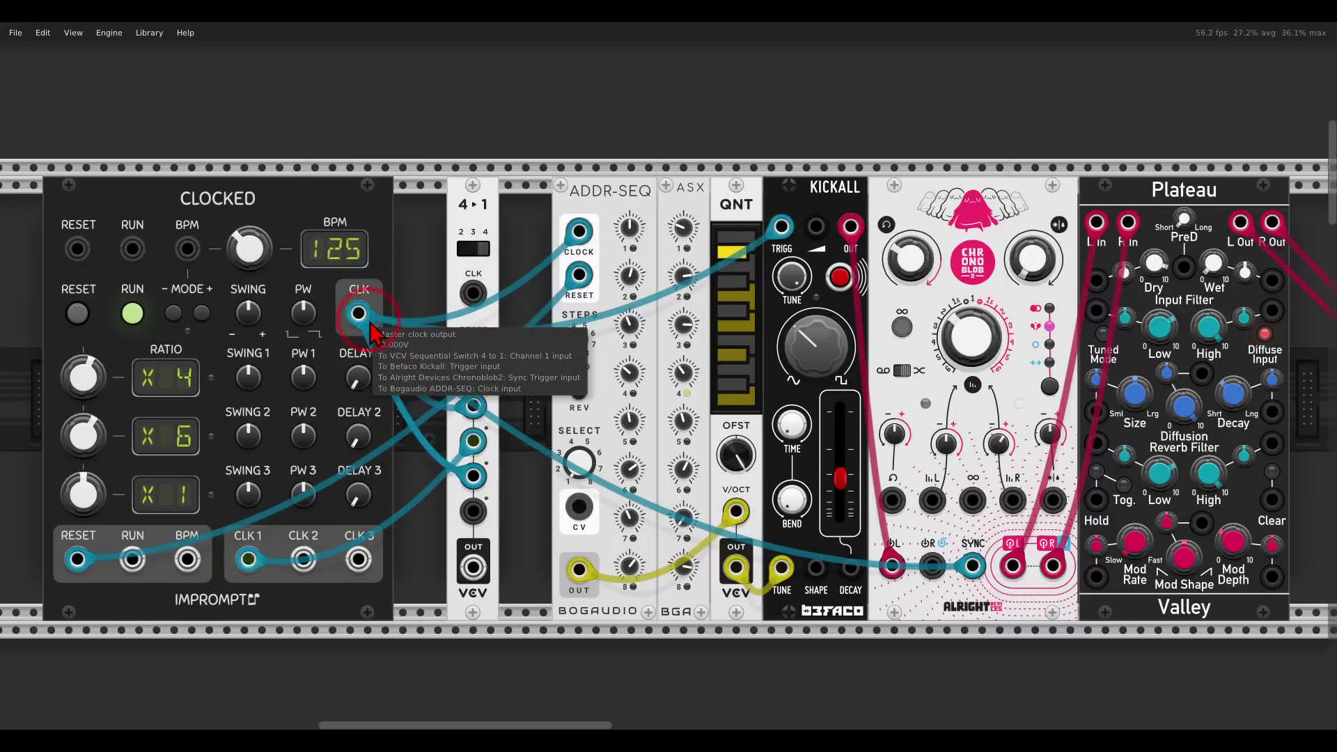
pyautogui.moveTo(473, 511); pyautogui.dragTo(303, 559)
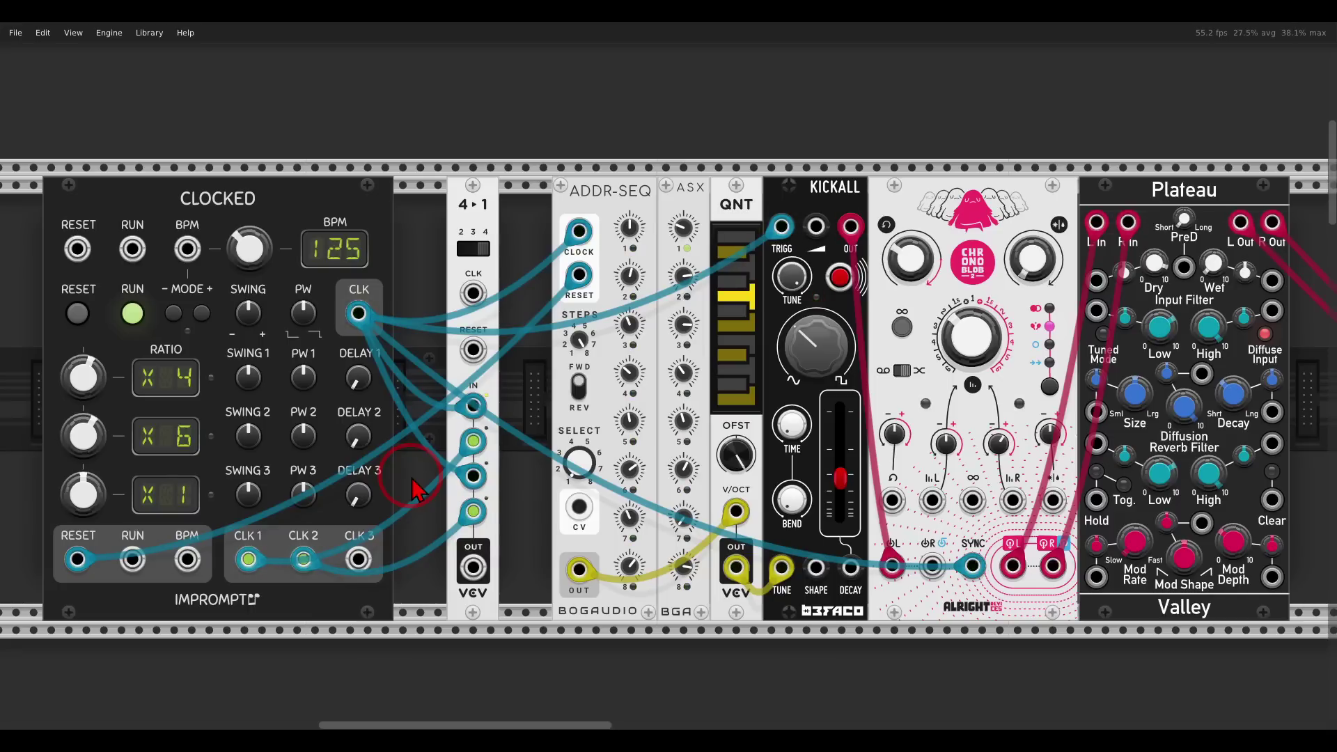
pyautogui.moveTo(473, 293); pyautogui.dragTo(358, 314)
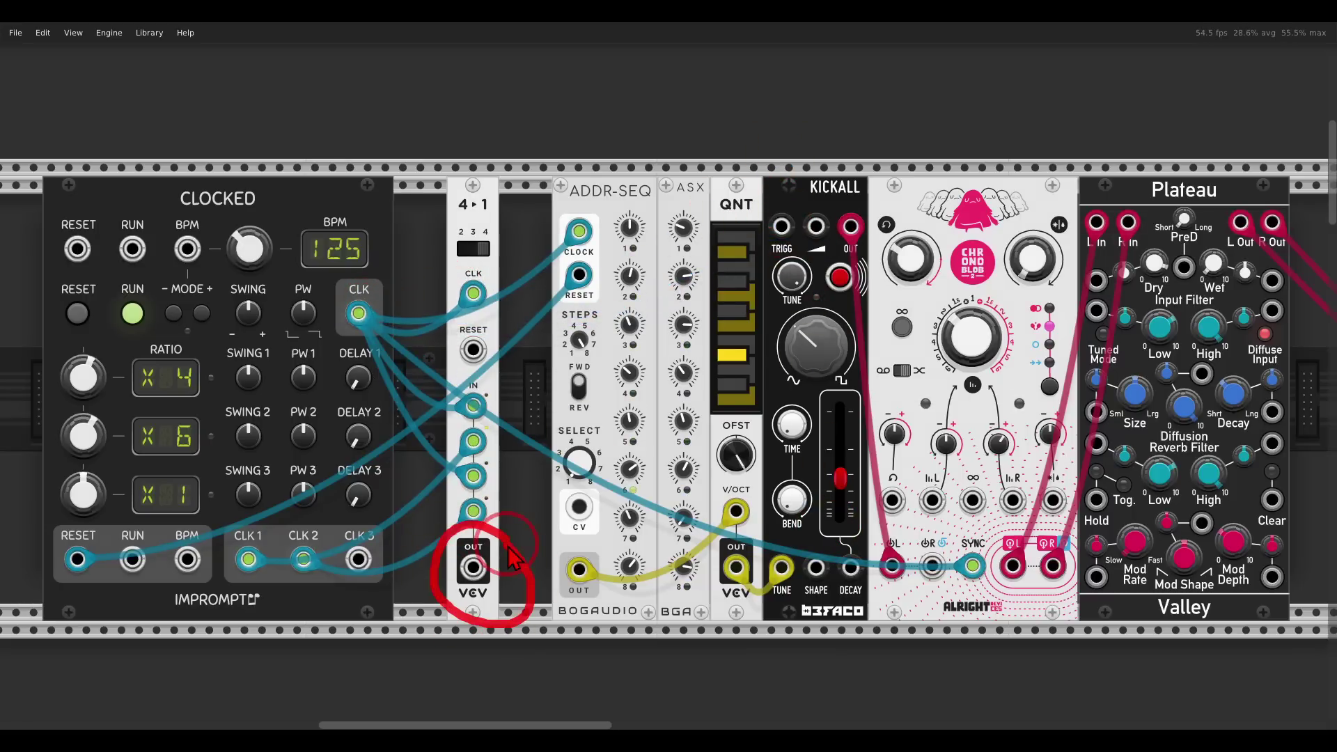
# - Cable 4>1 OUT to KICKALL TRIGG and clock the switch from CLK 3 set to /2
pyautogui.moveTo(473, 568); pyautogui.dragTo(781, 228)
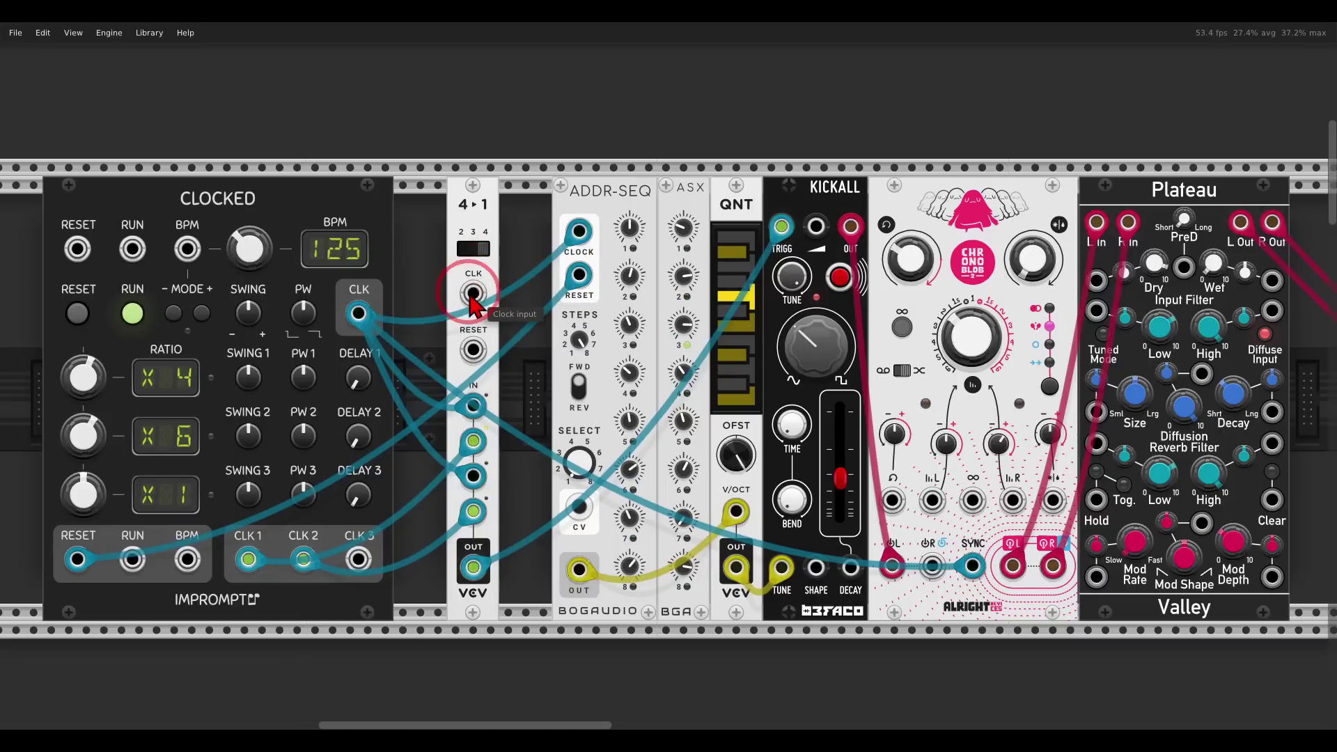
pyautogui.moveTo(473, 294); pyautogui.dragTo(359, 559)
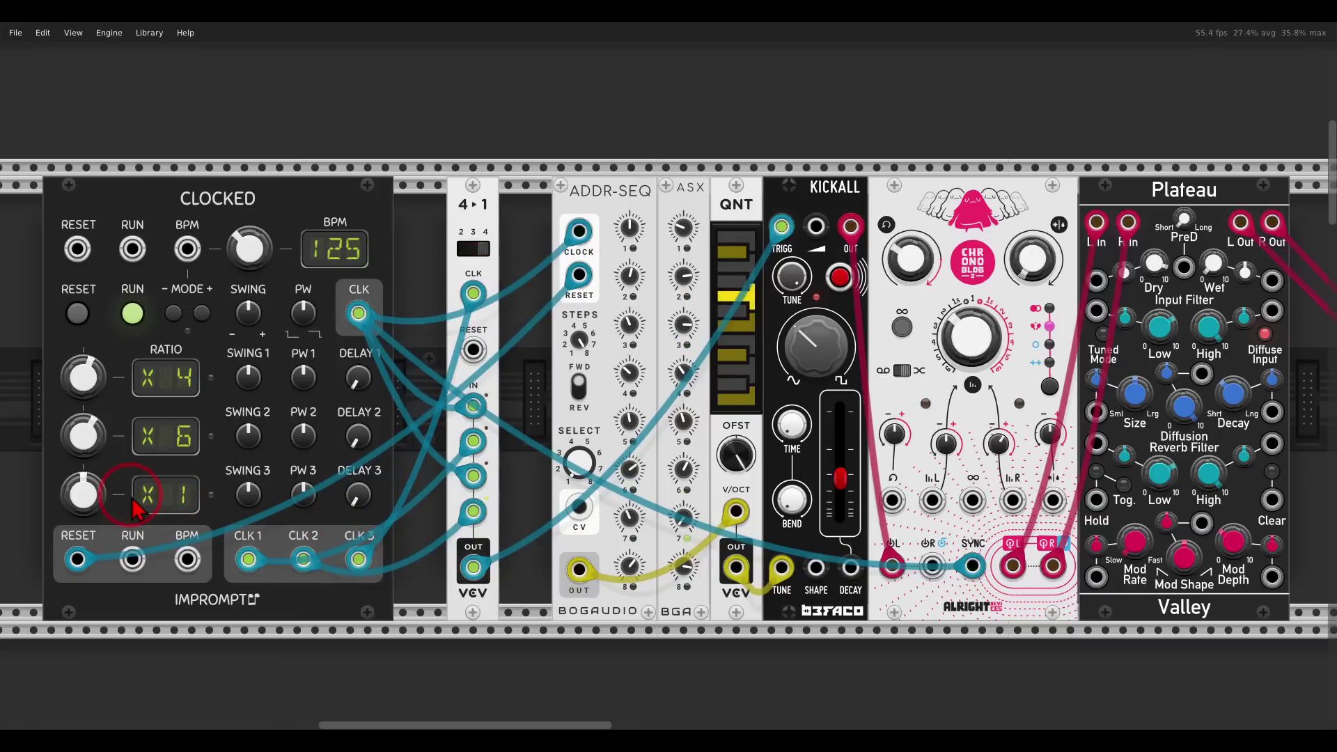
pyautogui.moveTo(117, 503); pyautogui.dragTo(117, 521)
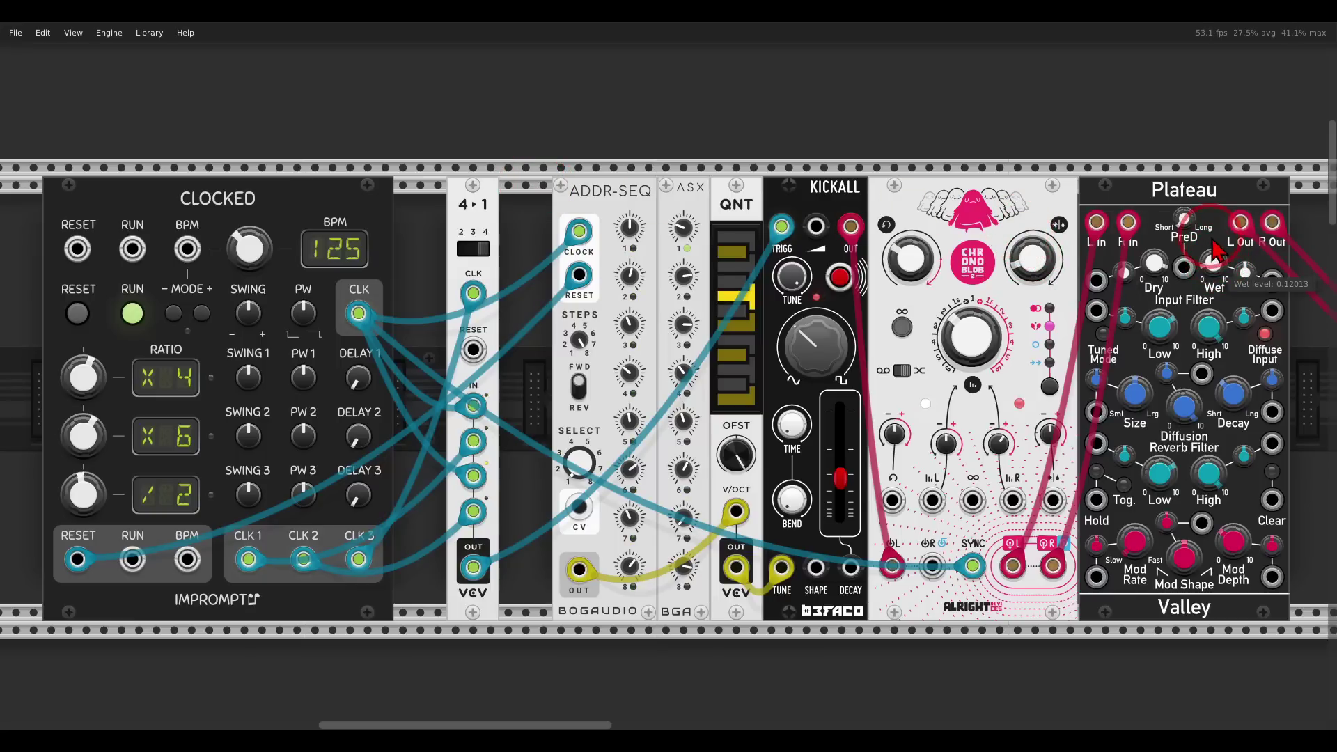
# - Adjust the Plateau reverb's wet level, then reset and stop the clock
pyautogui.moveTo(818, 341); pyautogui.dragTo(816, 374)
pyautogui.click(78, 313)
pyautogui.click(132, 313)
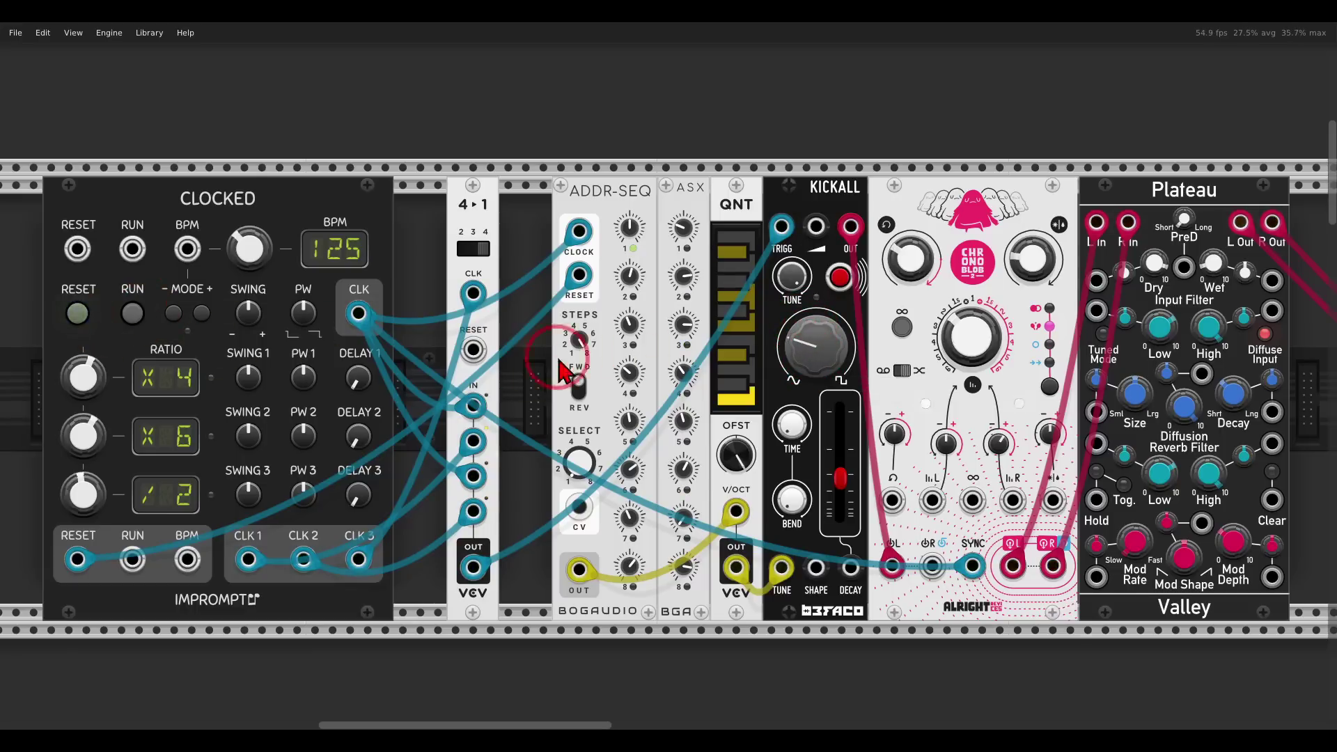
# - Scroll and pan down to the row with NIBBLE SEQ and CLOCKED
pyautogui.scroll(-10, 582, 352)
pyautogui.keyDown('ctrl'); pyautogui.scroll(-2, 612, 379); pyautogui.keyUp('ctrl')
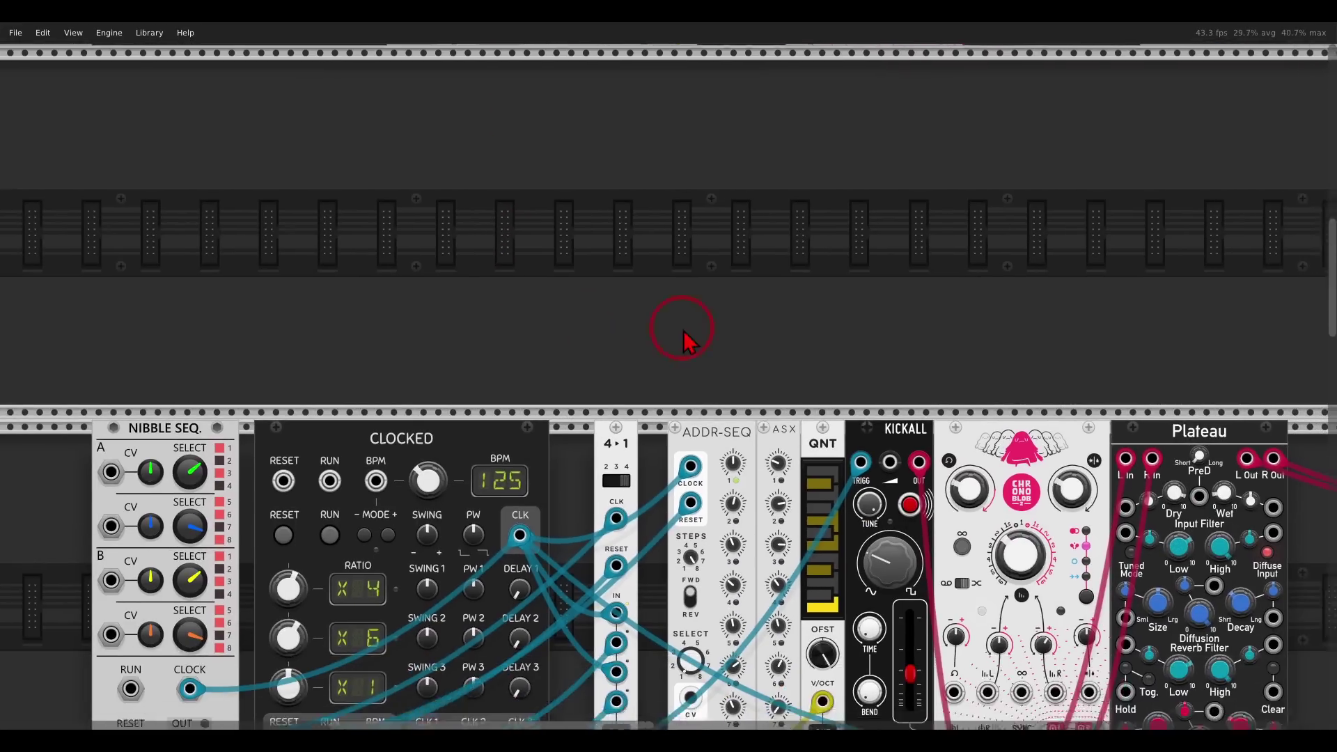
pyautogui.moveTo(683, 331); pyautogui.dragTo(704, 104)
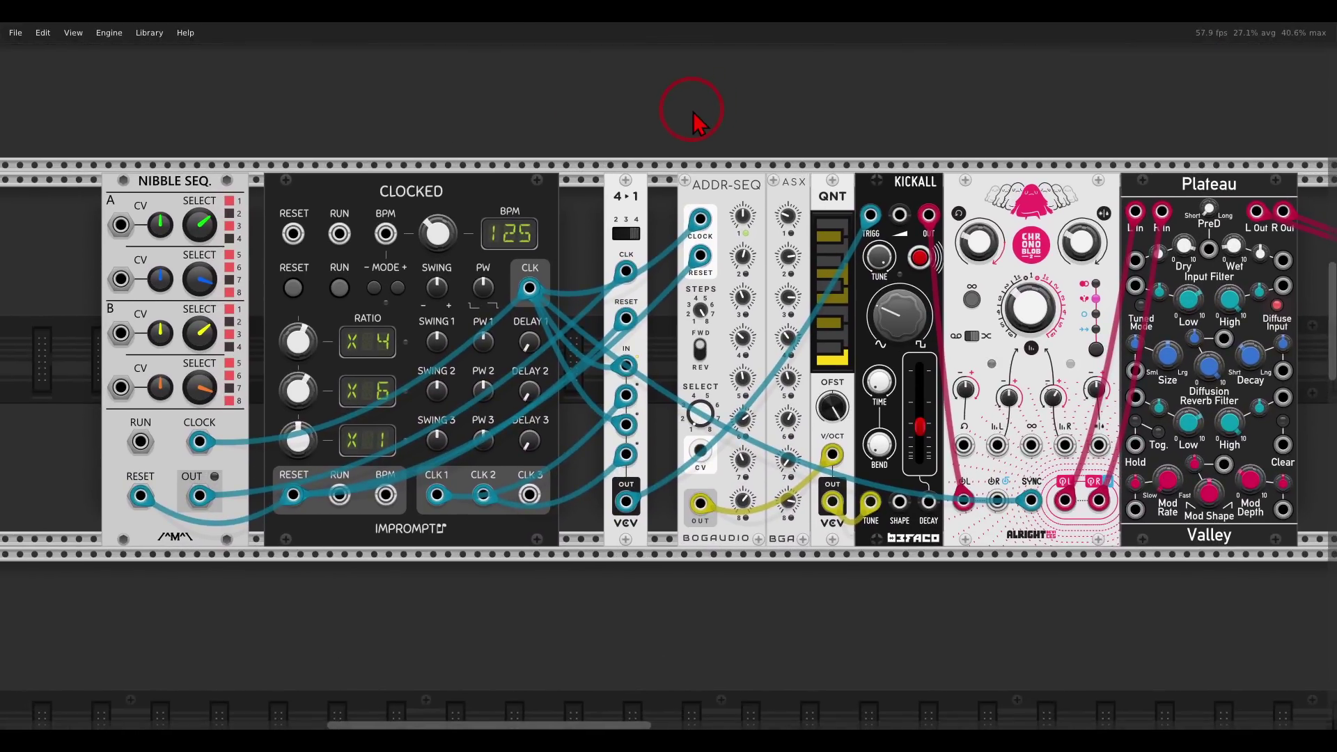
# - Annotate CLOCKED's x4, x6 and x1 ratio settings and their path to the 4>1 switch inputs
pyautogui.moveTo(376, 311)
pyautogui.mouseDown()
pyautogui.moveTo(307, 324)
pyautogui.moveTo(276, 371)
pyautogui.moveTo(300, 416)
pyautogui.moveTo(382, 421)
pyautogui.mouseUp()
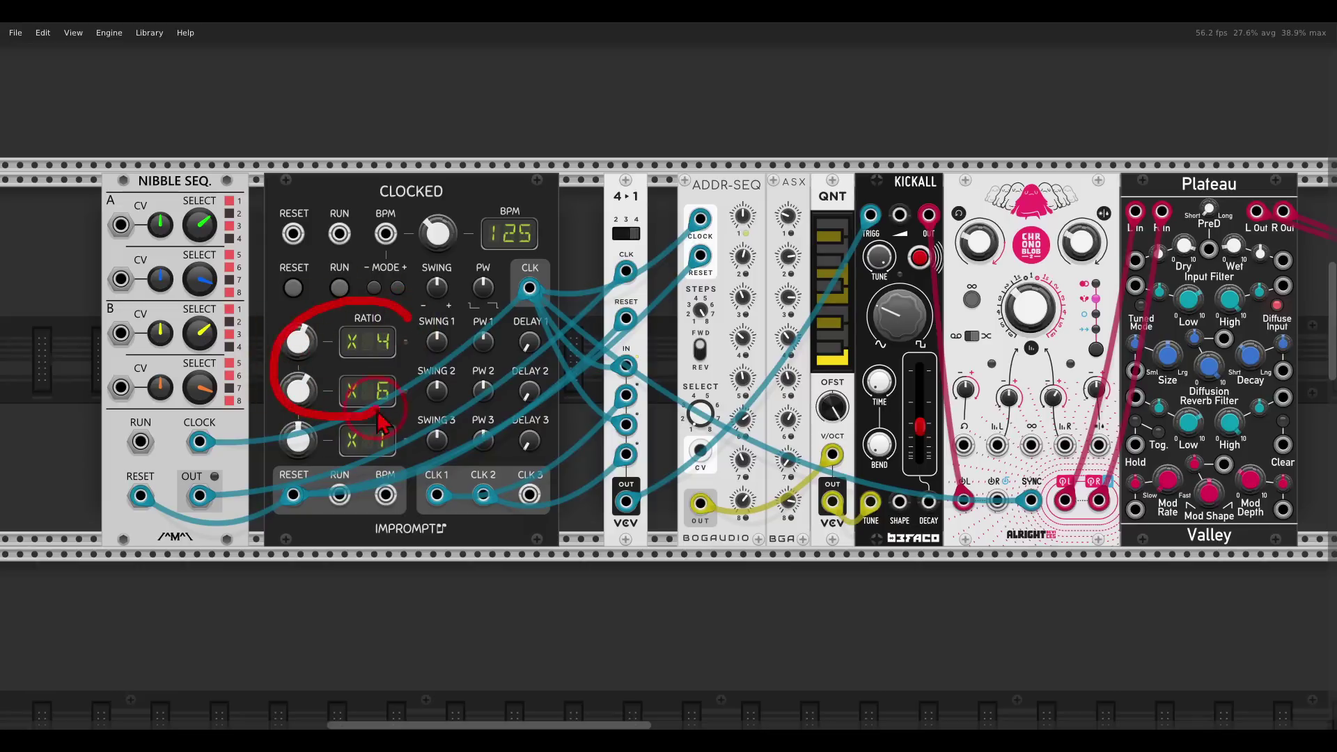
pyautogui.moveTo(402, 324)
pyautogui.mouseDown()
pyautogui.moveTo(580, 366)
pyautogui.moveTo(570, 350)
pyautogui.moveTo(600, 372)
pyautogui.mouseUp()
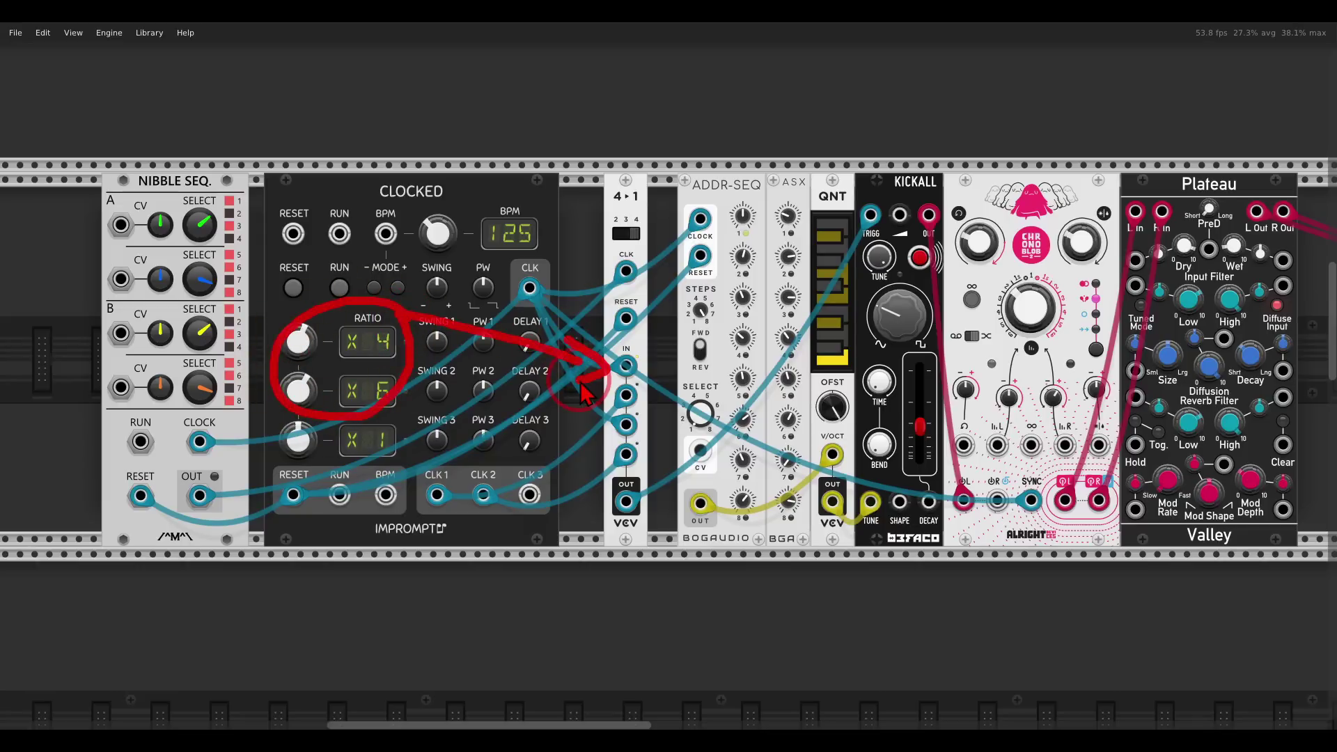
pyautogui.moveTo(641, 249)
pyautogui.mouseDown()
pyautogui.moveTo(615, 255)
pyautogui.moveTo(613, 289)
pyautogui.moveTo(644, 298)
pyautogui.moveTo(650, 253)
pyautogui.moveTo(619, 288)
pyautogui.moveTo(578, 293)
pyautogui.moveTo(576, 273)
pyautogui.moveTo(566, 297)
pyautogui.moveTo(588, 316)
pyautogui.moveTo(601, 268)
pyautogui.moveTo(437, 195)
pyautogui.moveTo(136, 162)
pyautogui.moveTo(126, 207)
pyautogui.moveTo(213, 214)
pyautogui.moveTo(228, 169)
pyautogui.mouseUp()
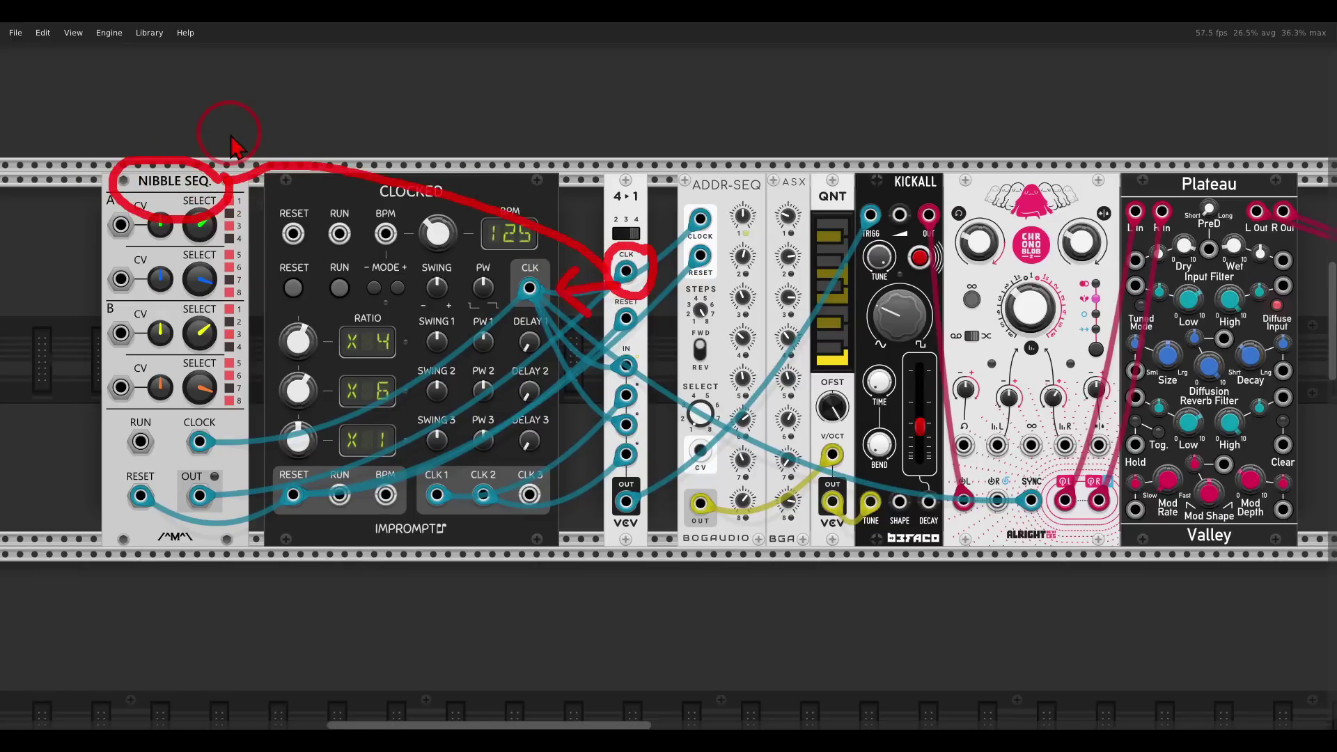
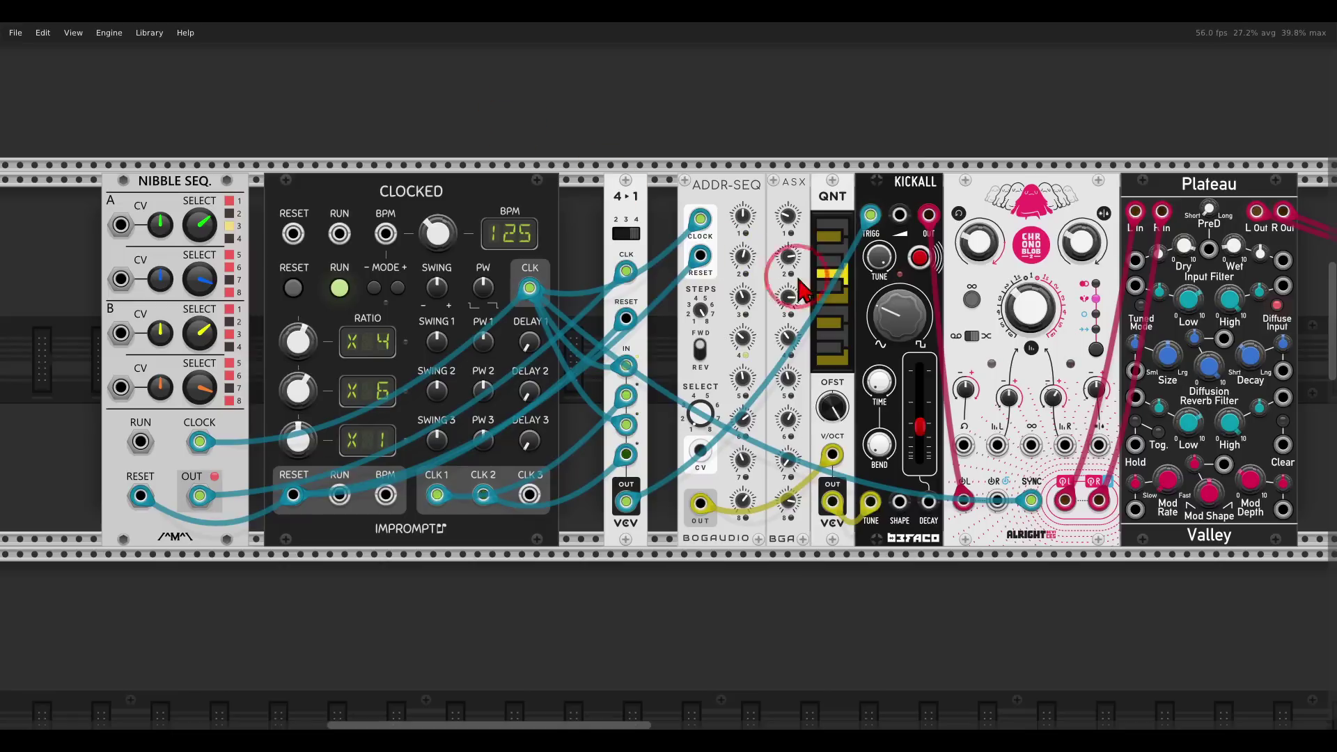
# - Raise the Kickall's wave shape, start the Clocked clock, and scroll toward the second row
pyautogui.moveTo(876, 299); pyautogui.dragTo(866, 263)
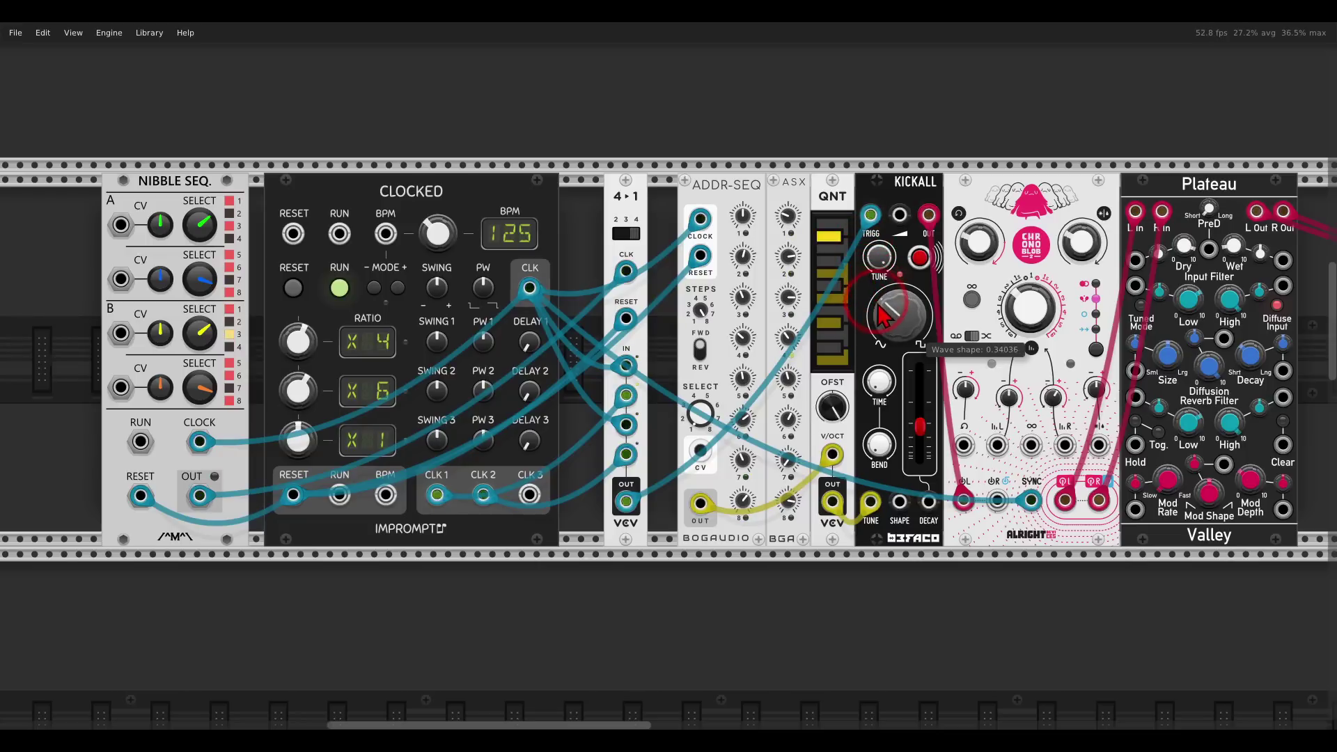
pyautogui.moveTo(889, 343); pyautogui.dragTo(872, 306)
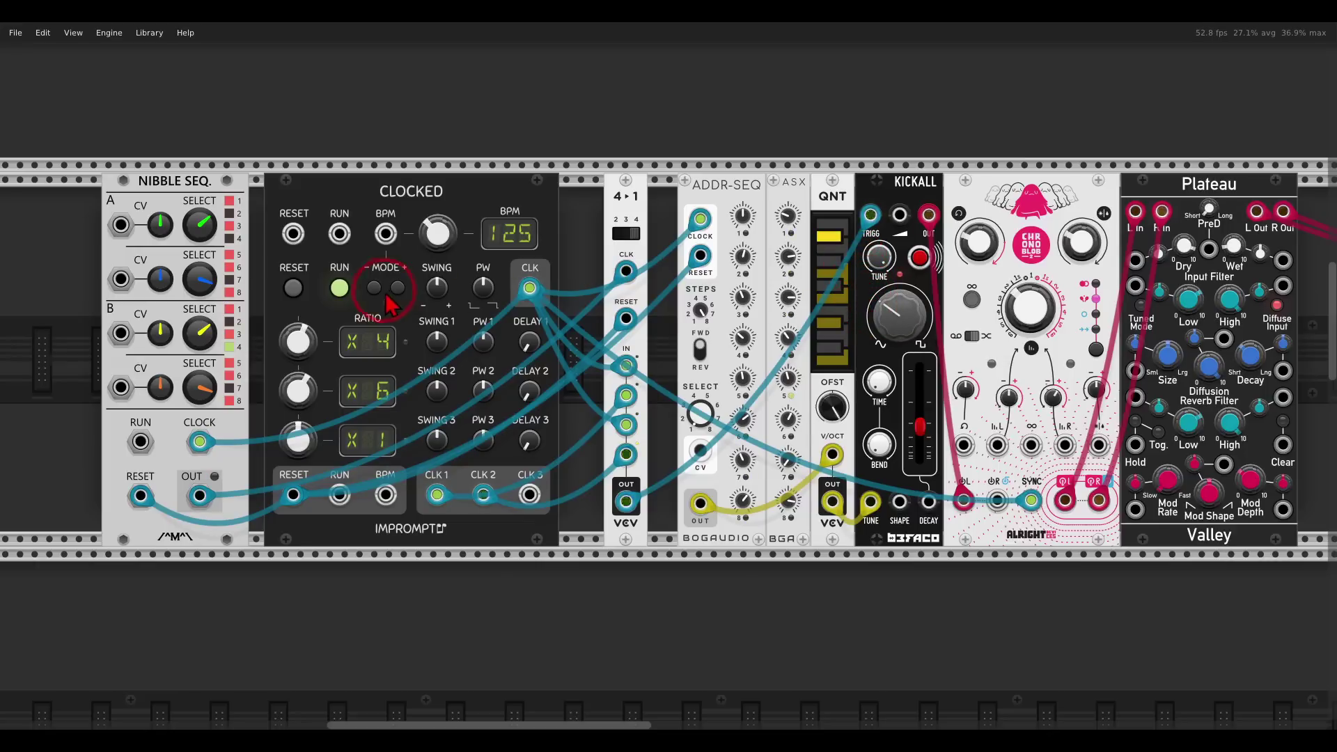
pyautogui.click(343, 292)
pyautogui.scroll(-8, 642, 362)
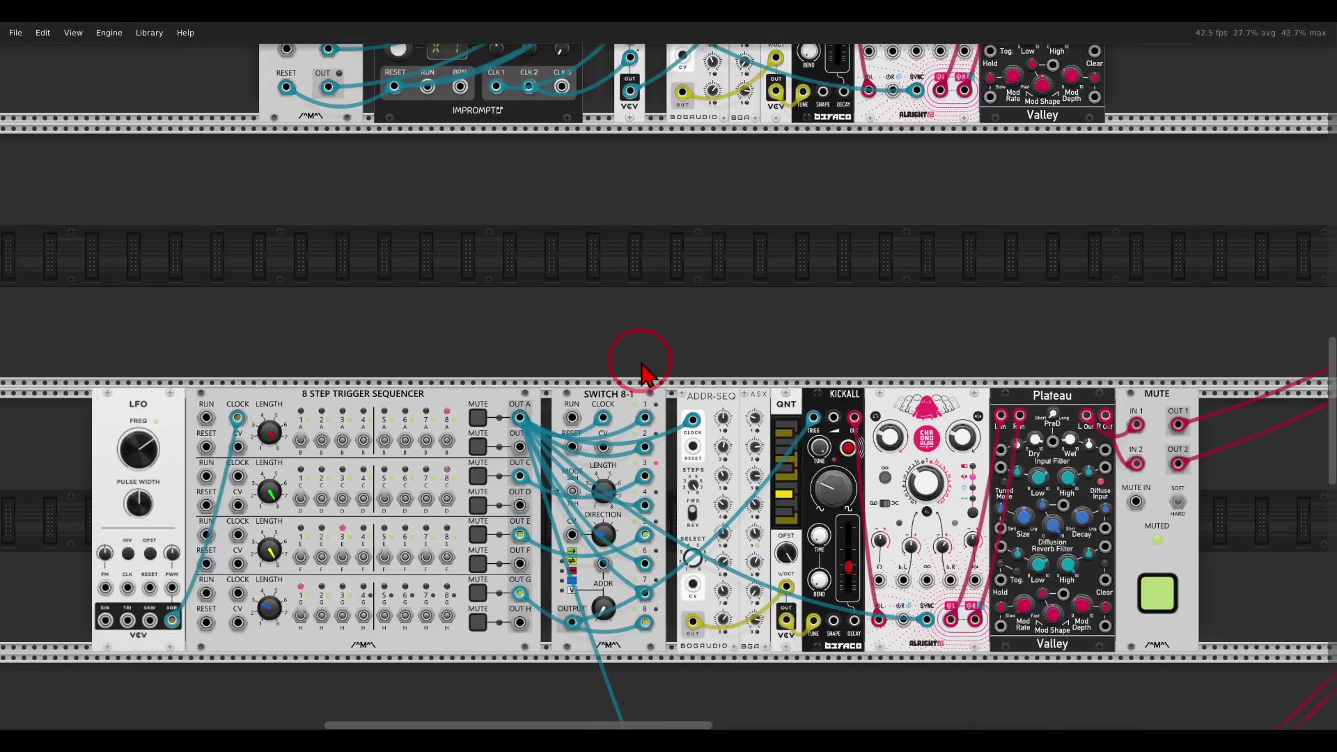
# - Frame the lower row and annotate the LFO clocking the sequencer and channel 1's first step
pyautogui.moveTo(658, 341); pyautogui.dragTo(658, 198)
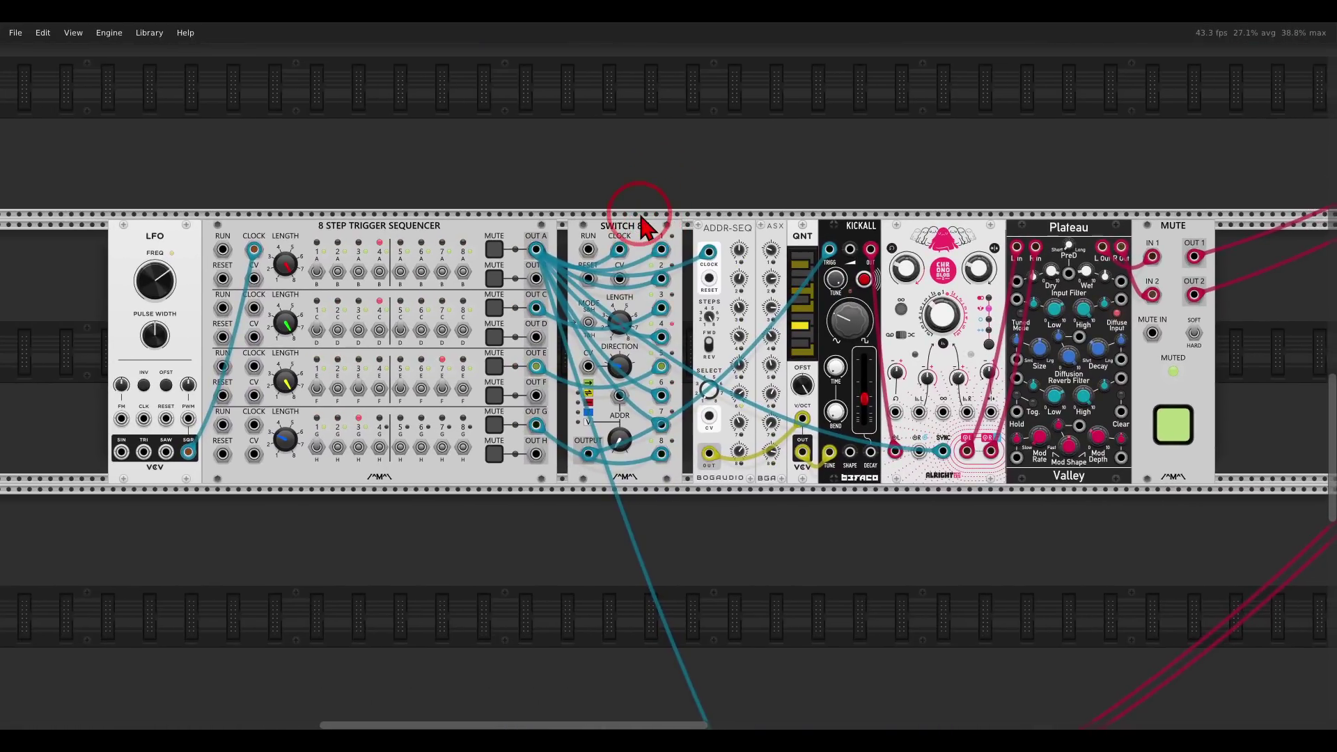
pyautogui.scroll(2, 642, 224)
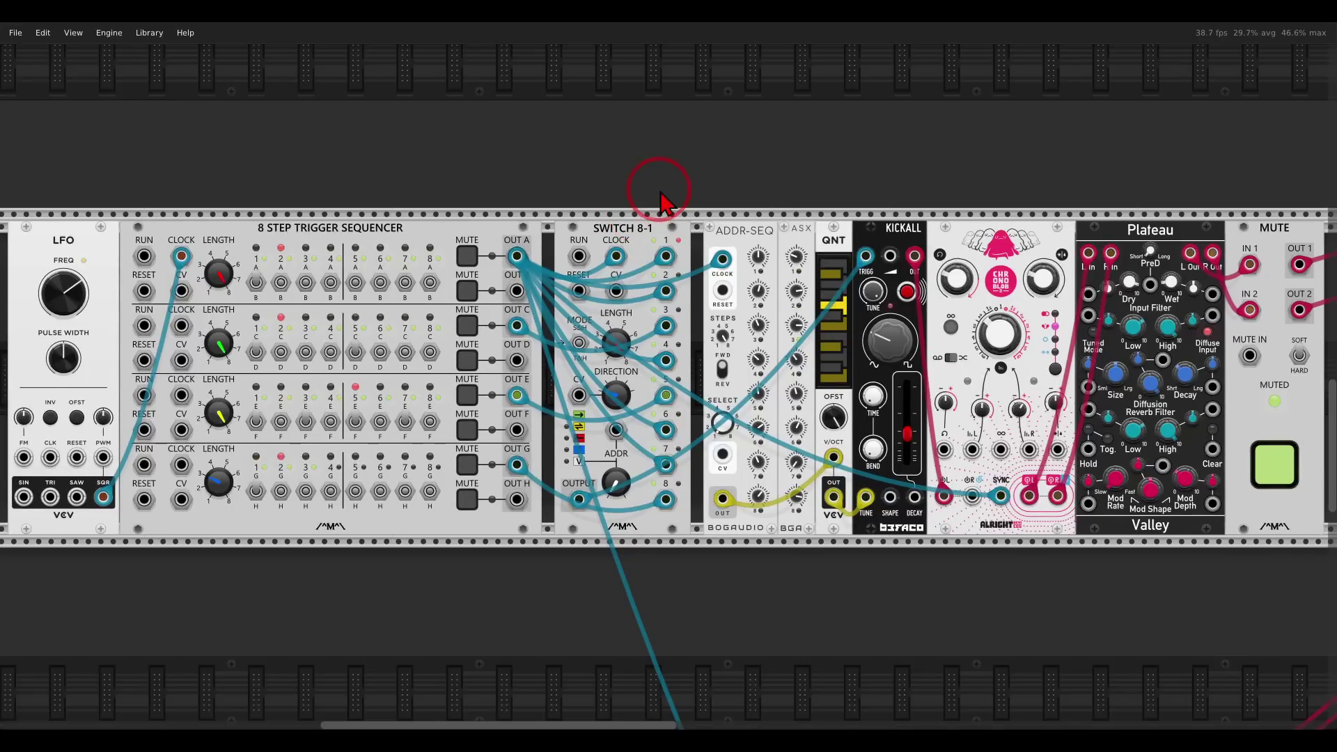
pyautogui.scroll(-1, 659, 201)
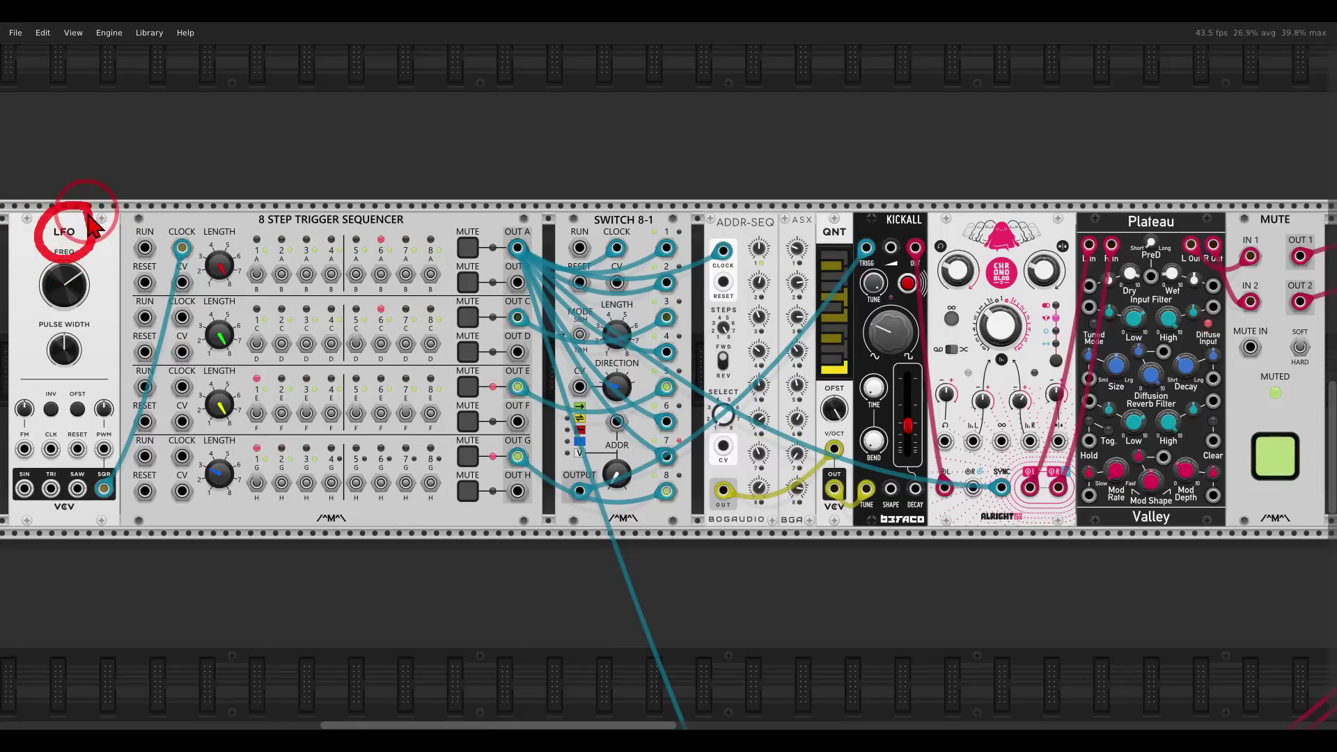
pyautogui.moveTo(93, 231)
pyautogui.mouseDown()
pyautogui.moveTo(137, 224)
pyautogui.moveTo(133, 248)
pyautogui.mouseUp()
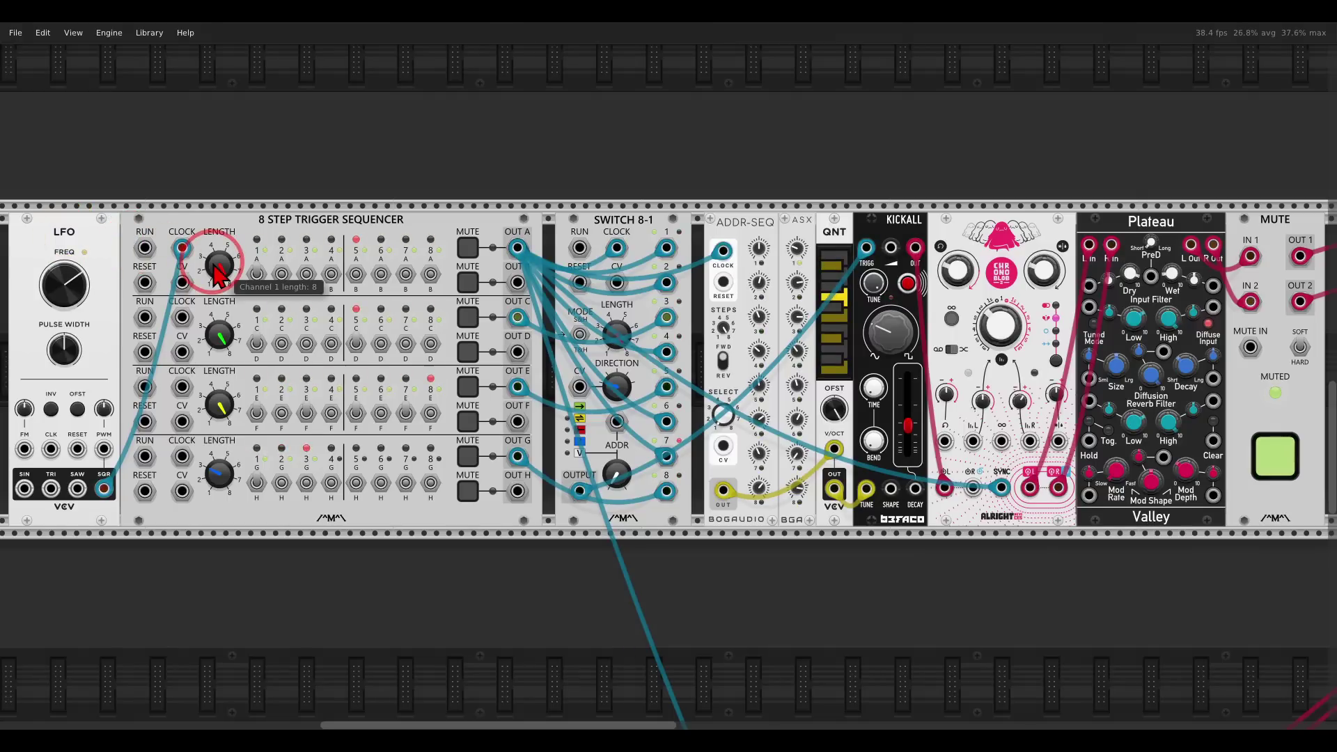
pyautogui.moveTo(266, 256)
pyautogui.mouseDown()
pyautogui.moveTo(252, 289)
pyautogui.moveTo(269, 284)
pyautogui.moveTo(277, 266)
pyautogui.moveTo(244, 241)
pyautogui.moveTo(252, 227)
pyautogui.moveTo(346, 184)
pyautogui.moveTo(416, 195)
pyautogui.moveTo(453, 231)
pyautogui.mouseUp()
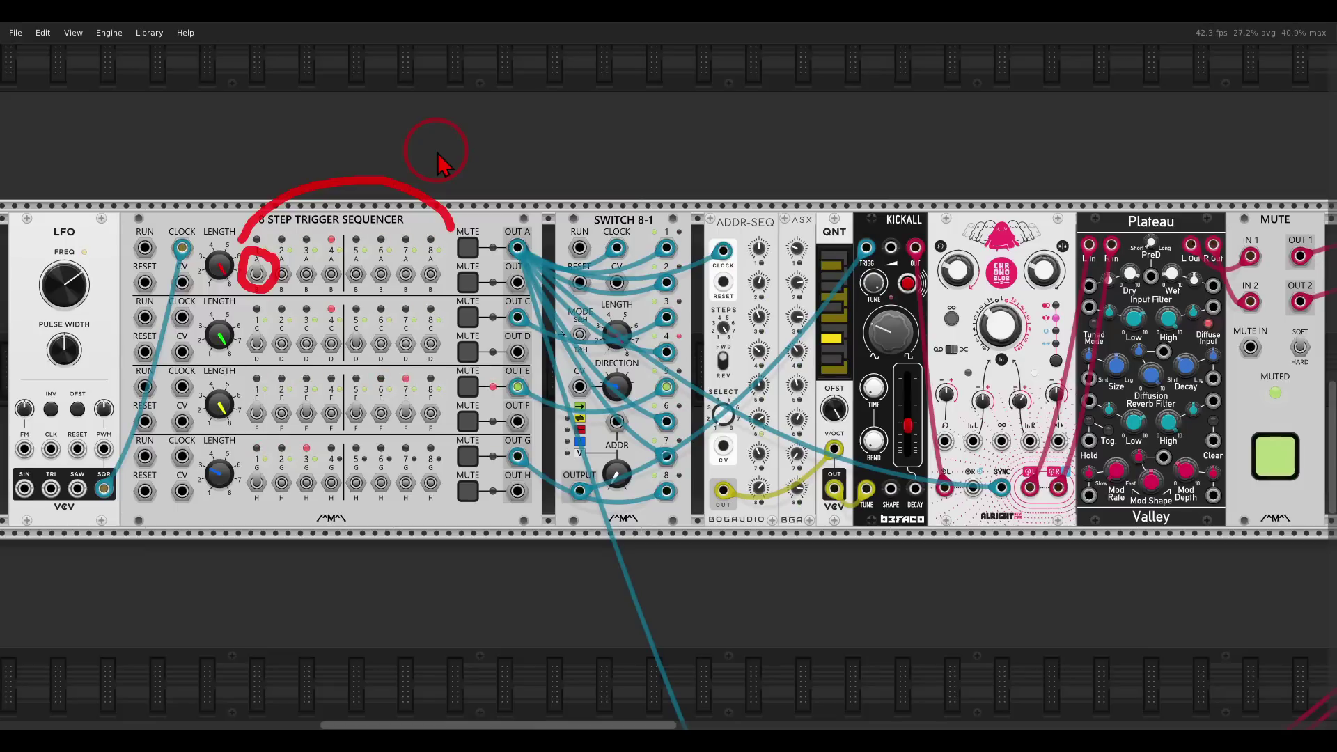
pyautogui.press('Escape')
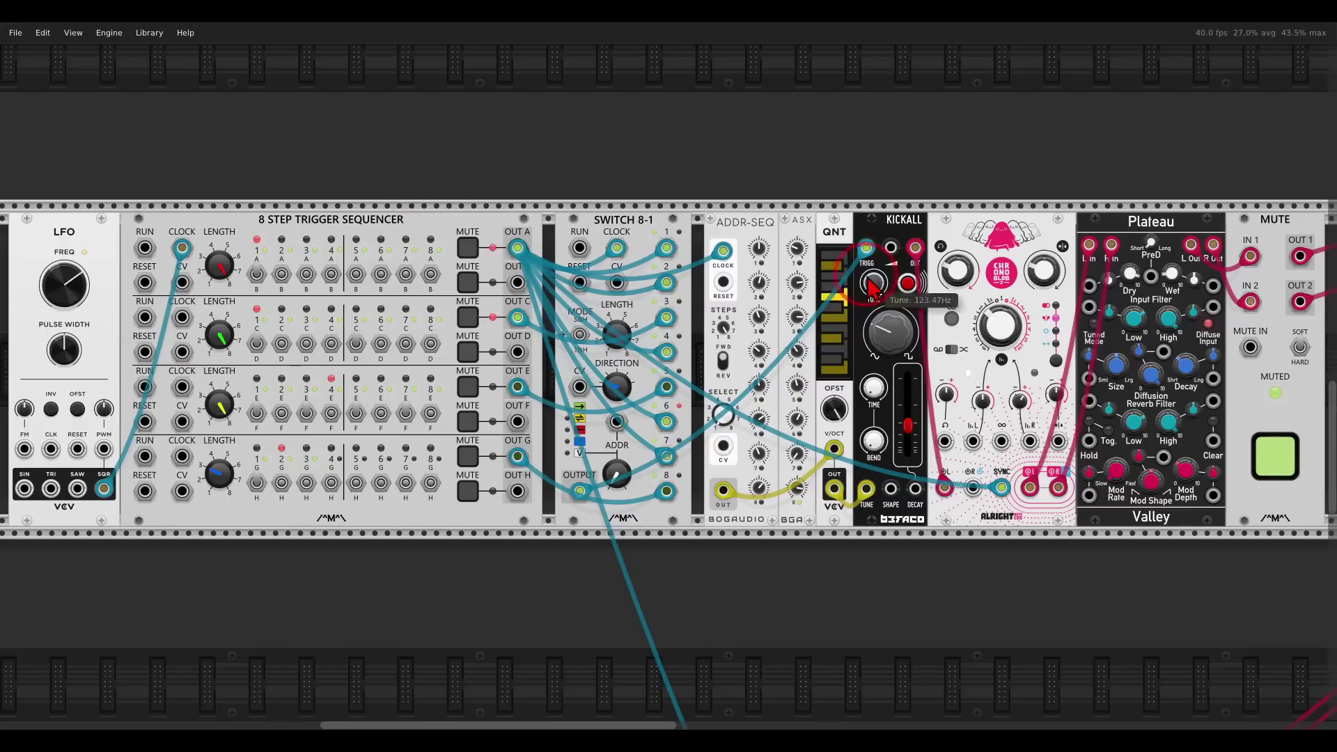
# - Repatch the Kickall trigger to sequencer Out A and unmute the audio output
pyautogui.moveTo(866, 247); pyautogui.dragTo(517, 248)
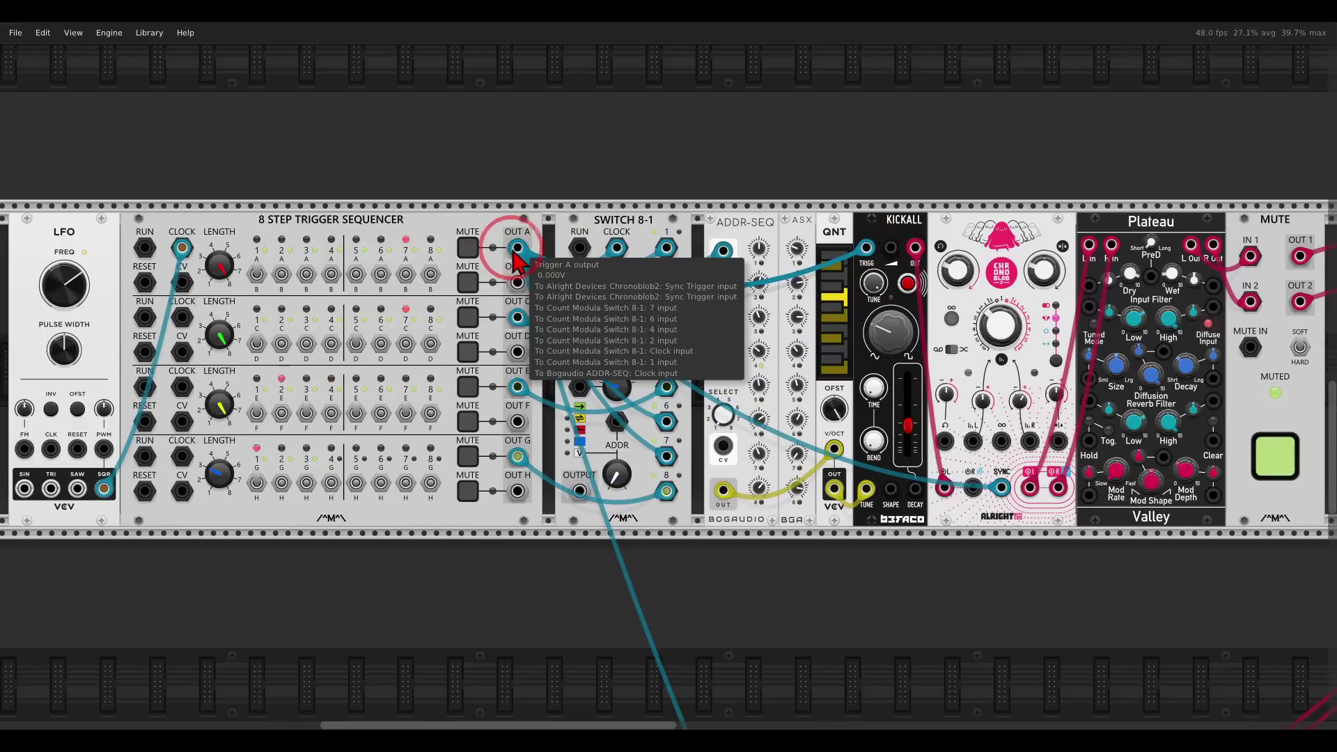
pyautogui.click(1275, 456)
pyautogui.click(533, 169)
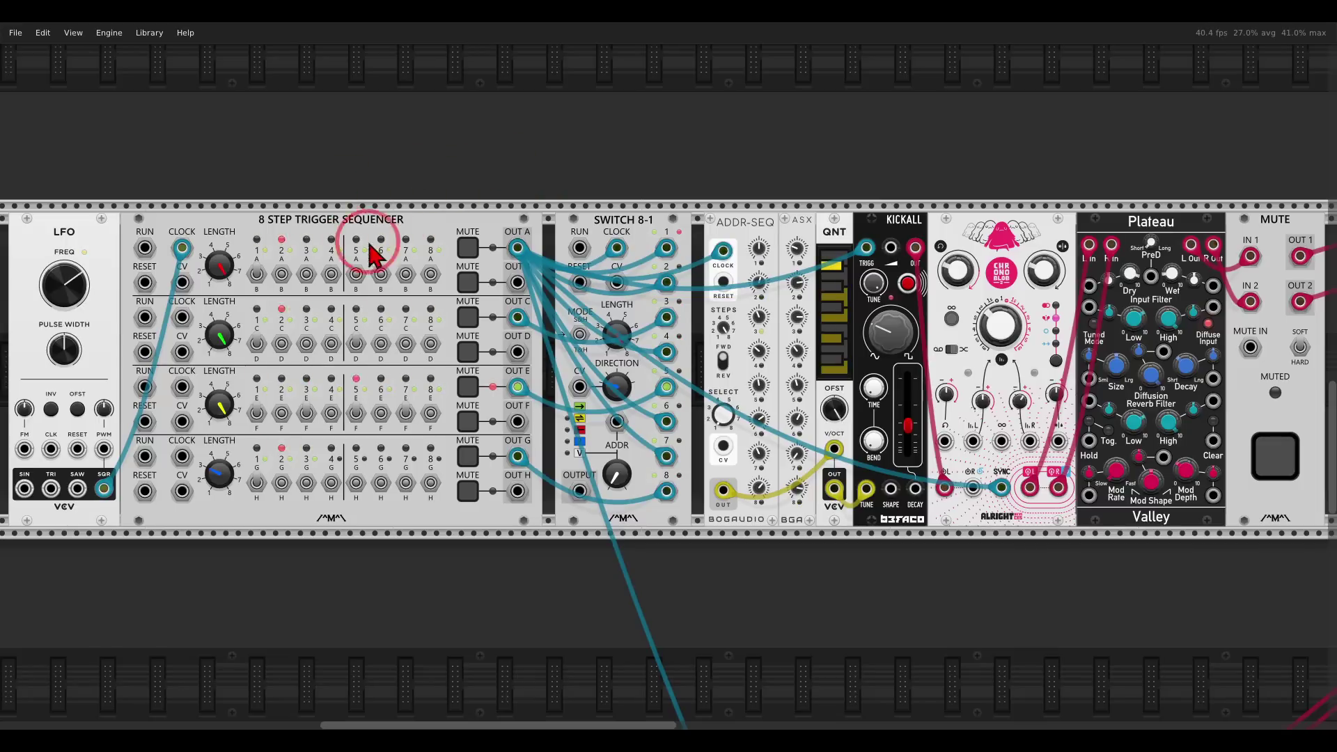
# - Lower the LFO to about 12.7 Hz and trigger the Kickall from sequencer output C
pyautogui.moveTo(77, 281)
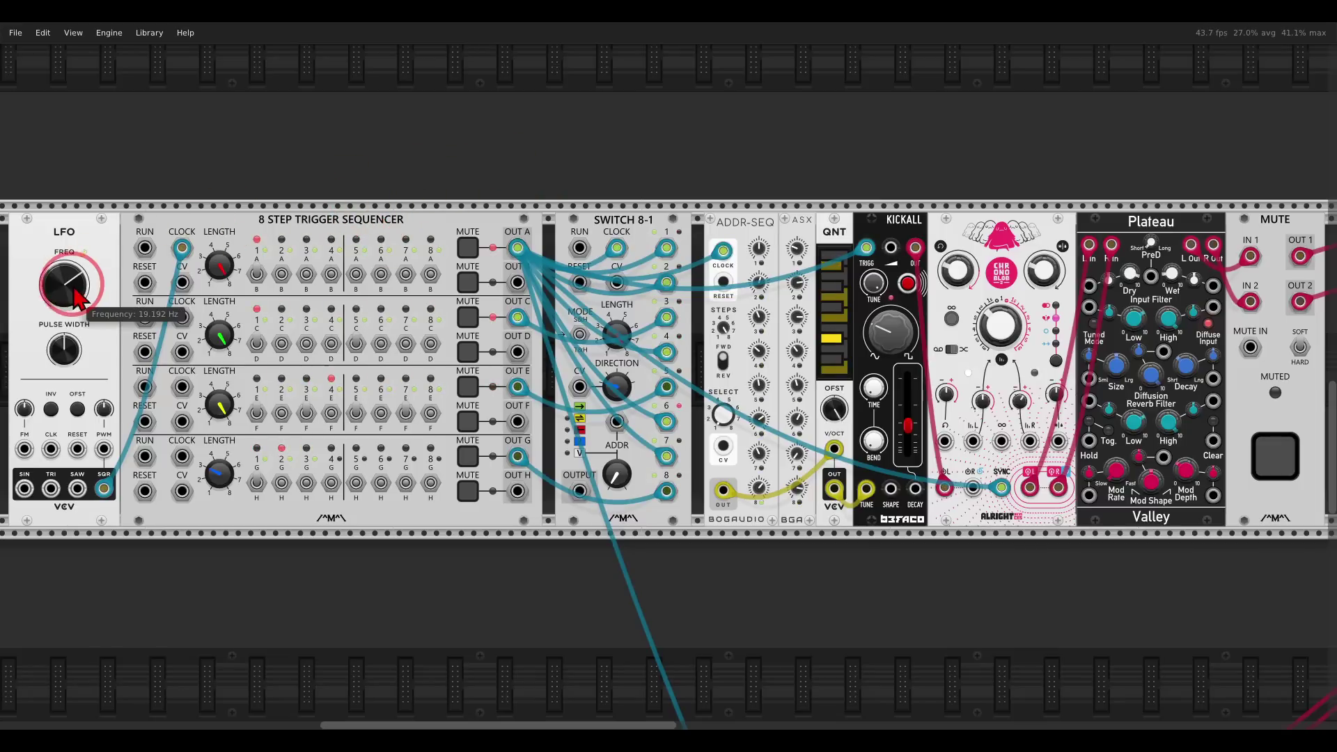
pyautogui.moveTo(73, 294); pyautogui.dragTo(72, 301)
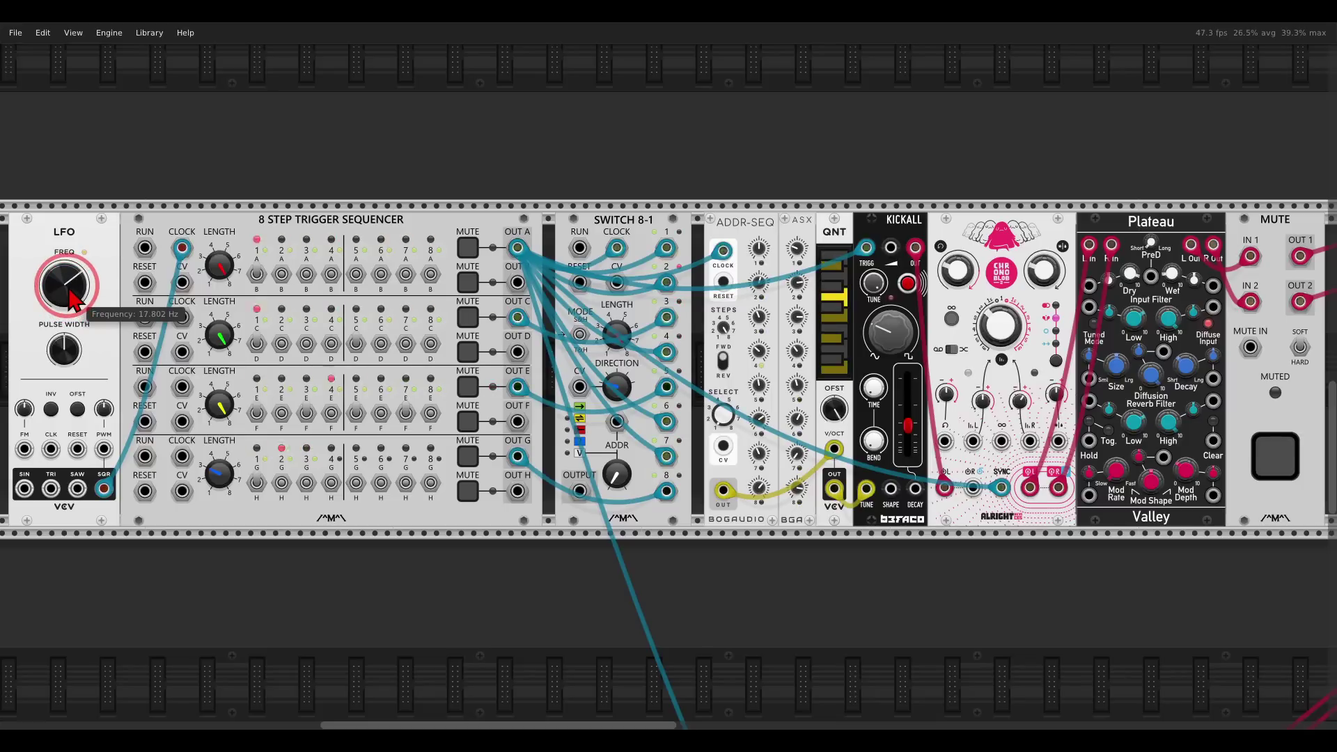
pyautogui.click(249, 335)
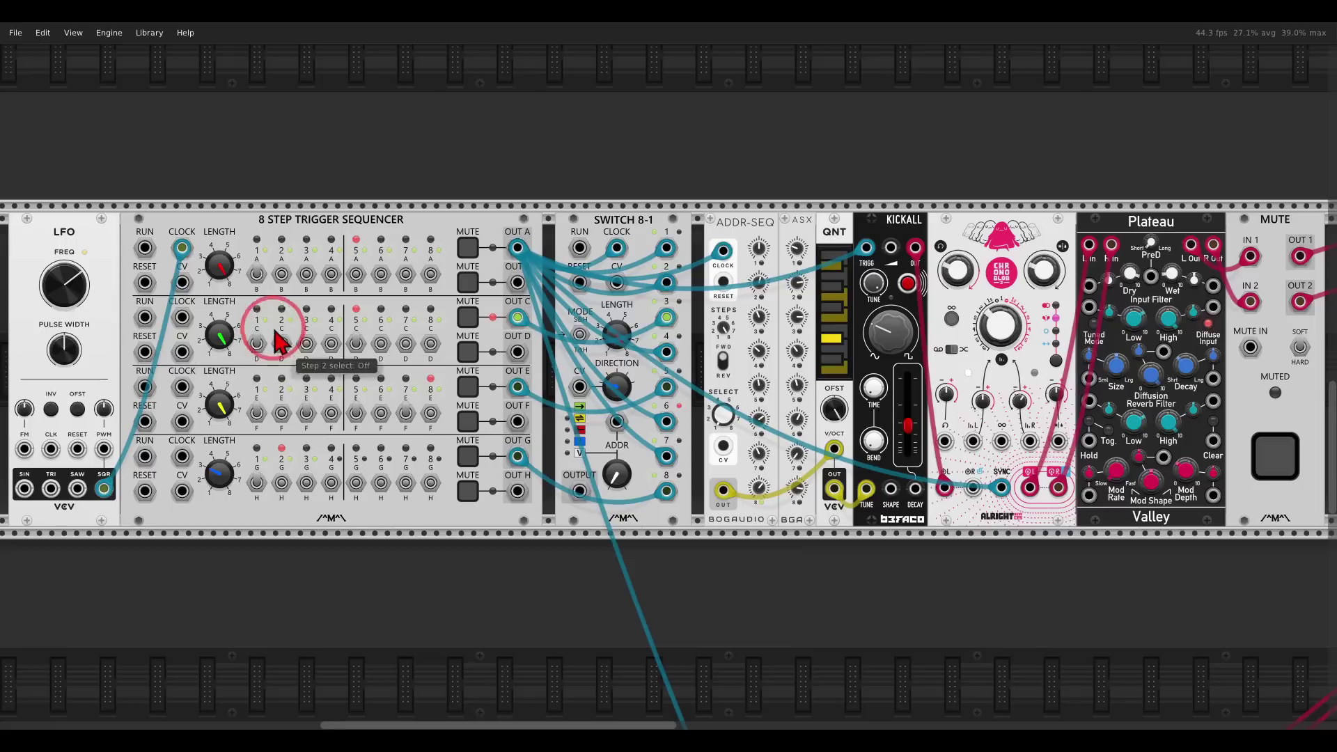
pyautogui.moveTo(273, 326)
pyautogui.mouseDown()
pyautogui.moveTo(246, 335)
pyautogui.moveTo(254, 358)
pyautogui.moveTo(276, 335)
pyautogui.mouseUp()
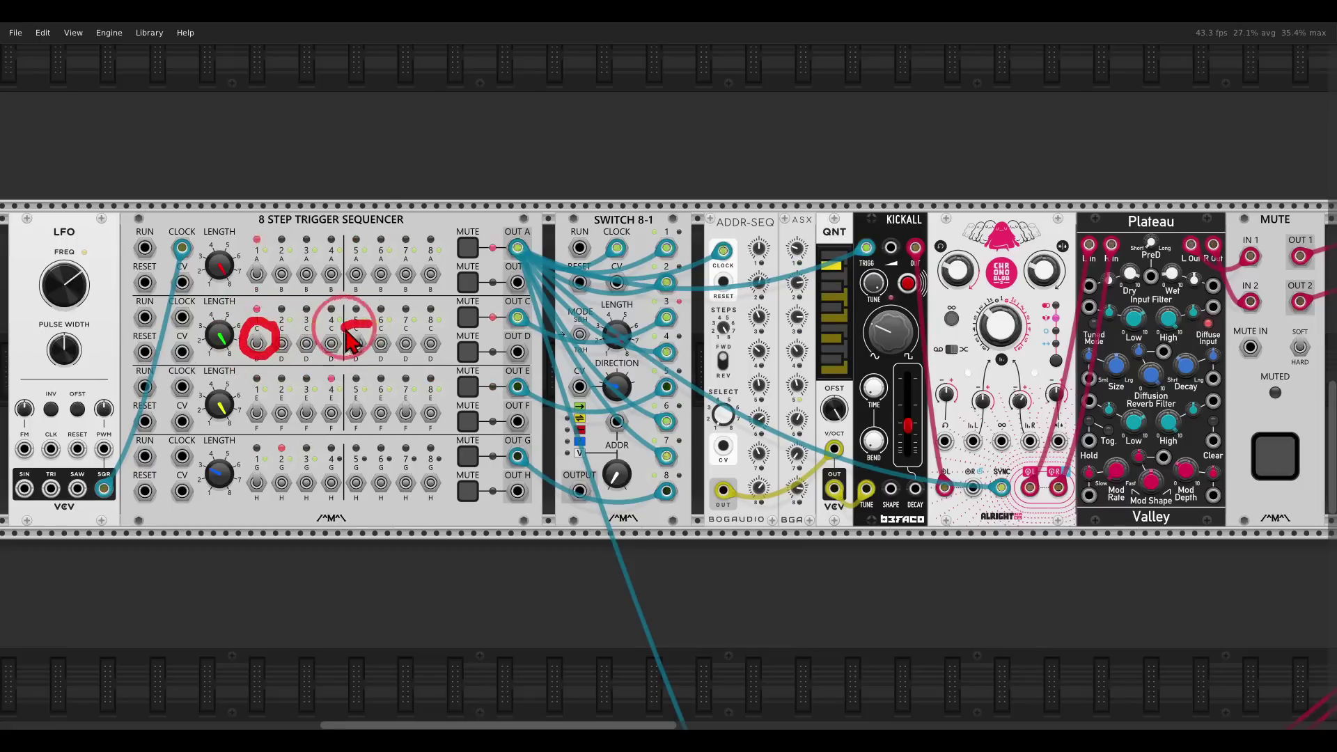
pyautogui.moveTo(517, 248); pyautogui.dragTo(518, 317)
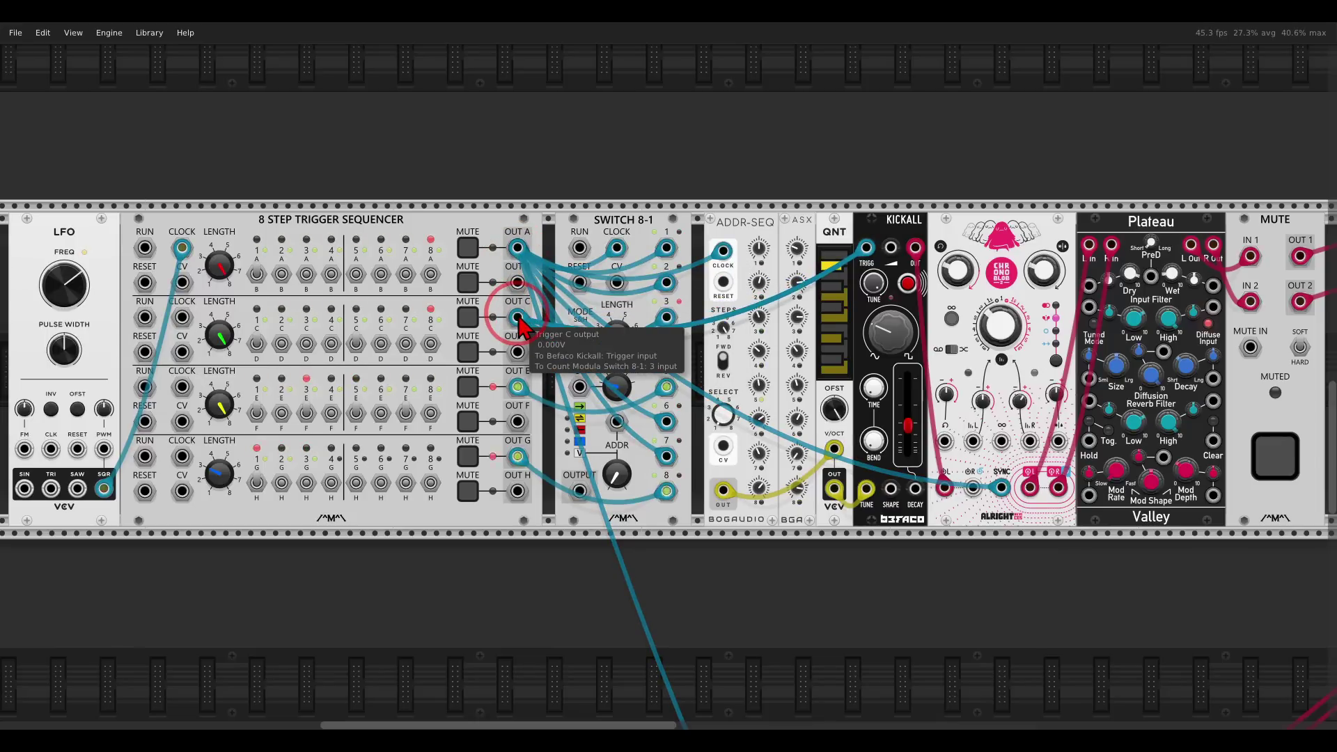
# - Move the Kickall trigger cable to sequencer output E, then to output G
pyautogui.moveTo(422, 394)
pyautogui.mouseDown()
pyautogui.moveTo(284, 372)
pyautogui.moveTo(240, 425)
pyautogui.moveTo(427, 439)
pyautogui.moveTo(418, 401)
pyautogui.mouseUp()
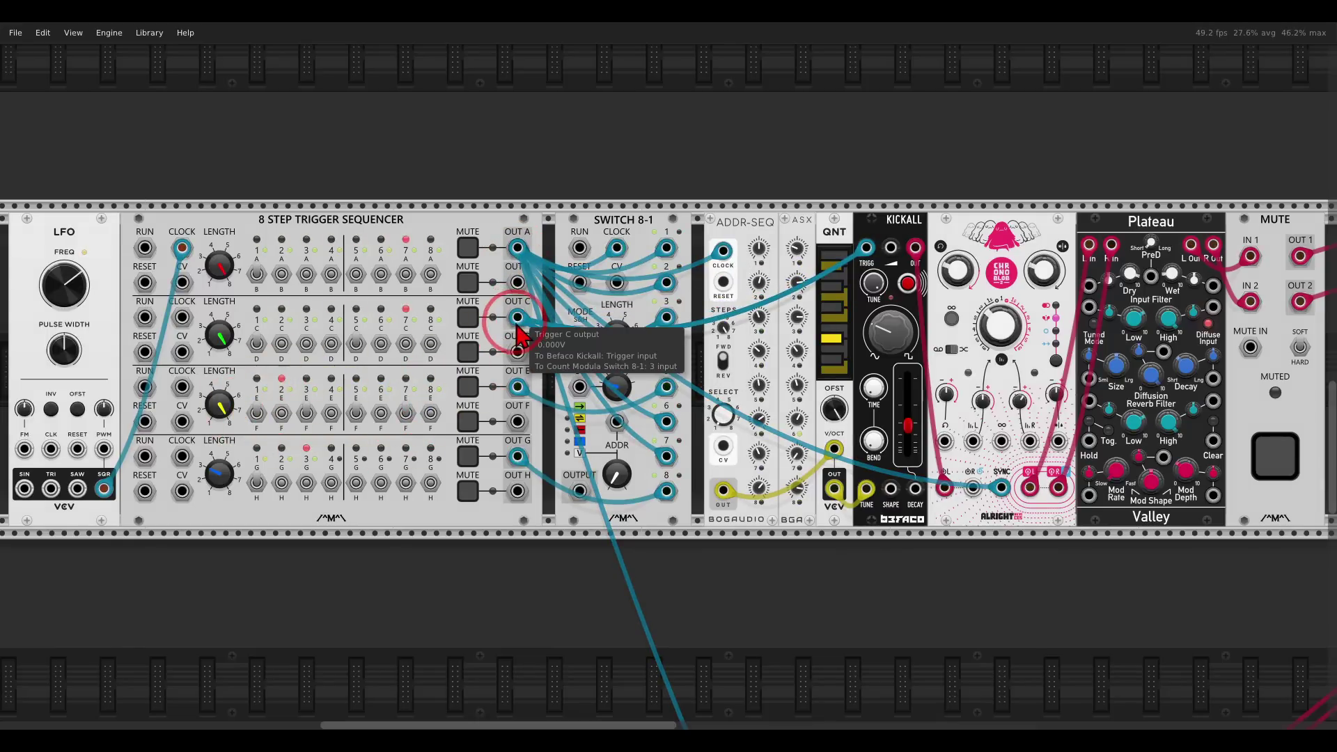
pyautogui.click(521, 397)
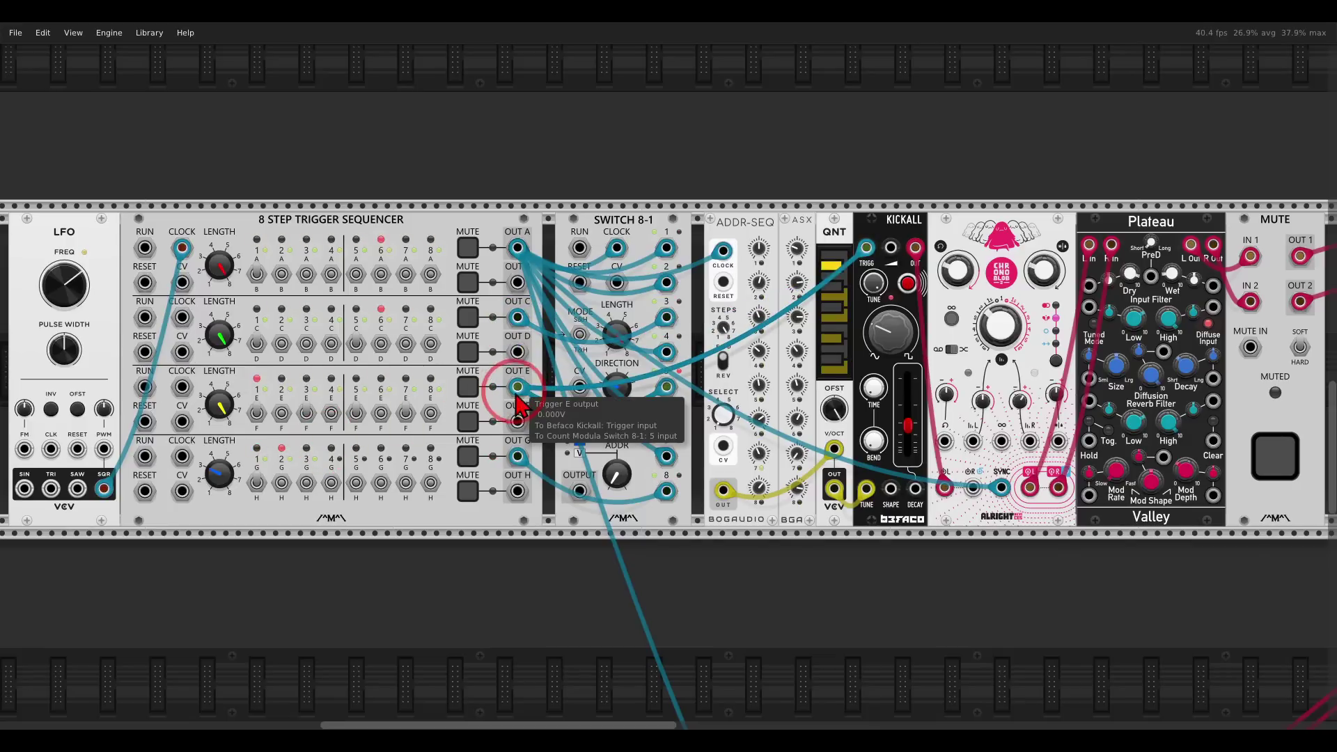
pyautogui.moveTo(516, 391); pyautogui.dragTo(516, 456)
pyautogui.moveTo(314, 449)
pyautogui.mouseDown()
pyautogui.moveTo(233, 507)
pyautogui.moveTo(331, 507)
pyautogui.moveTo(321, 446)
pyautogui.mouseUp()
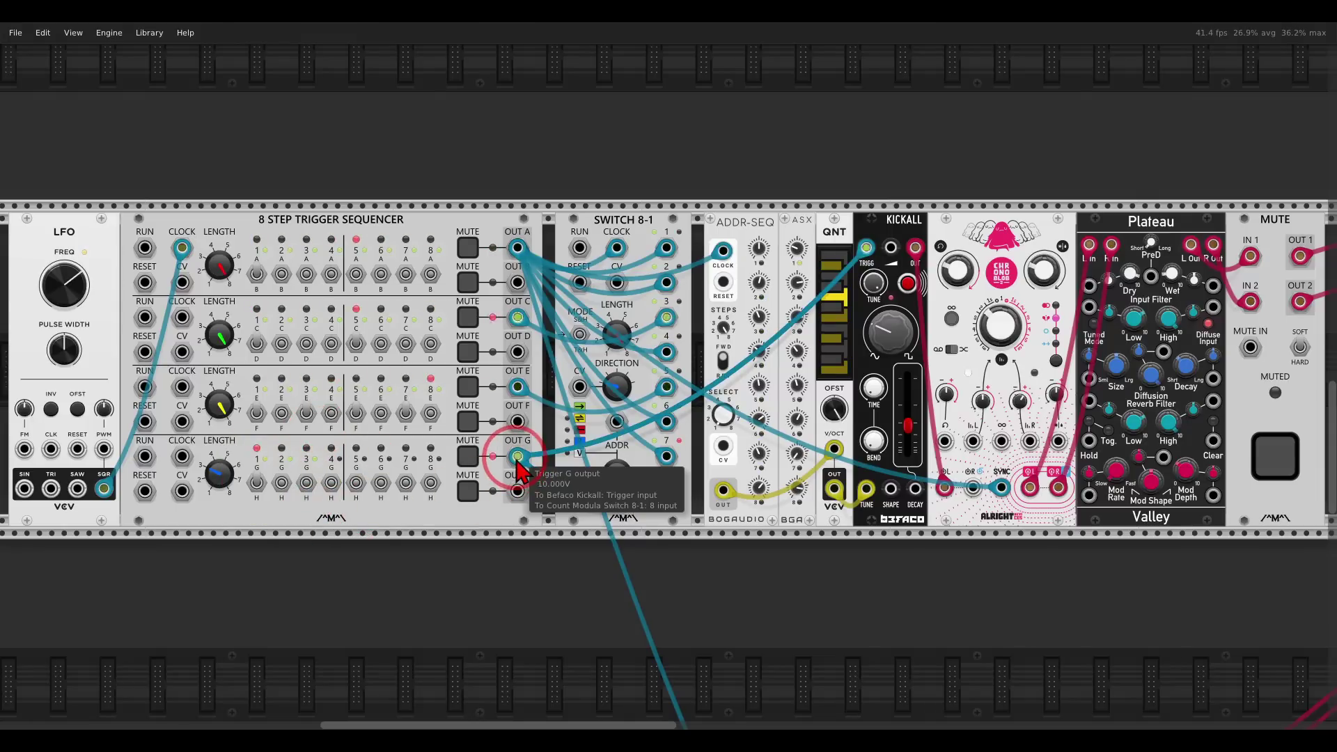
pyautogui.moveTo(516, 460); pyautogui.dragTo(579, 492)
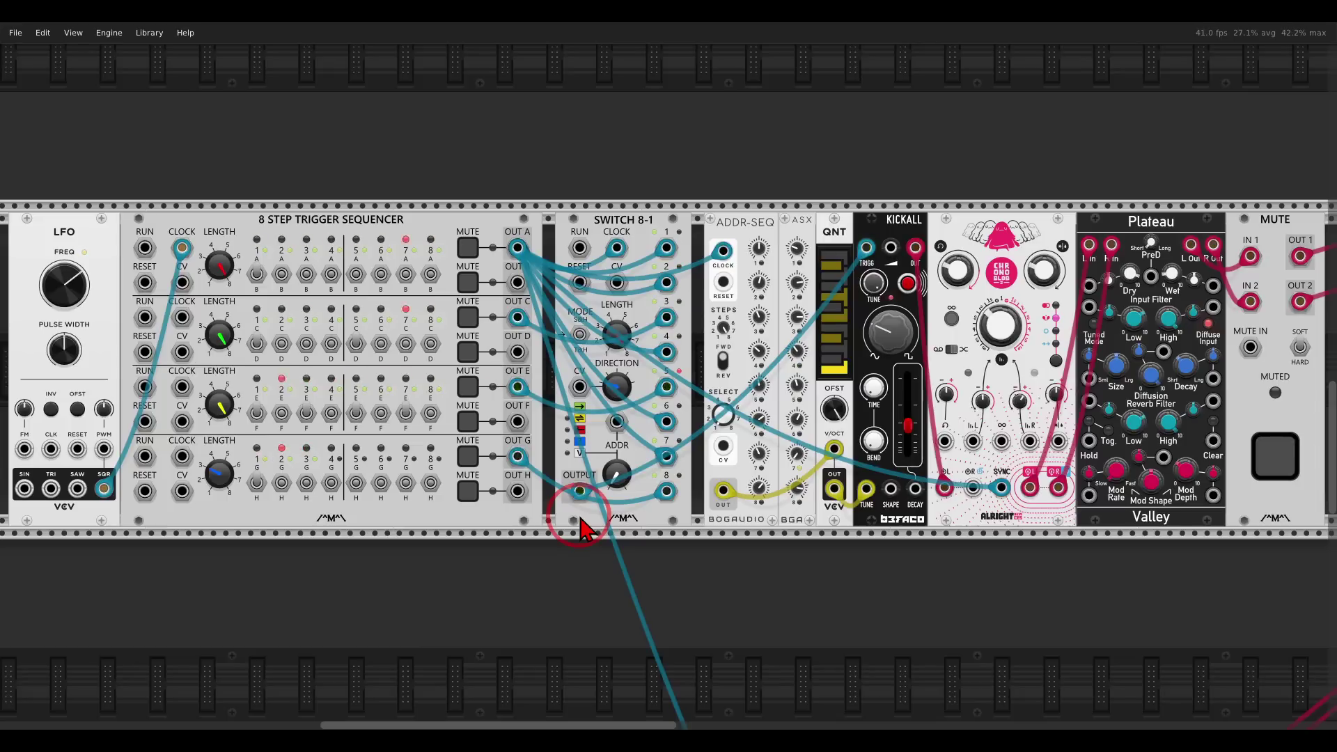
# - Point out the Switch 8-1 module, then bring up the reference module images
pyautogui.moveTo(661, 202)
pyautogui.mouseDown()
pyautogui.moveTo(576, 220)
pyautogui.moveTo(592, 252)
pyautogui.moveTo(642, 254)
pyautogui.moveTo(661, 207)
pyautogui.mouseUp()
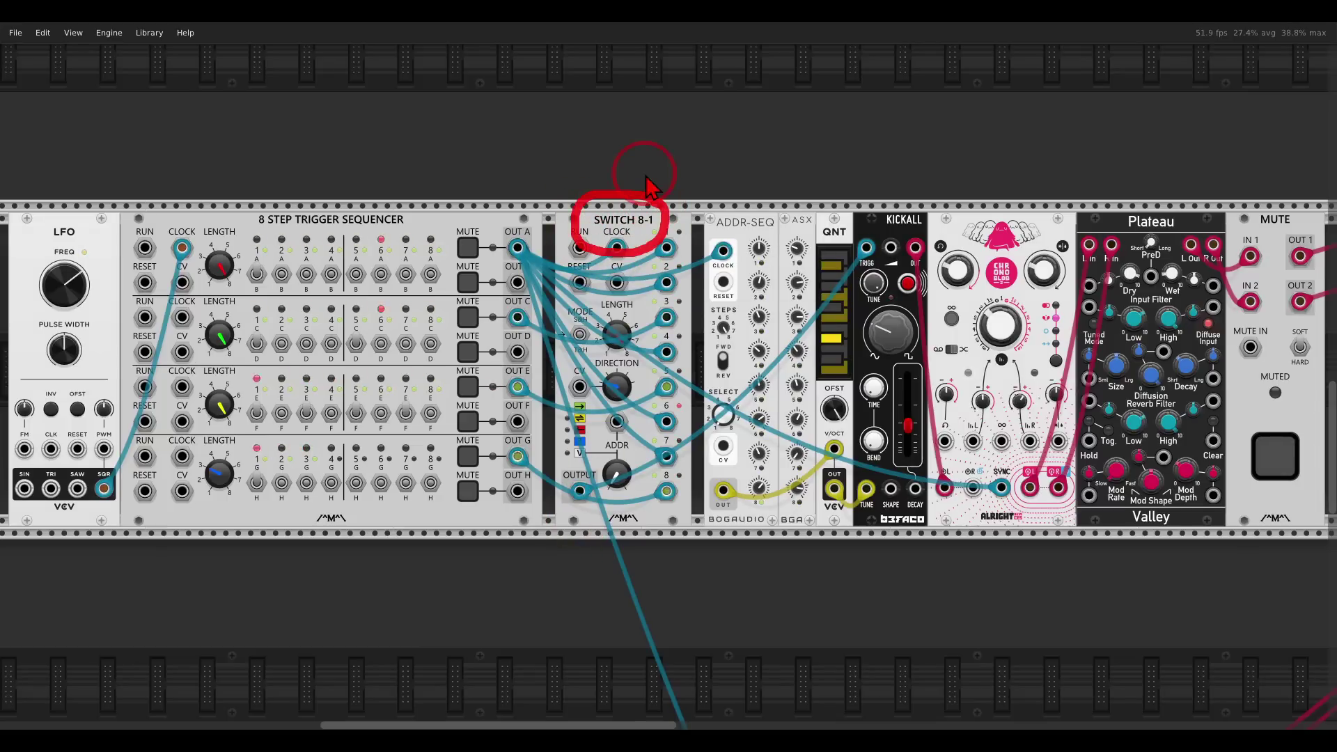
pyautogui.press('Escape')
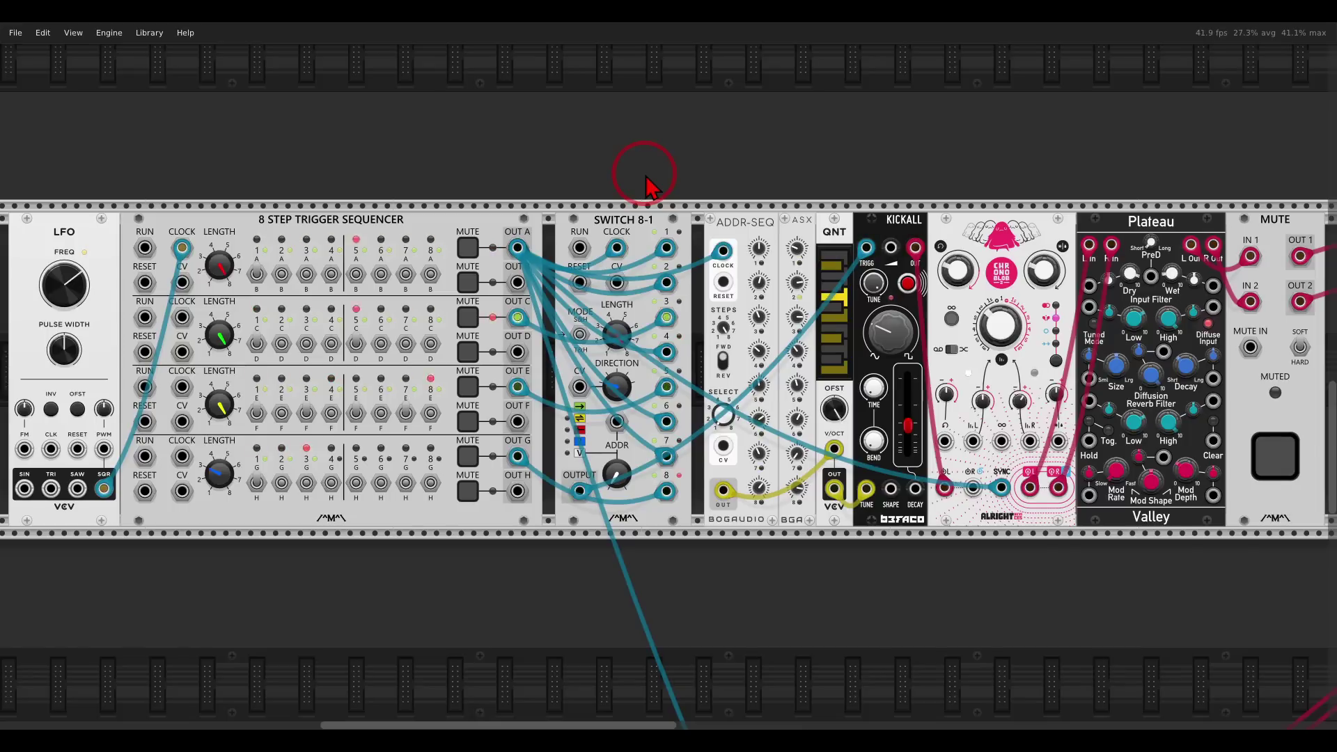
pyautogui.click(1121, 739)
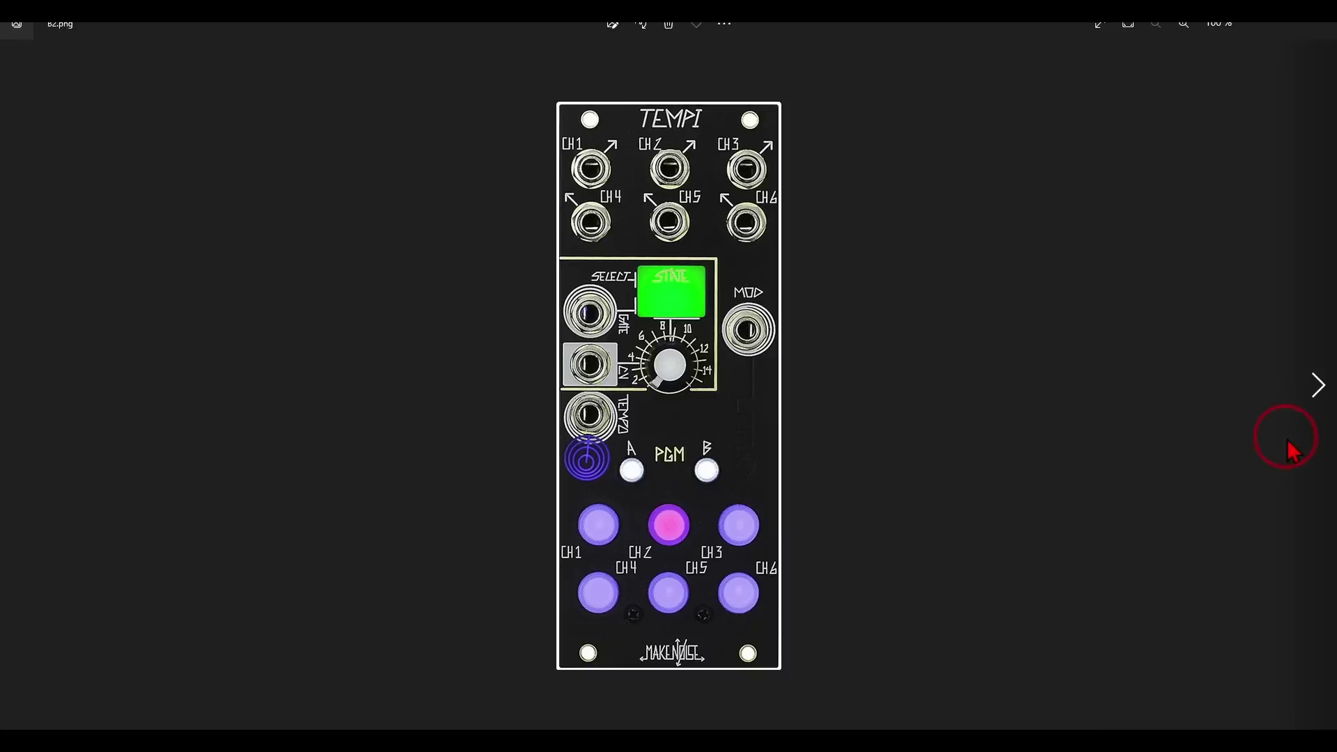
# - Page through the Boss Bow Two and A151 Seq.Switch panels, then return to VCV Rack
pyautogui.click(1314, 388)
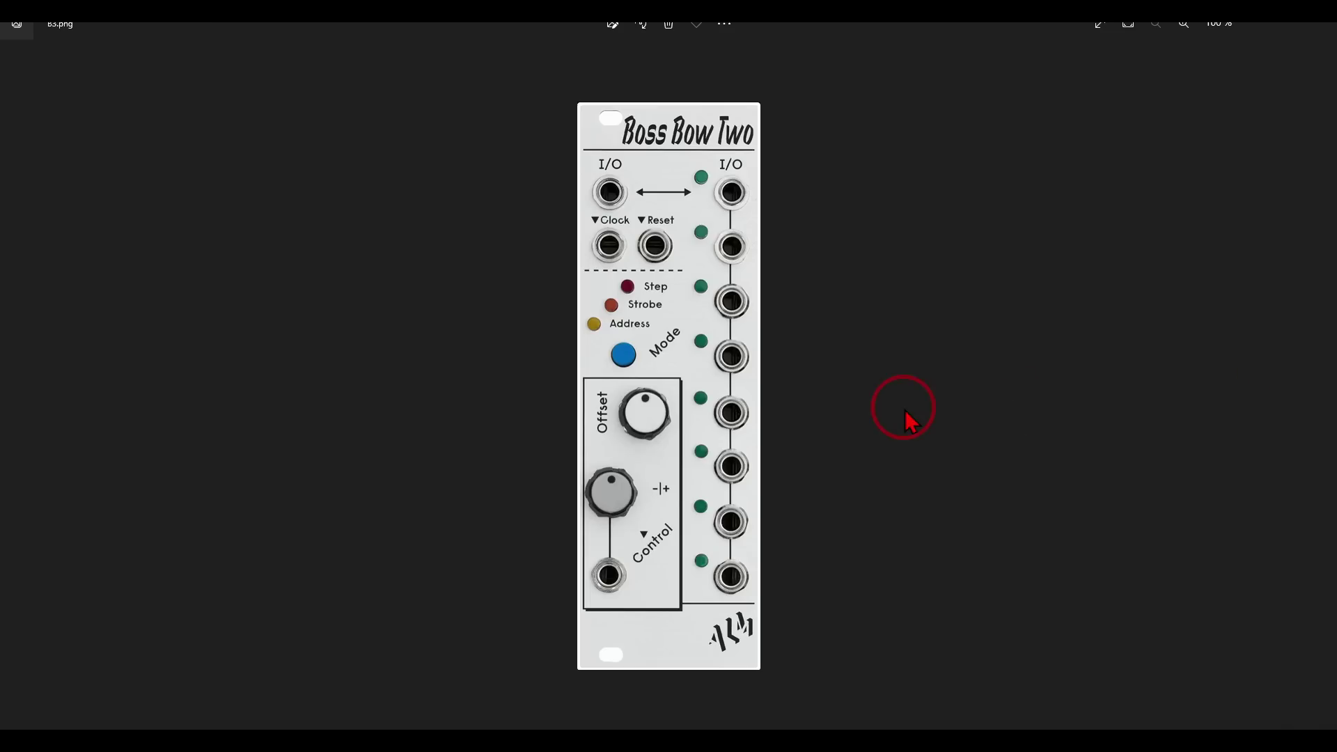
pyautogui.moveTo(672, 278)
pyautogui.mouseDown()
pyautogui.moveTo(626, 271)
pyautogui.moveTo(570, 307)
pyautogui.moveTo(630, 367)
pyautogui.moveTo(692, 311)
pyautogui.moveTo(670, 280)
pyautogui.mouseUp()
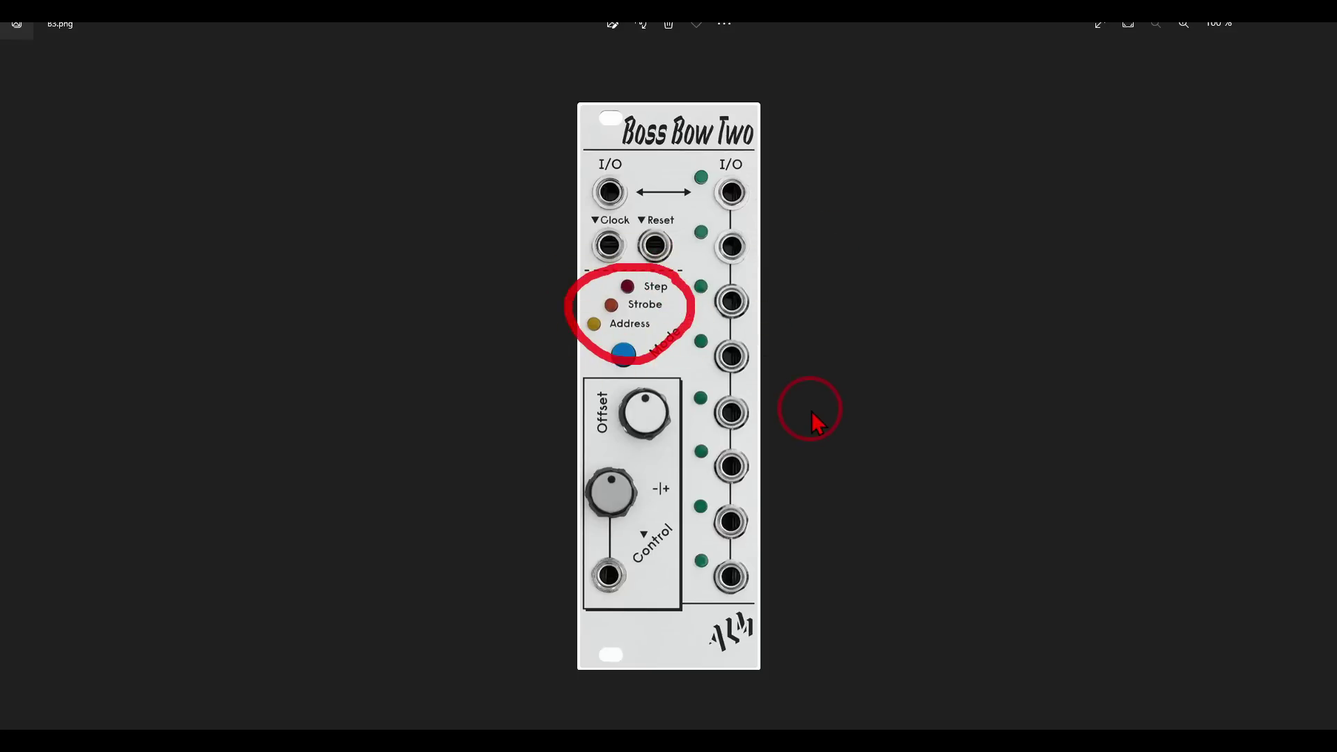
pyautogui.click(1313, 400)
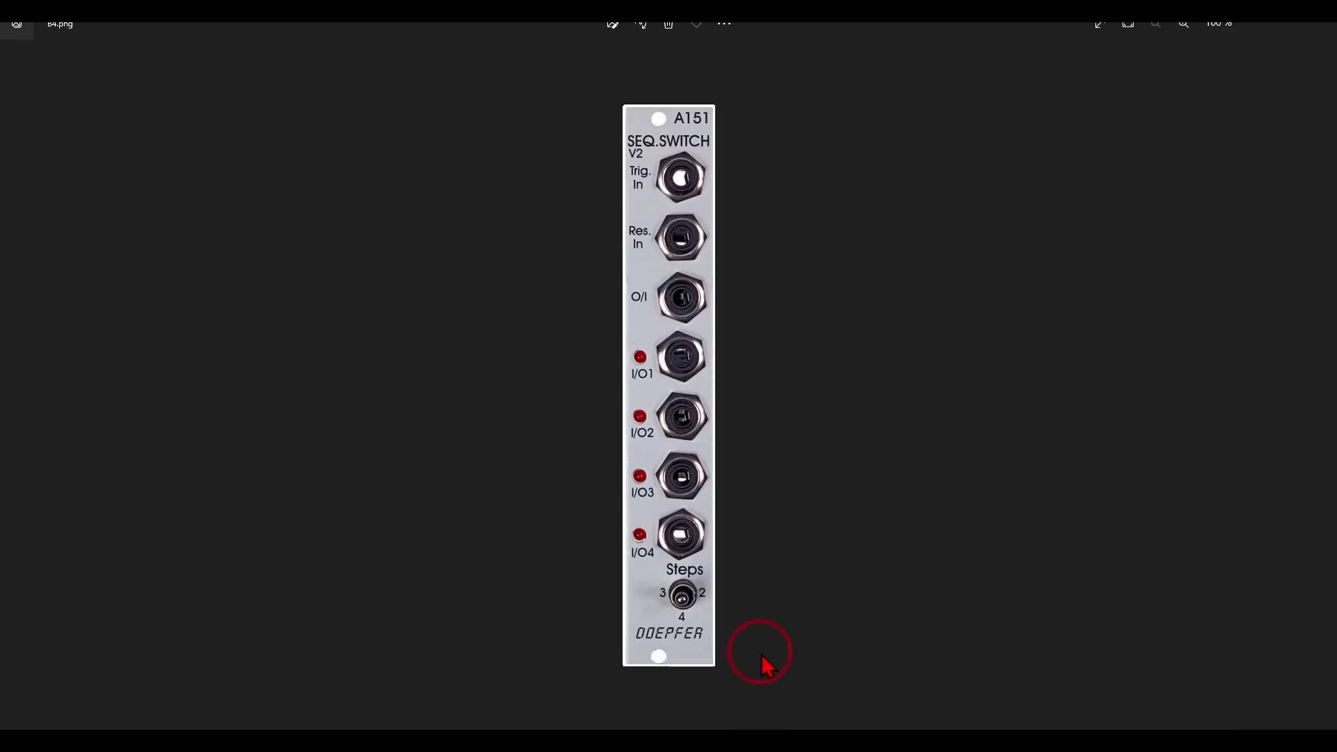
pyautogui.click(712, 743)
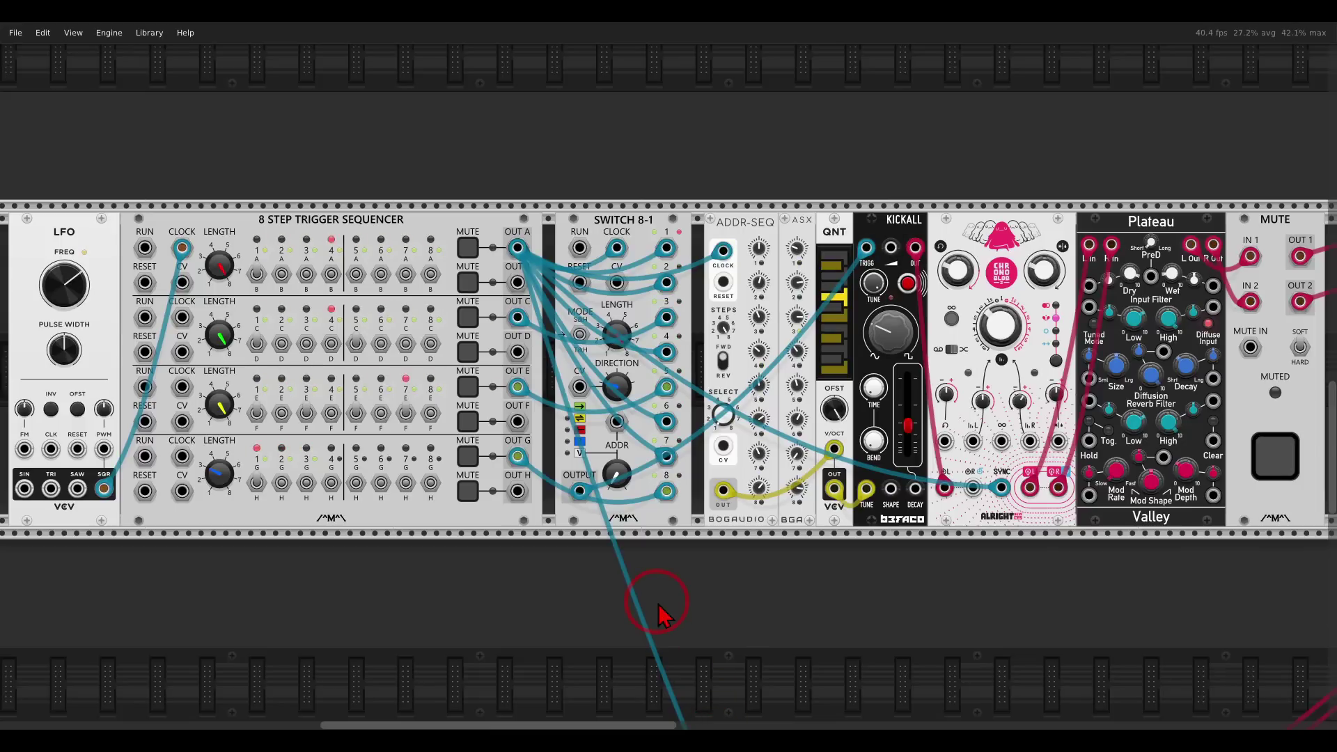
# - Mark the 8 Step Trigger Sequencer, toggle the output mute, and bring the MUXLICER row into view
pyautogui.moveTo(397, 178)
pyautogui.mouseDown()
pyautogui.moveTo(225, 202)
pyautogui.moveTo(268, 280)
pyautogui.moveTo(416, 259)
pyautogui.moveTo(421, 195)
pyautogui.mouseUp()
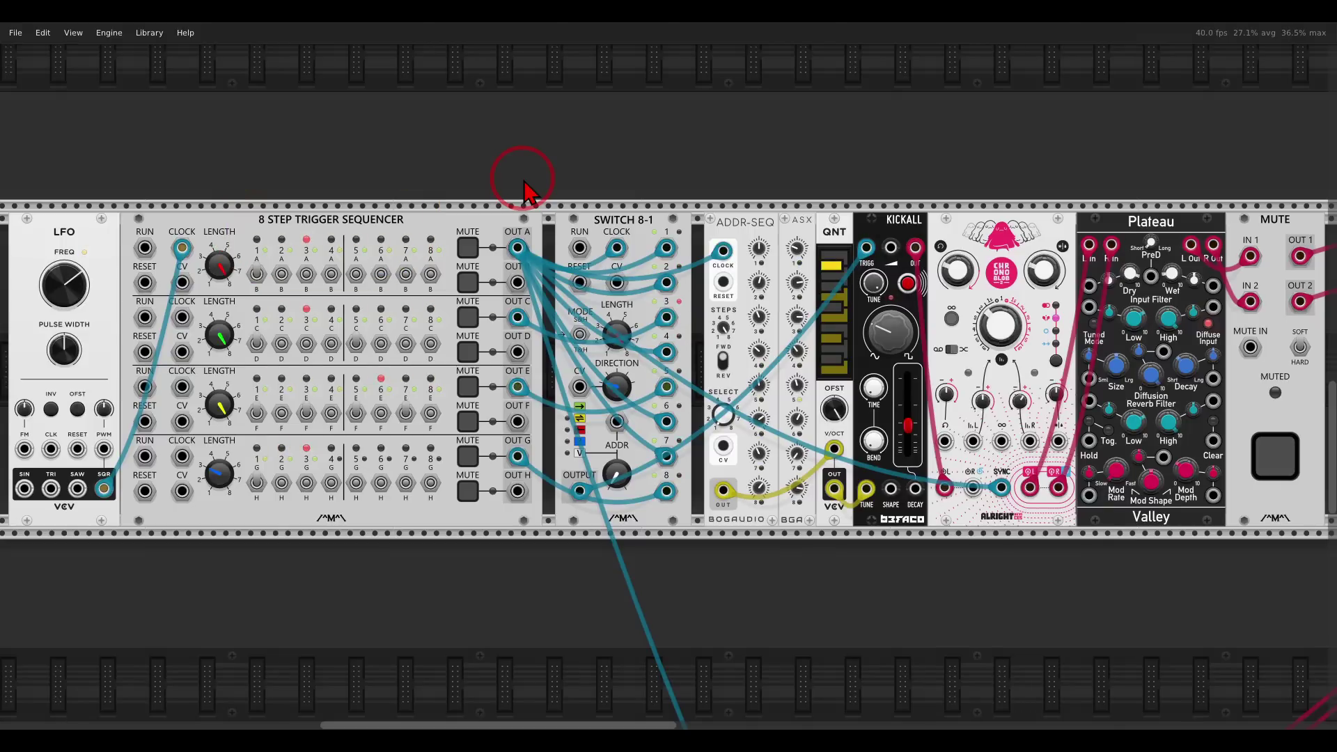
pyautogui.click(1257, 463)
pyautogui.scroll(-10, 812, 373)
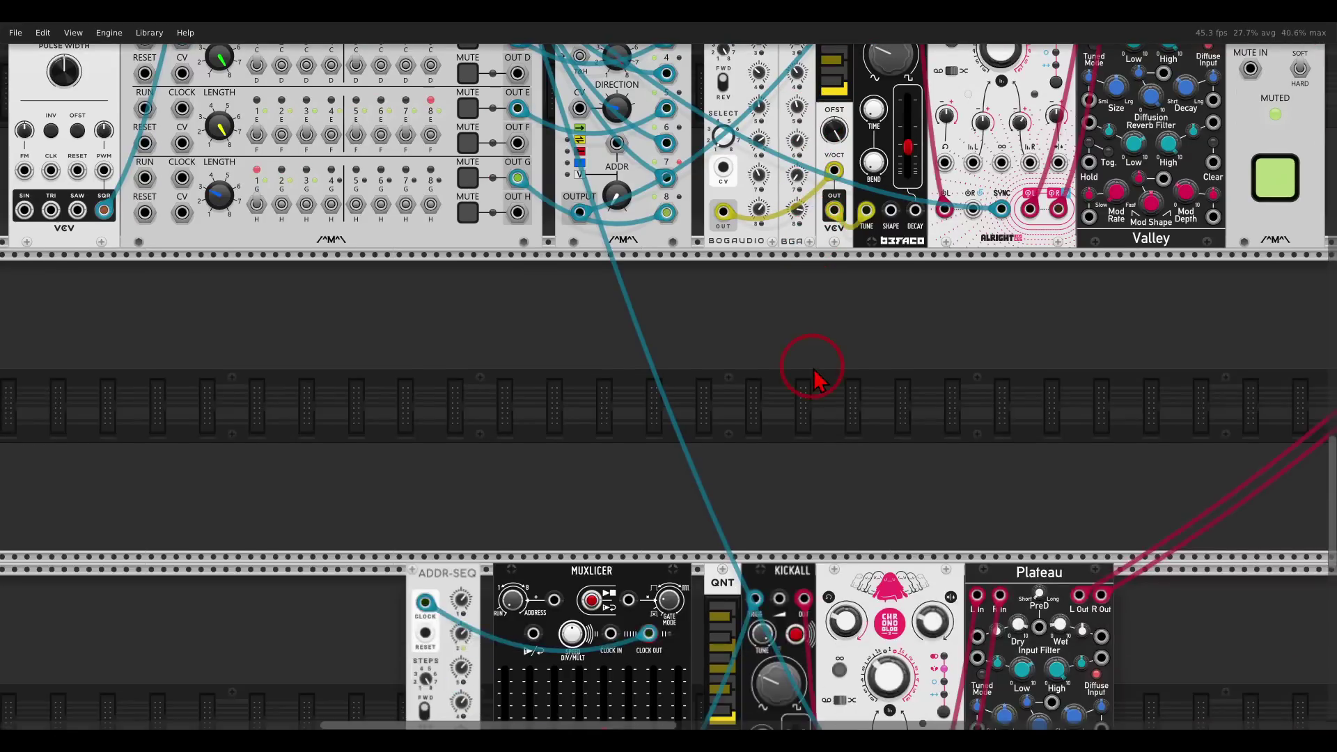
pyautogui.scroll(3, 821, 381)
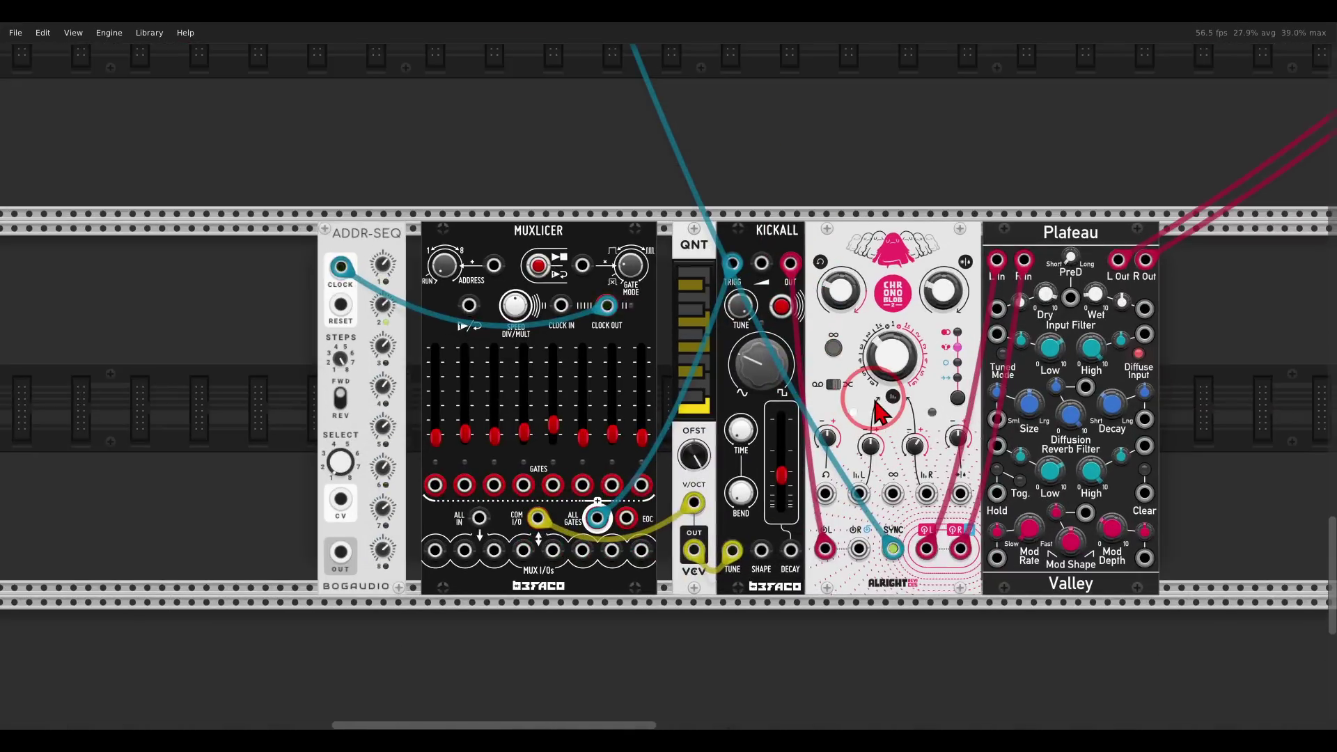
pyautogui.moveTo(876, 411); pyautogui.dragTo(853, 400)
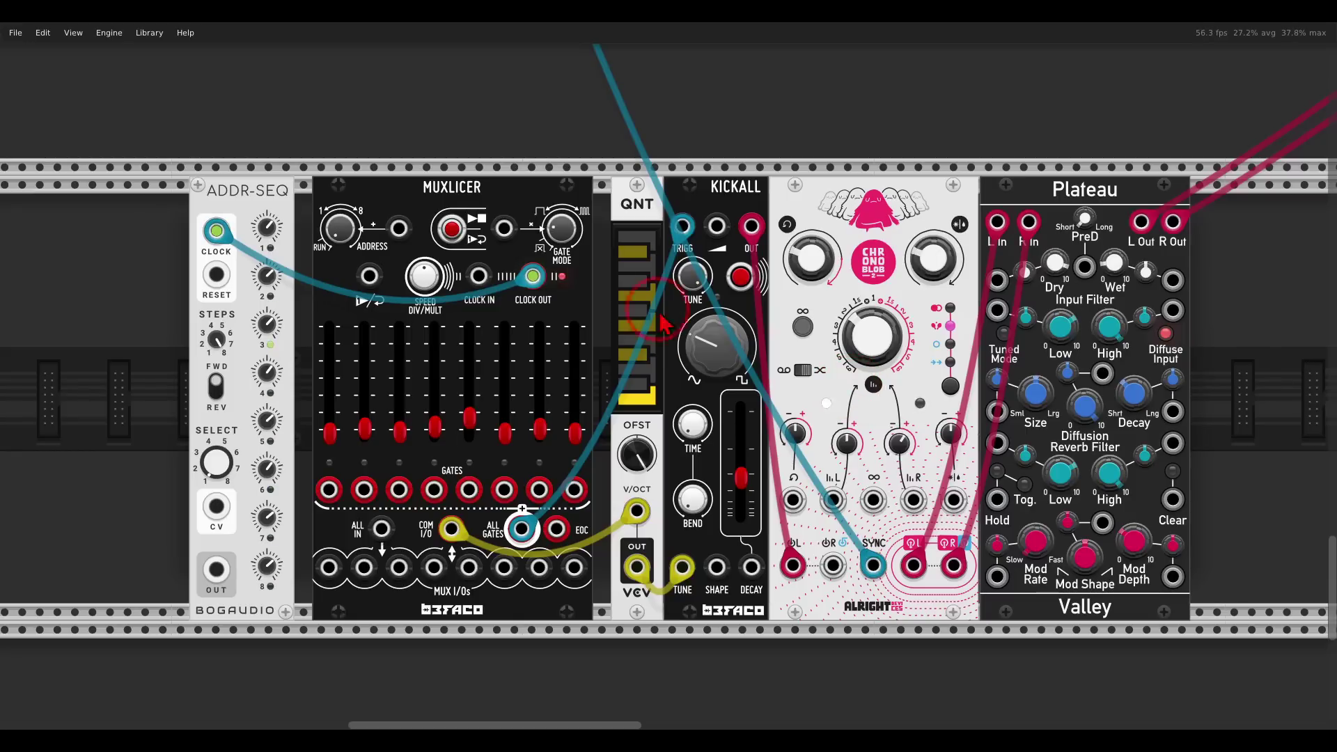
# - Start the MUXLICER playing and set its gate mode to 3 gates per step
pyautogui.click(468, 219)
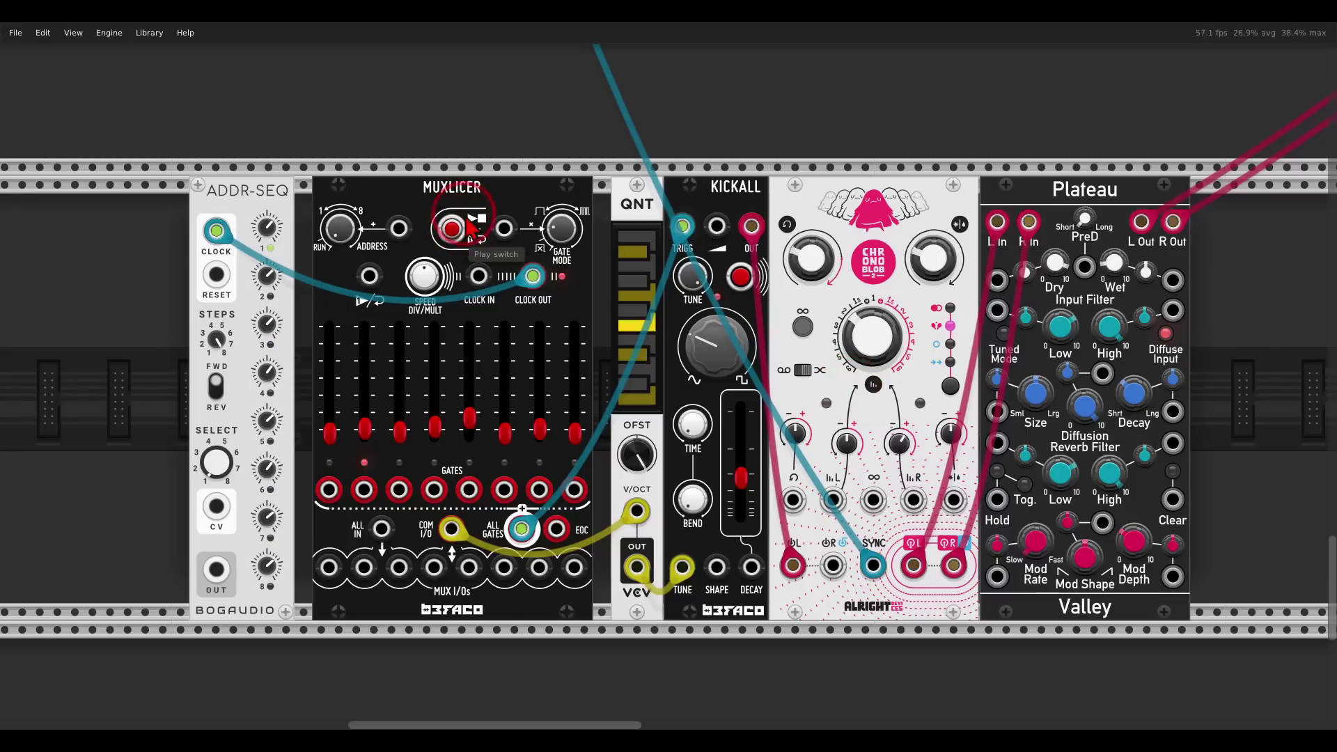
pyautogui.click(468, 314)
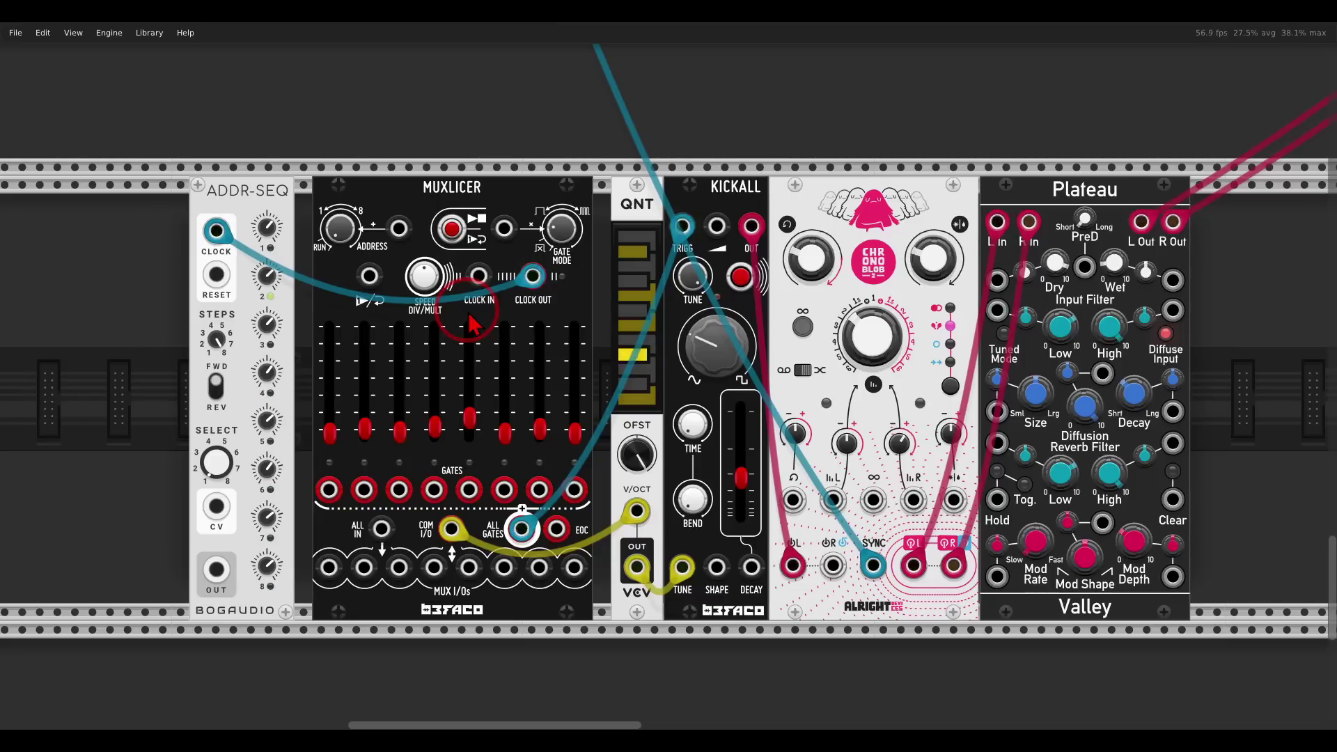
pyautogui.click(563, 227)
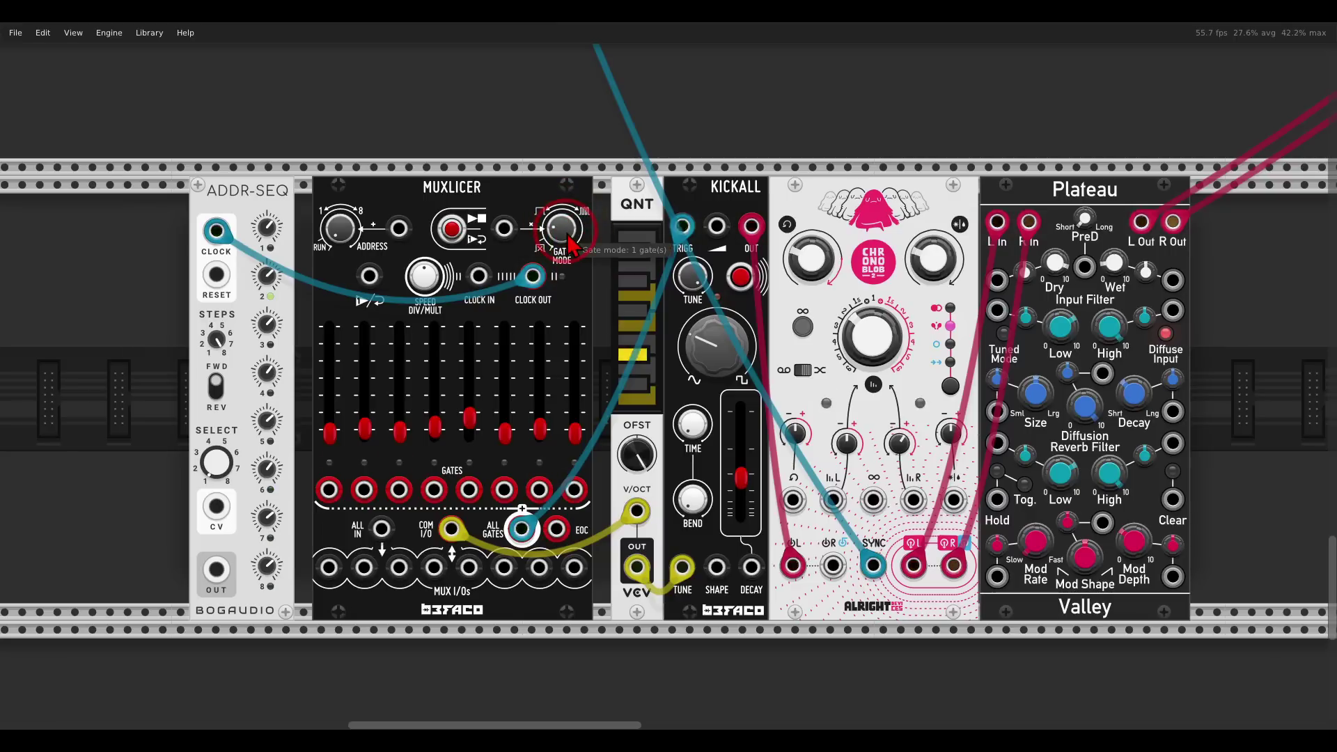
pyautogui.moveTo(570, 245); pyautogui.dragTo(567, 204)
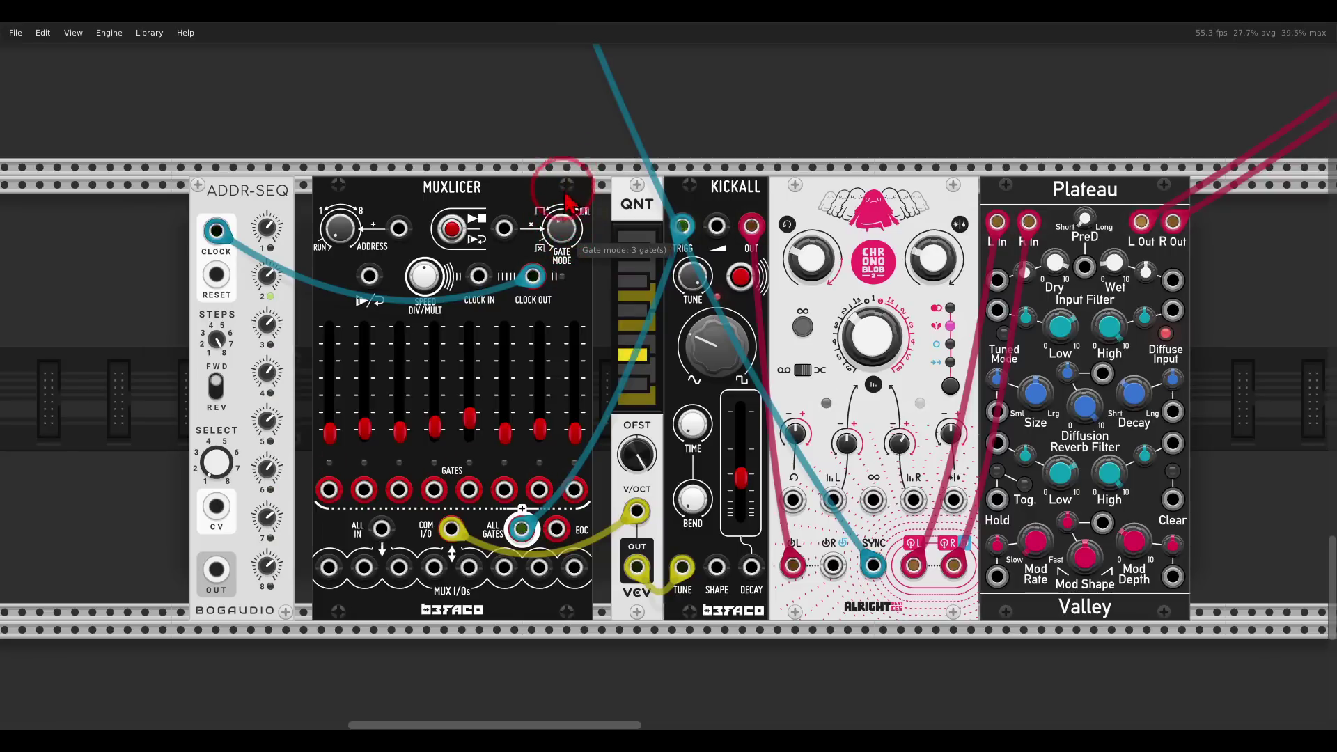
pyautogui.click(1092, 271)
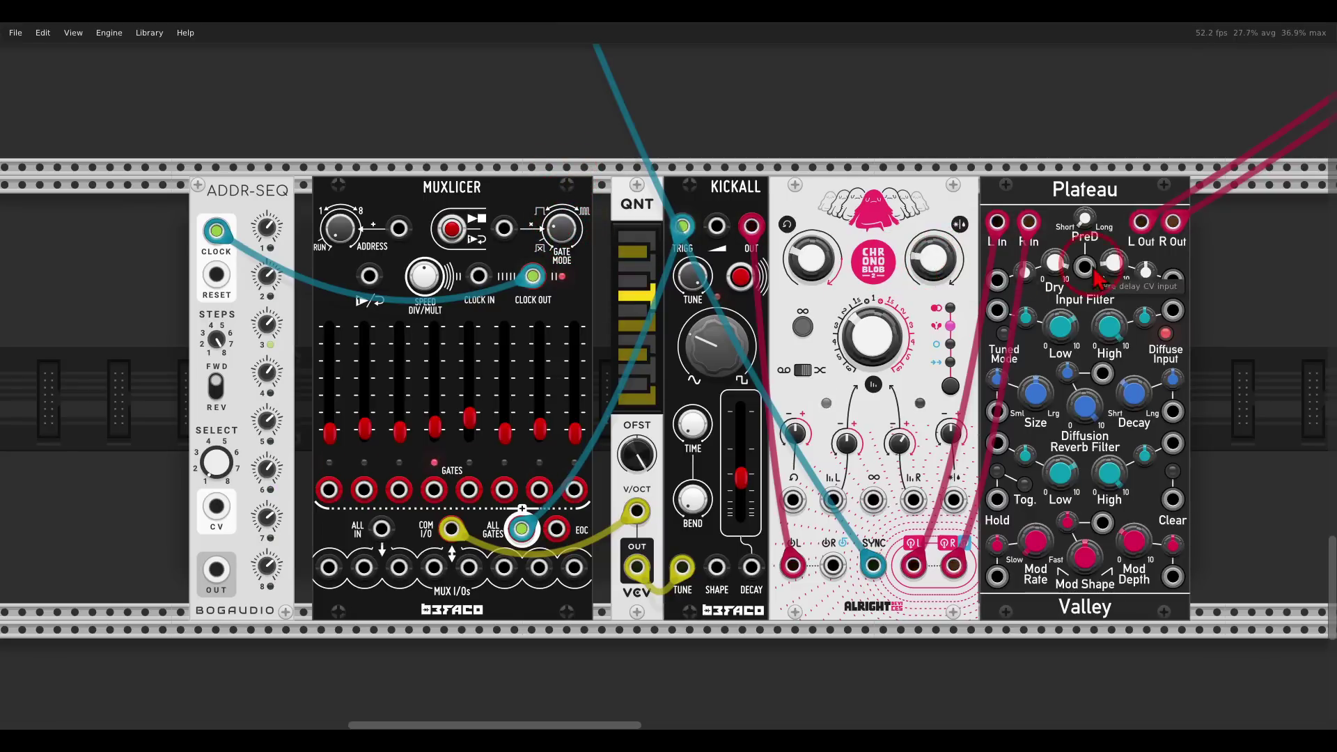
pyautogui.click(566, 228)
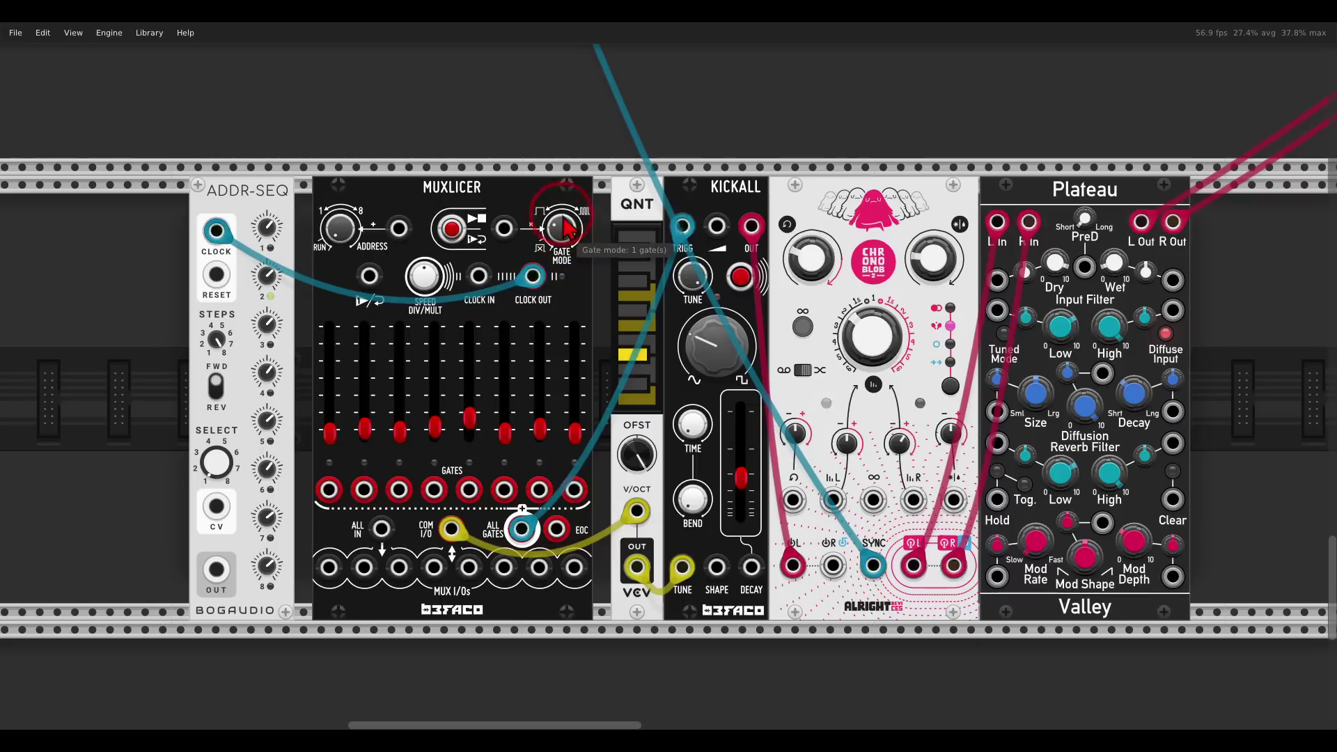
pyautogui.moveTo(565, 228)
pyautogui.mouseDown()
pyautogui.moveTo(565, 216)
pyautogui.moveTo(566, 240)
pyautogui.moveTo(565, 202)
pyautogui.mouseUp()
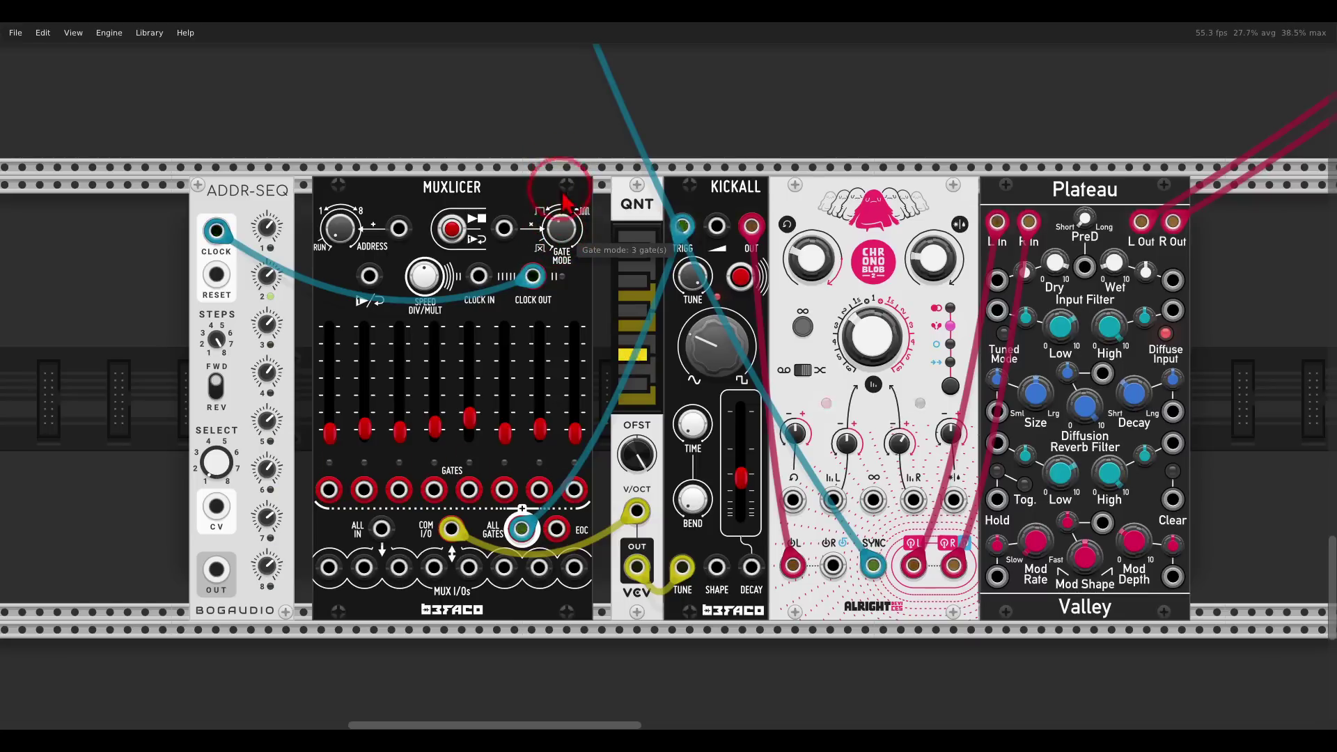
pyautogui.click(573, 376)
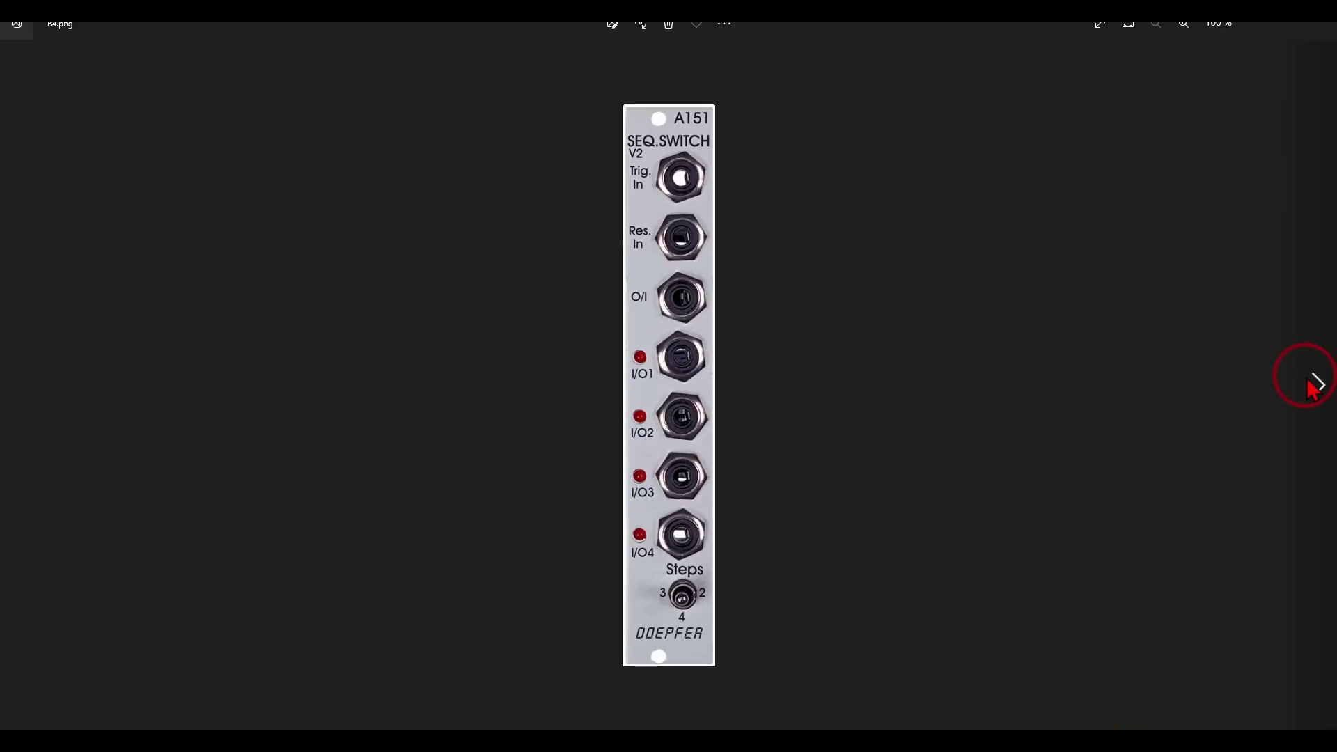
# - Patch the ADDR-SEQ output into the MUXLICER and raise ADDR-SEQ step 5 to about 4.63 V
pyautogui.click(1308, 382)
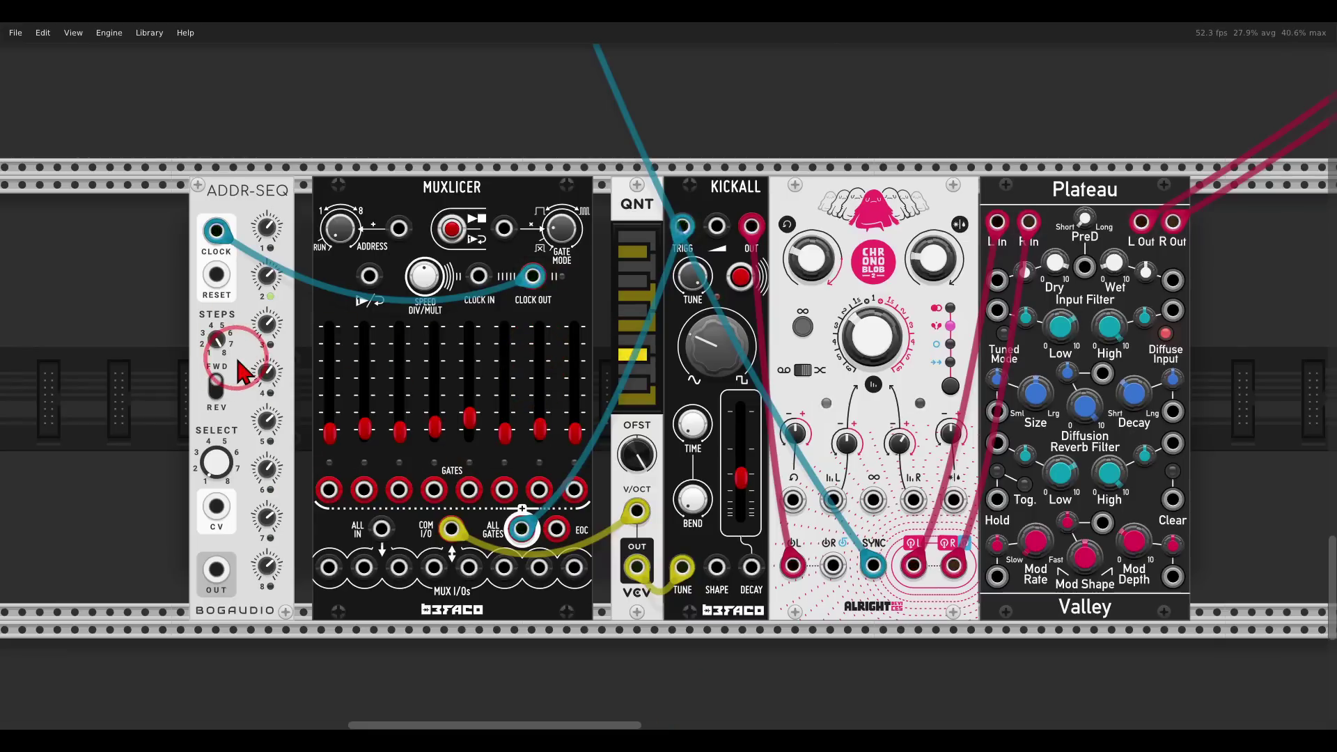
pyautogui.moveTo(218, 574); pyautogui.dragTo(527, 34)
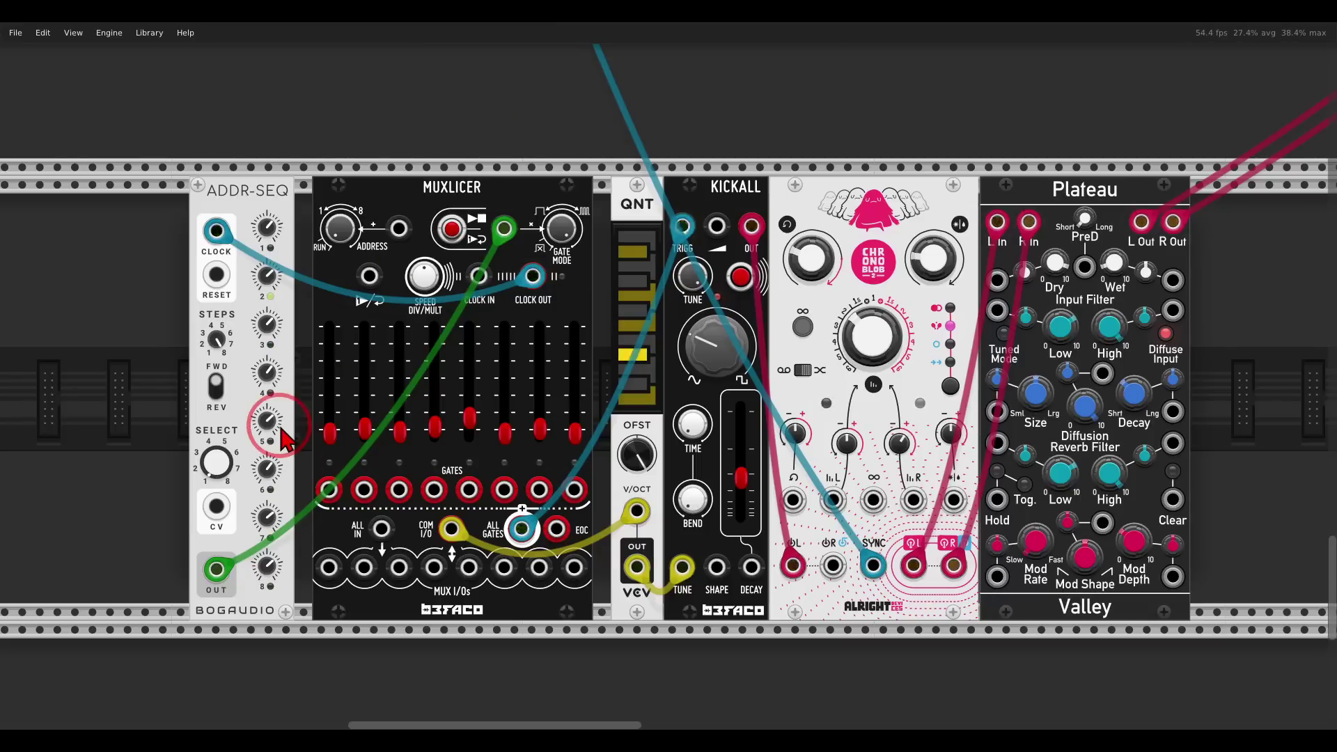
pyautogui.moveTo(273, 420)
pyautogui.mouseDown()
pyautogui.moveTo(275, 431)
pyautogui.moveTo(273, 416)
pyautogui.mouseUp()
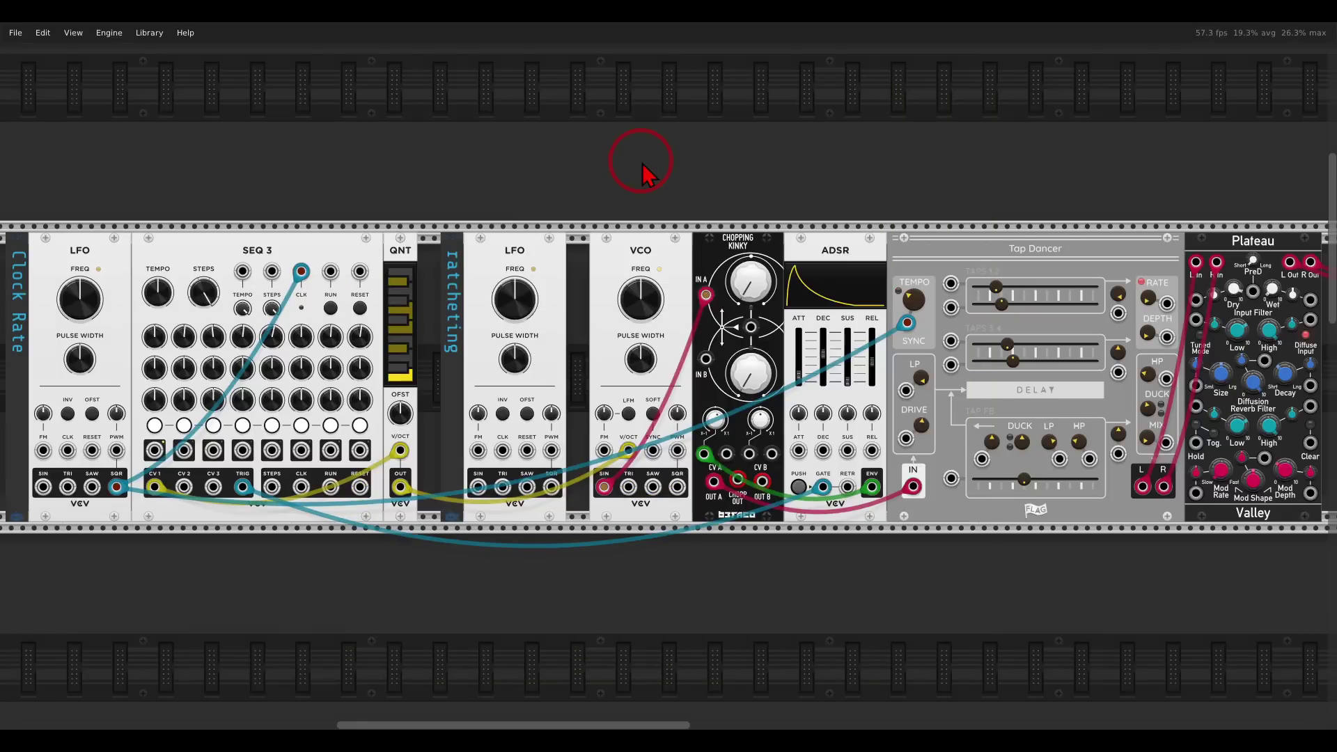
# - Look over the new patch's modules and start SEQ 3 running
pyautogui.moveTo(265, 224)
pyautogui.mouseDown()
pyautogui.moveTo(228, 237)
pyautogui.moveTo(297, 265)
pyautogui.moveTo(279, 230)
pyautogui.moveTo(454, 193)
pyautogui.moveTo(642, 236)
pyautogui.moveTo(603, 244)
pyautogui.mouseUp()
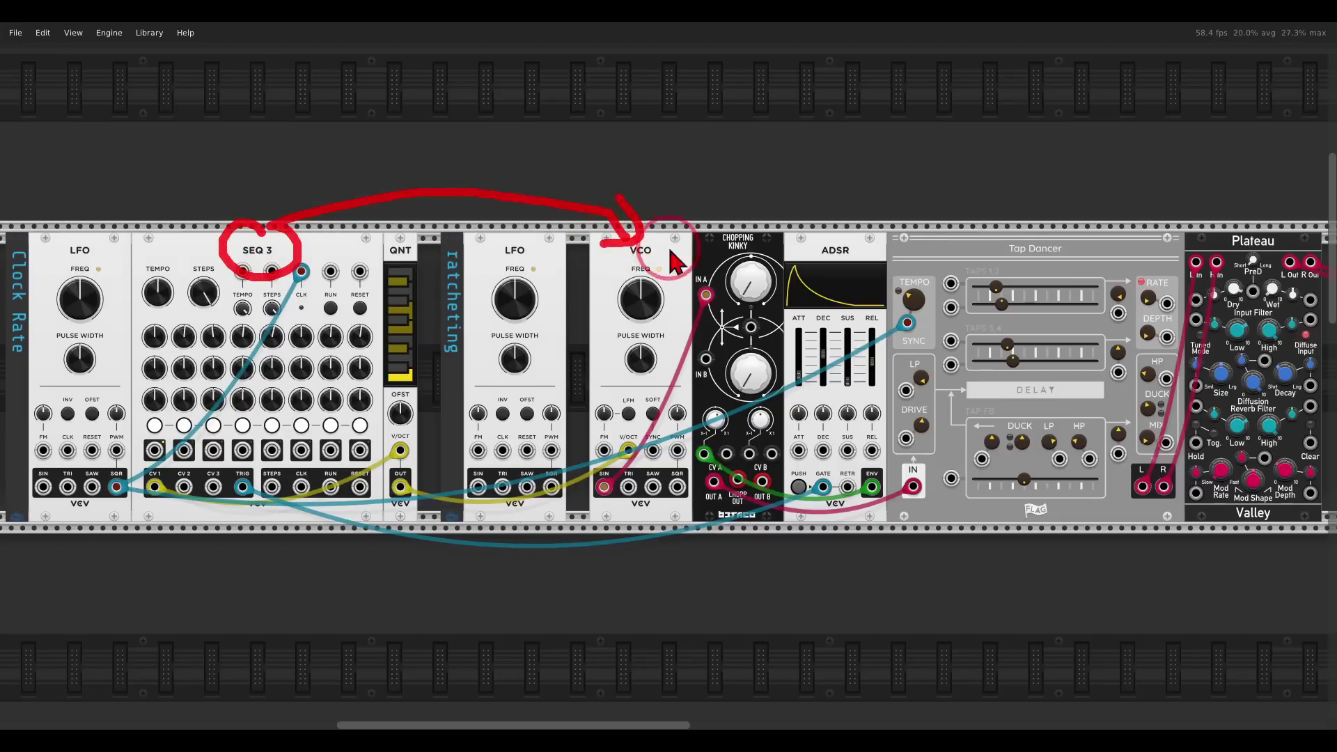
pyautogui.hotkey('shift', 'F9')
pyautogui.moveTo(769, 222)
pyautogui.mouseDown()
pyautogui.moveTo(757, 217)
pyautogui.moveTo(773, 269)
pyautogui.moveTo(764, 232)
pyautogui.mouseUp()
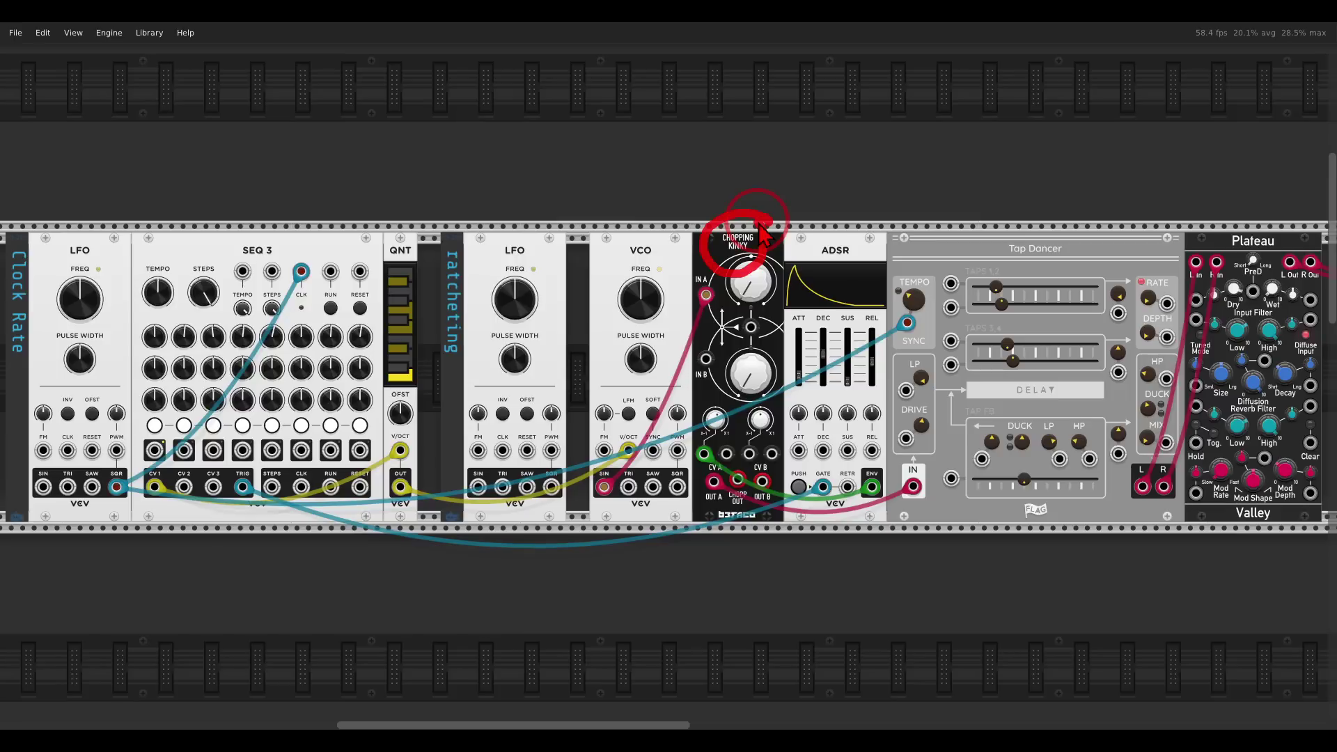
pyautogui.hotkey('shift', 'F9')
pyautogui.moveTo(1220, 218)
pyautogui.mouseDown()
pyautogui.moveTo(1112, 327)
pyautogui.moveTo(1186, 246)
pyautogui.mouseUp()
pyautogui.hotkey('shift', 'F9')
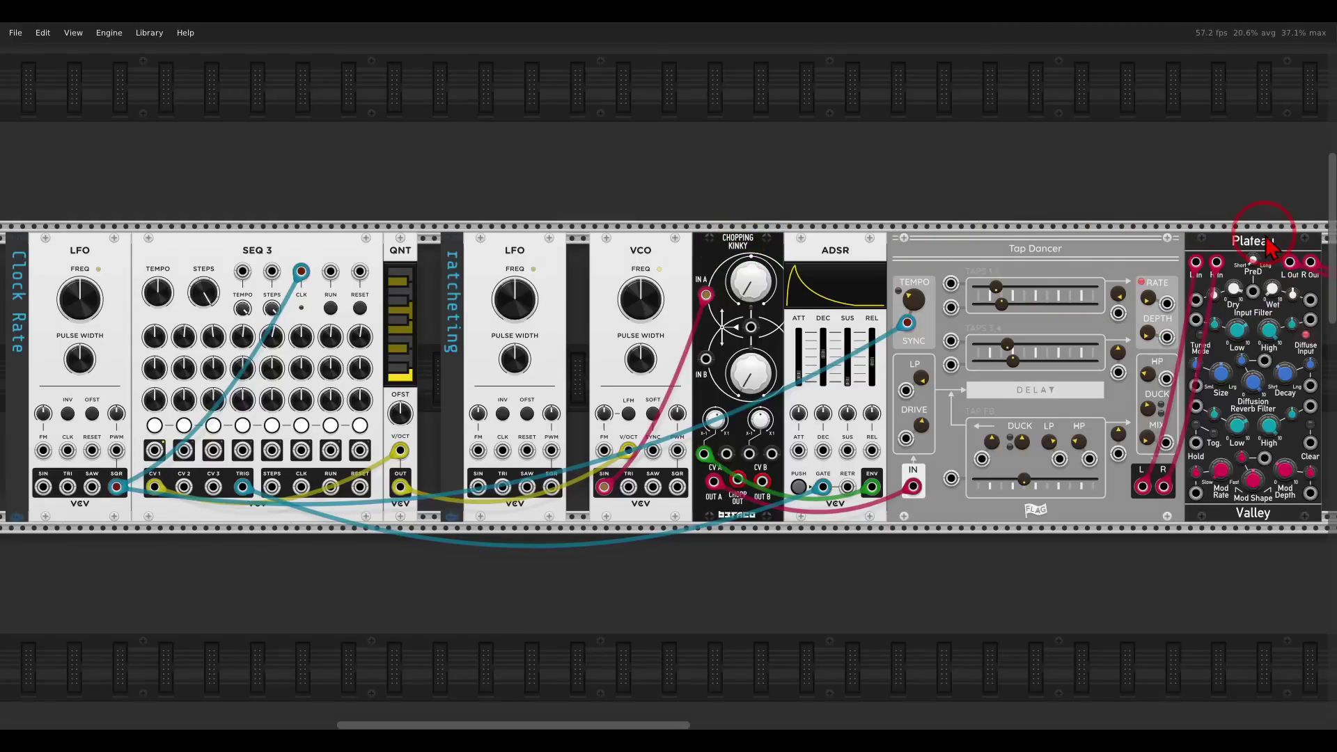
pyautogui.click(331, 309)
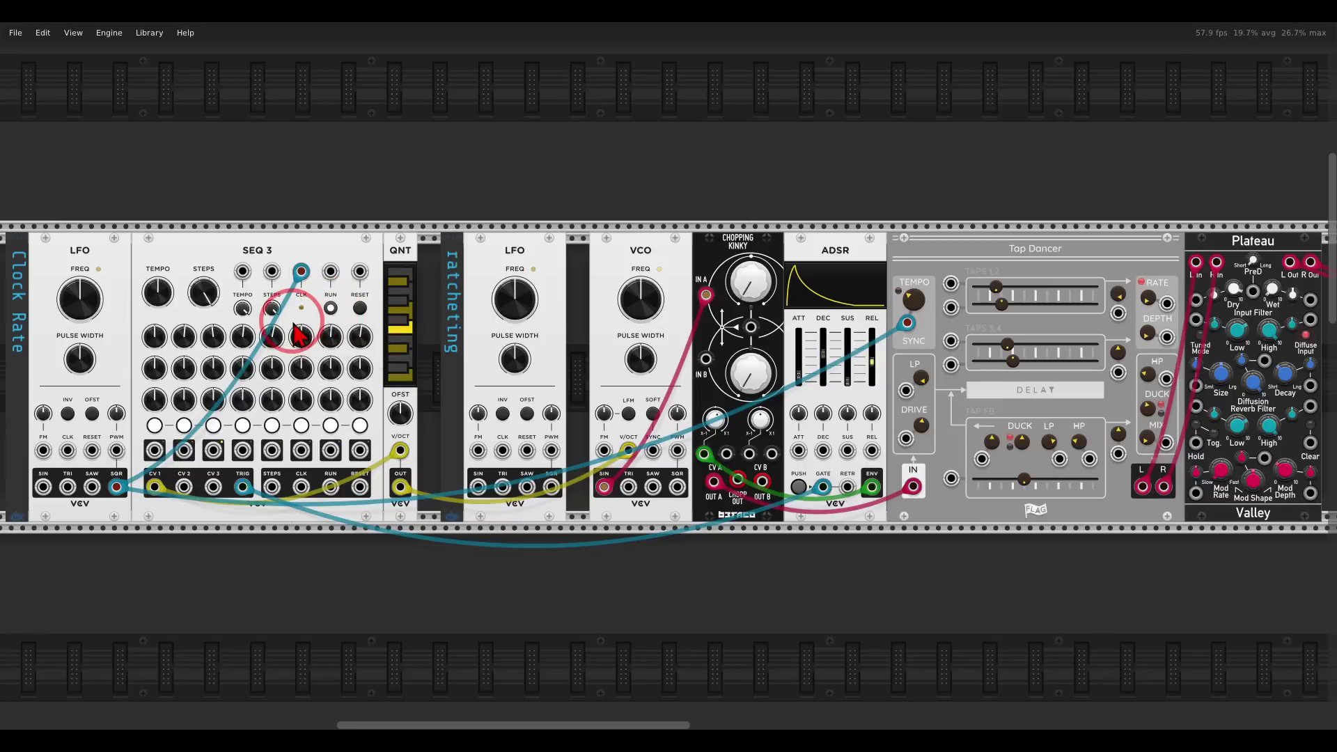
# - Nudge the Clock Rate LFO frequency to about 2 Hz
pyautogui.moveTo(114, 231)
pyautogui.mouseDown()
pyautogui.moveTo(48, 245)
pyautogui.moveTo(35, 298)
pyautogui.moveTo(70, 328)
pyautogui.moveTo(129, 312)
pyautogui.moveTo(132, 240)
pyautogui.moveTo(105, 227)
pyautogui.mouseUp()
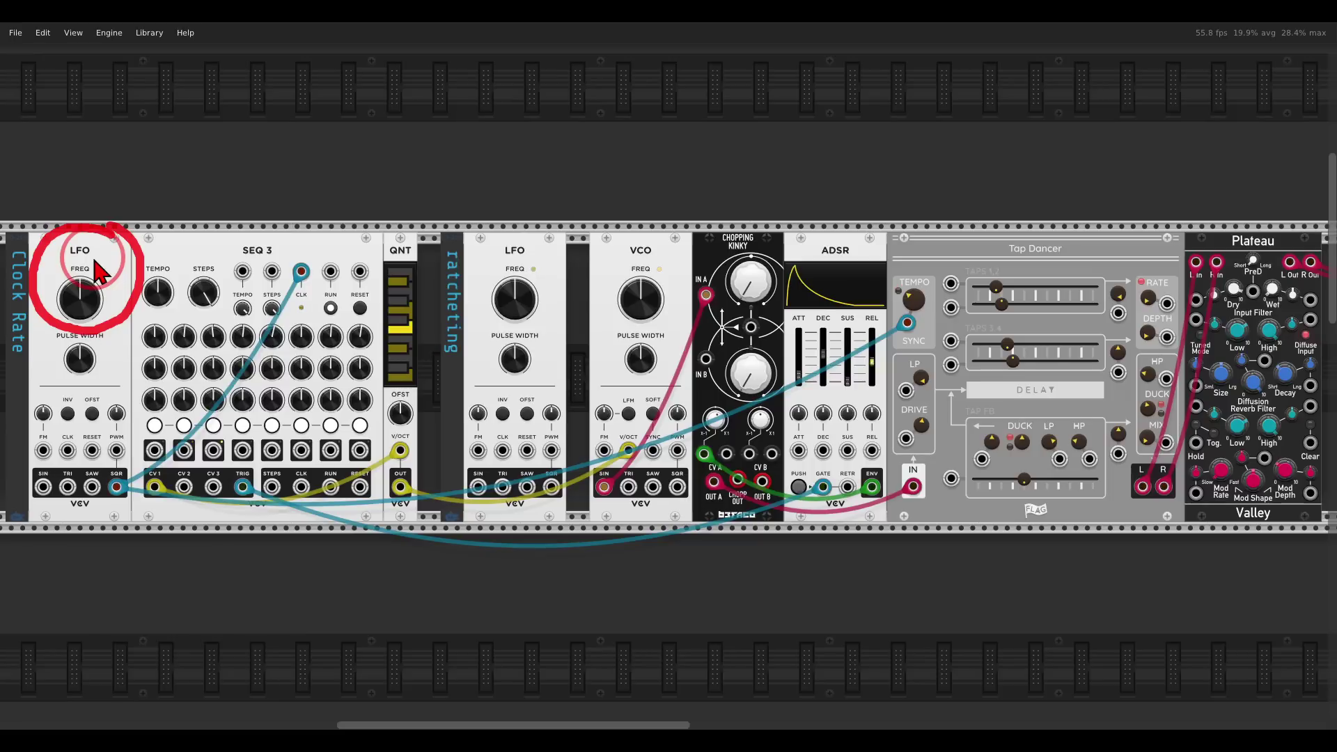
pyautogui.press('Escape')
pyautogui.moveTo(78, 314); pyautogui.dragTo(83, 323)
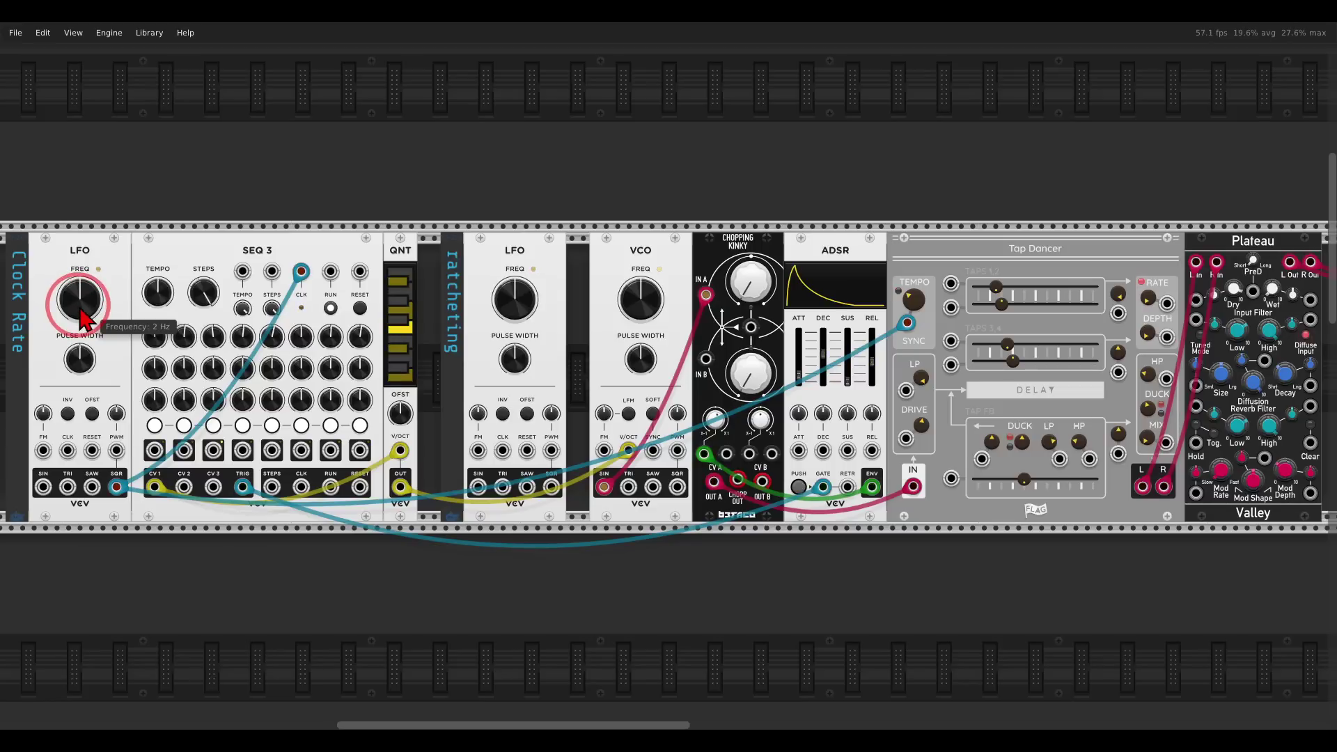
pyautogui.moveTo(106, 247)
pyautogui.mouseDown()
pyautogui.moveTo(45, 261)
pyautogui.moveTo(49, 319)
pyautogui.moveTo(102, 325)
pyautogui.moveTo(123, 278)
pyautogui.moveTo(110, 242)
pyautogui.mouseUp()
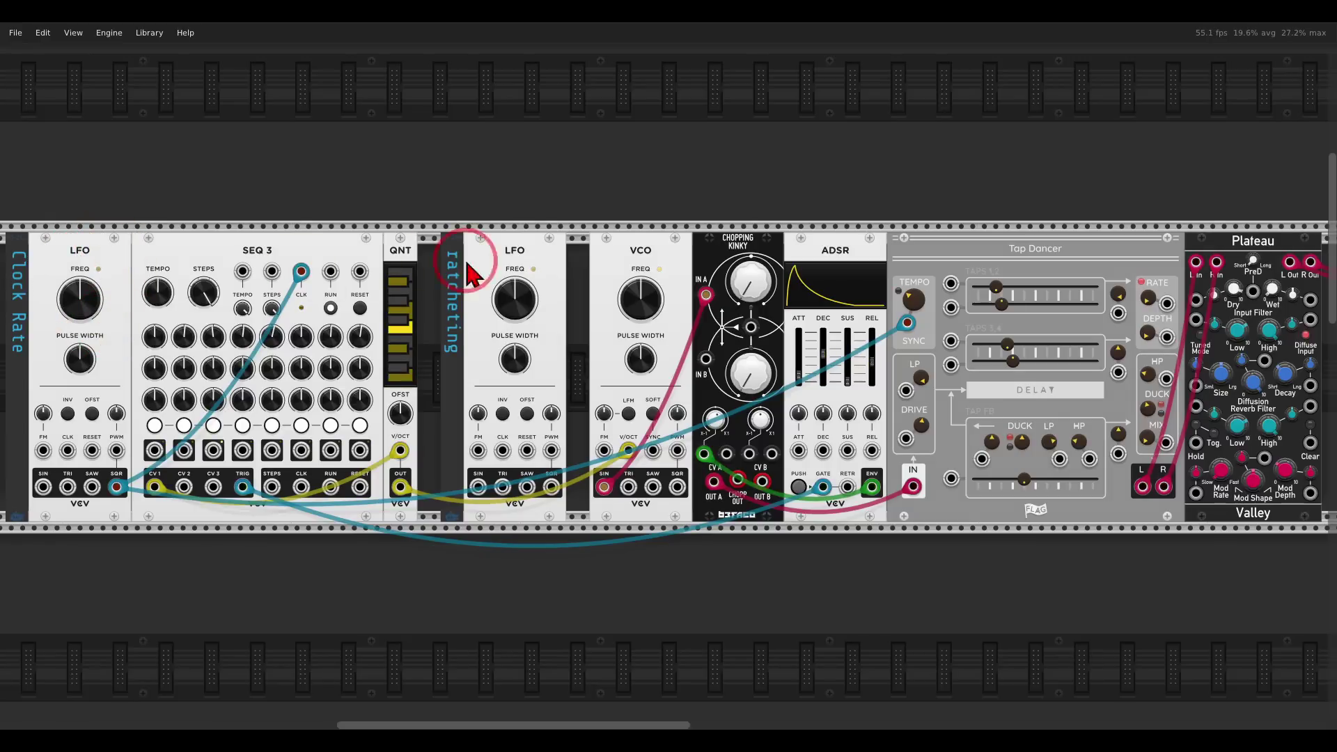
# - Unplug SEQ 3's trigger from the ADSR gate and patch the ratcheting LFO's reset input
pyautogui.moveTo(557, 232)
pyautogui.mouseDown()
pyautogui.moveTo(491, 216)
pyautogui.moveTo(447, 227)
pyautogui.moveTo(411, 286)
pyautogui.moveTo(424, 359)
pyautogui.moveTo(515, 376)
pyautogui.moveTo(553, 341)
pyautogui.moveTo(552, 263)
pyautogui.mouseUp()
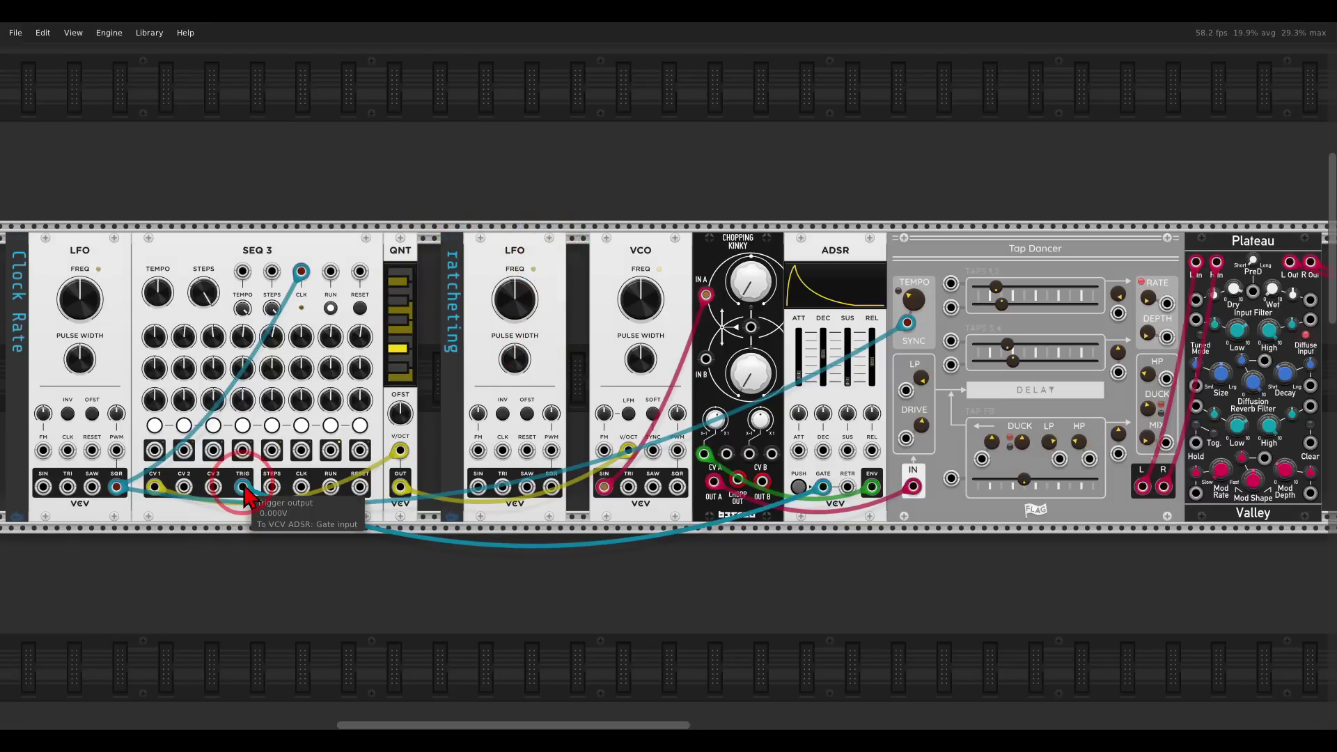
pyautogui.moveTo(245, 496); pyautogui.dragTo(552, 487)
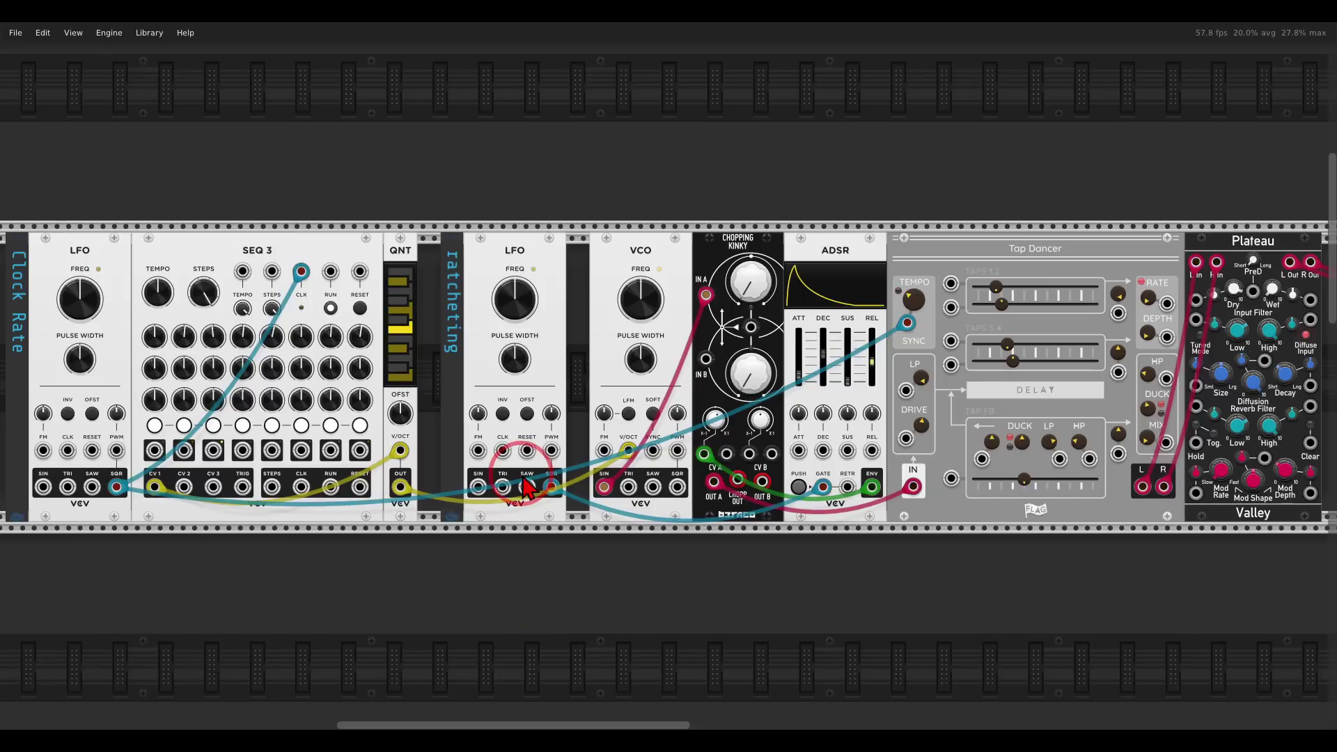
pyautogui.moveTo(527, 451); pyautogui.dragTo(117, 488)
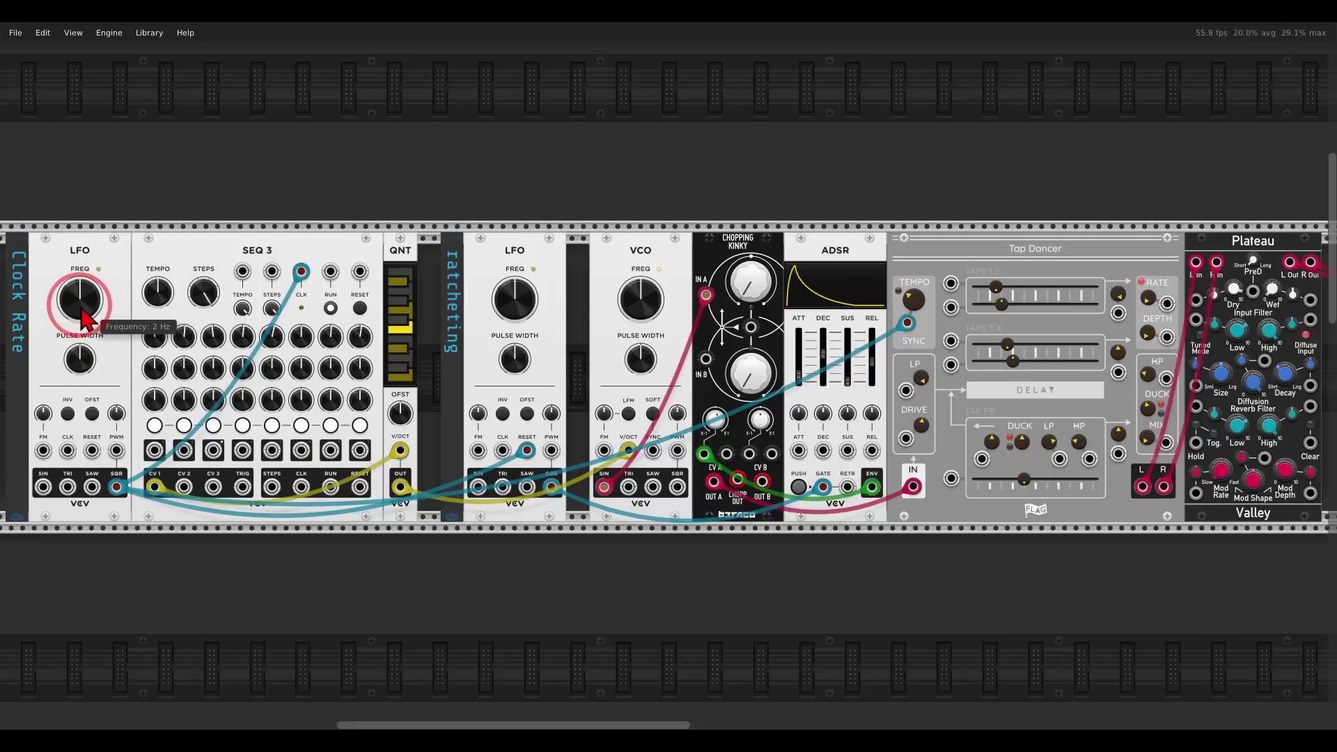
# - Try faster rates on both LFOs, then reset each LFO frequency to its default
pyautogui.moveTo(82, 309); pyautogui.dragTo(79, 300)
pyautogui.moveTo(514, 294); pyautogui.dragTo(511, 289)
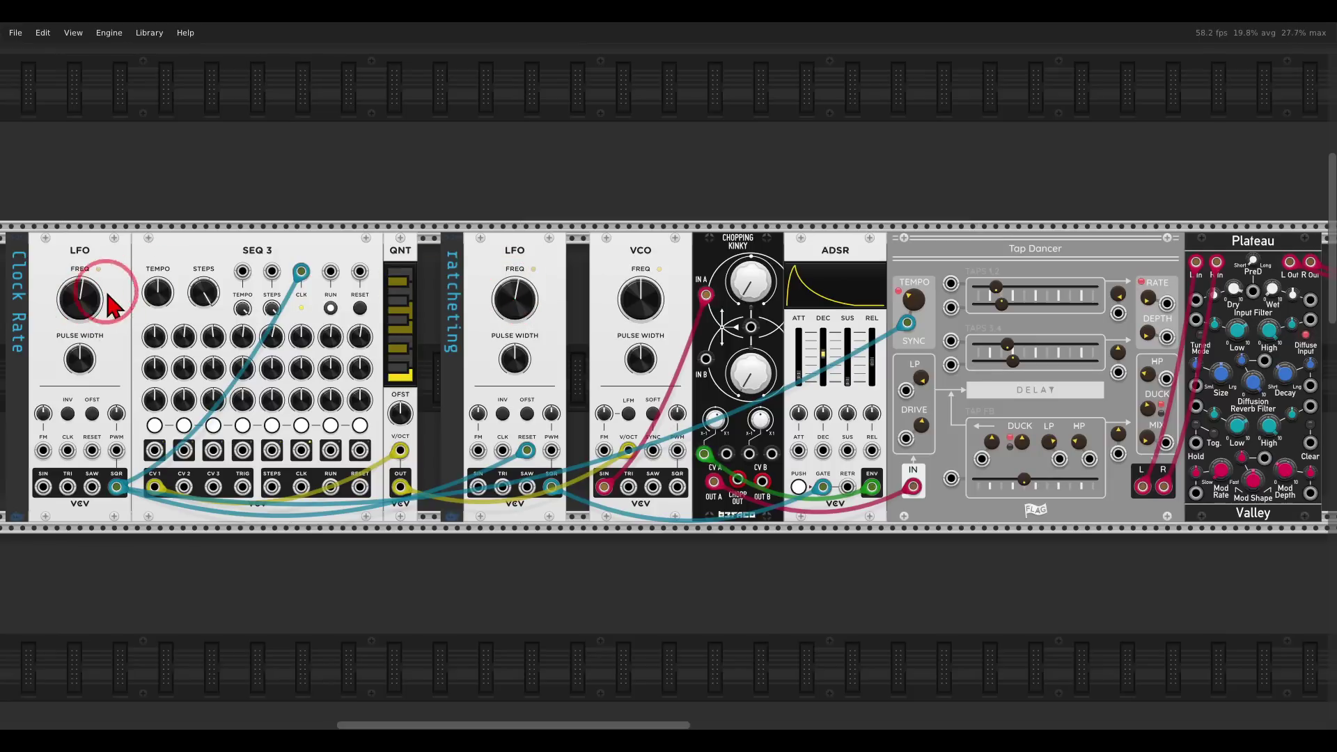
pyautogui.moveTo(112, 304); pyautogui.dragTo(103, 305)
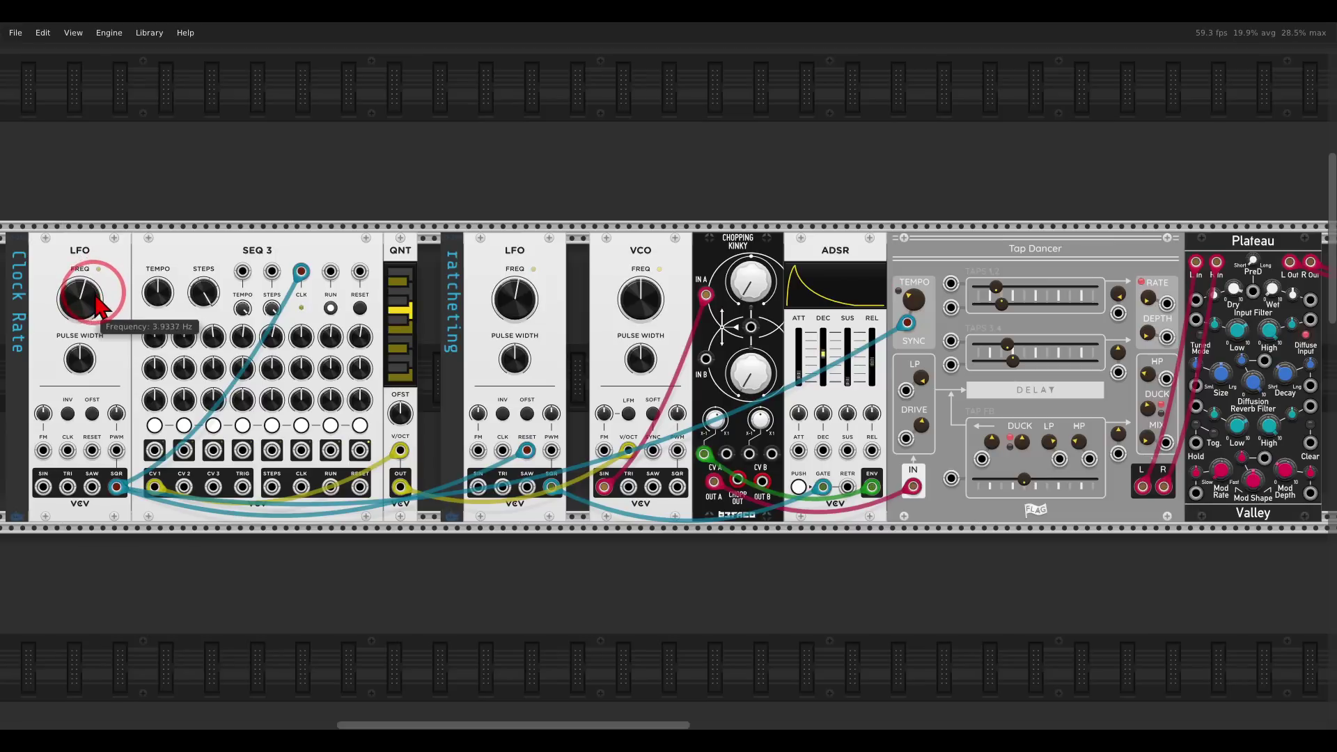
pyautogui.doubleClick(96, 297)
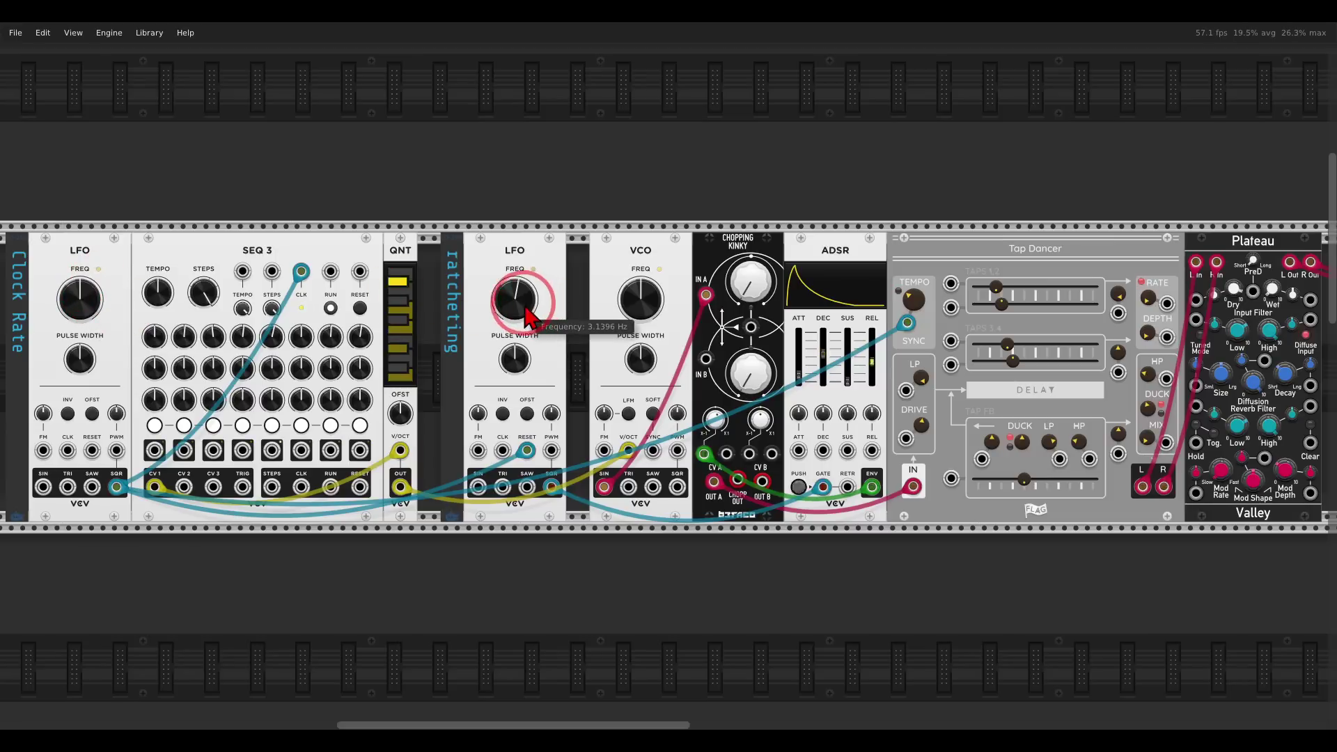
pyautogui.moveTo(528, 317); pyautogui.dragTo(506, 281)
pyautogui.doubleClick(509, 290)
# - Zoom onto the Clock Rate LFO and SEQ 3, then recentre and reset both LFO frequencies
pyautogui.scroll(3, 443, 344)
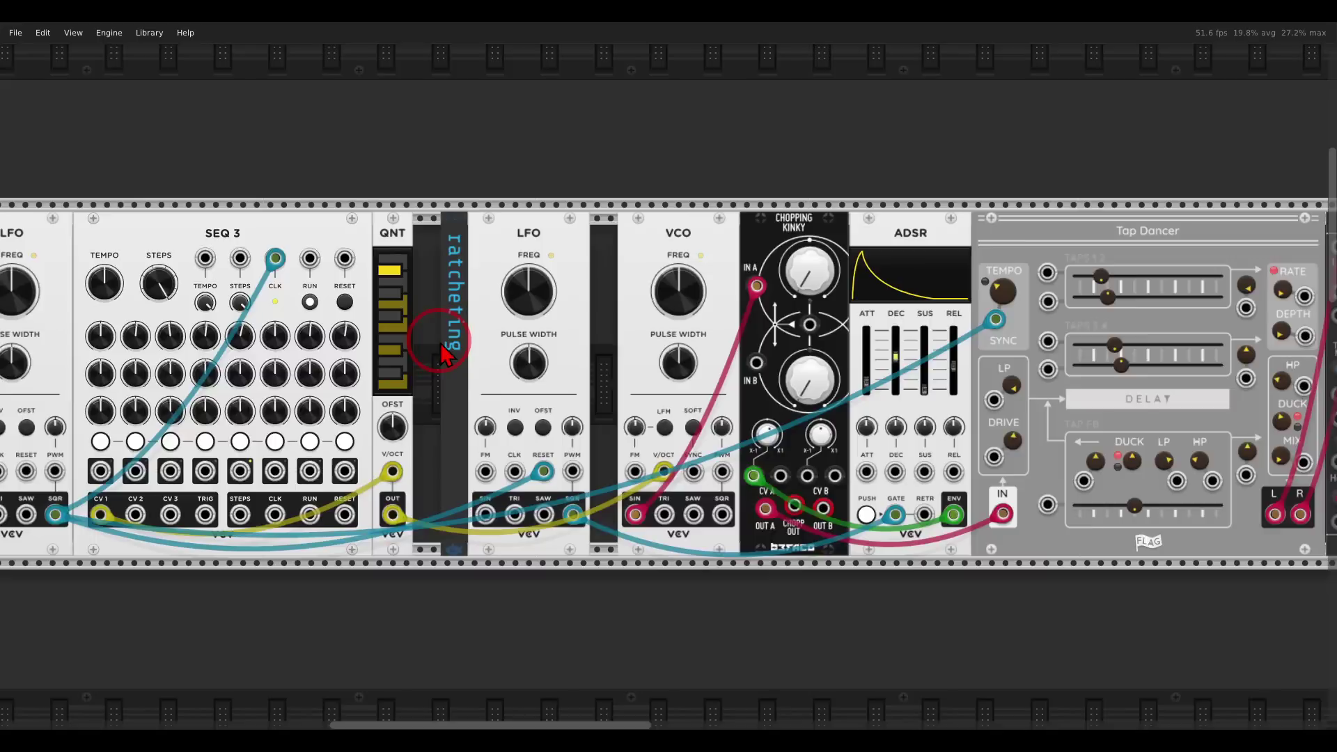
pyautogui.moveTo(443, 343); pyautogui.dragTo(840, 330)
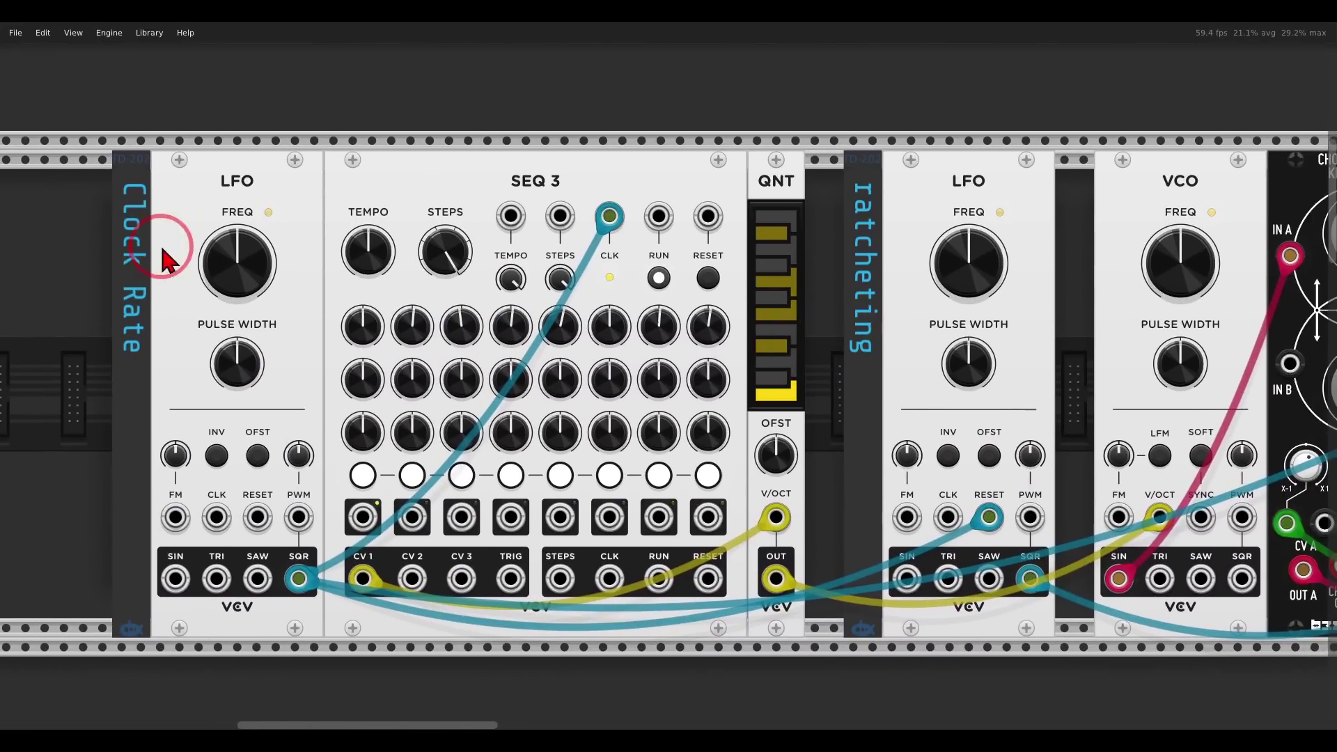
pyautogui.moveTo(246, 259); pyautogui.dragTo(245, 282)
pyautogui.scroll(1, 244, 257)
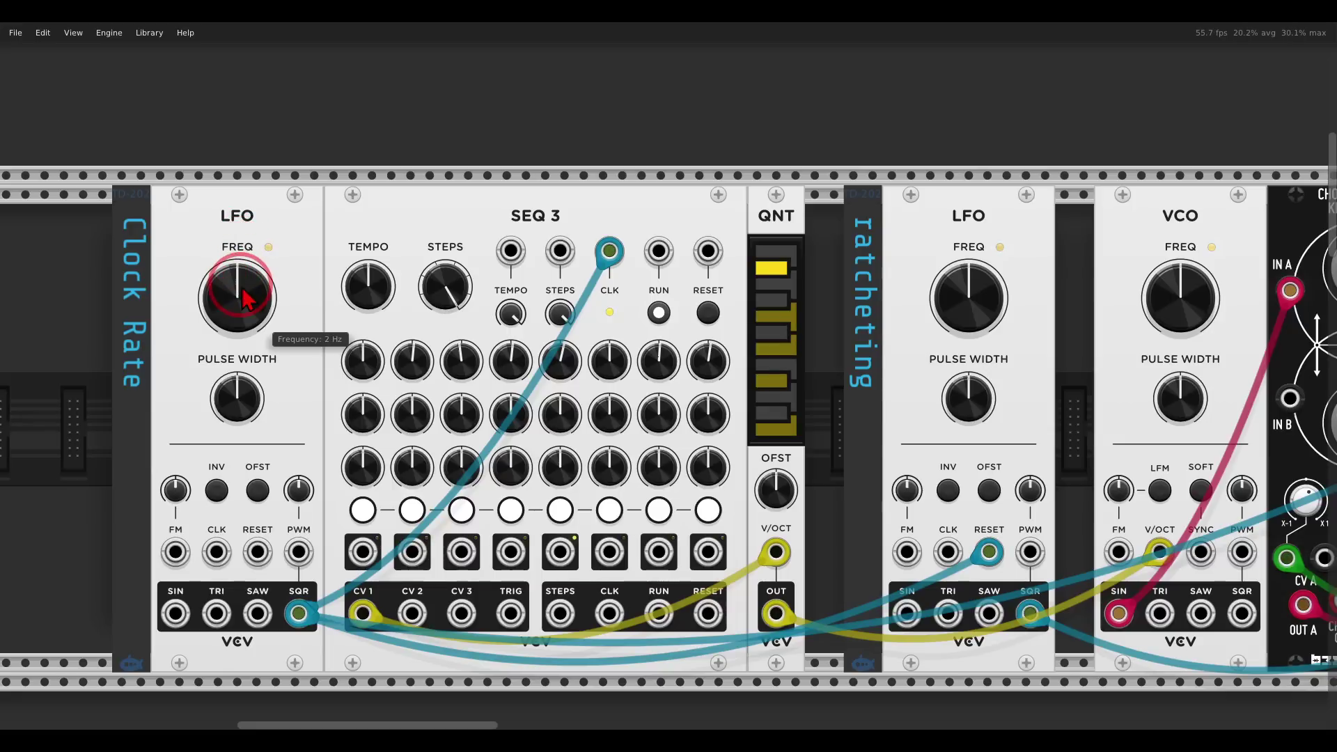
pyautogui.moveTo(1001, 301); pyautogui.dragTo(949, 271)
pyautogui.doubleClick(946, 262)
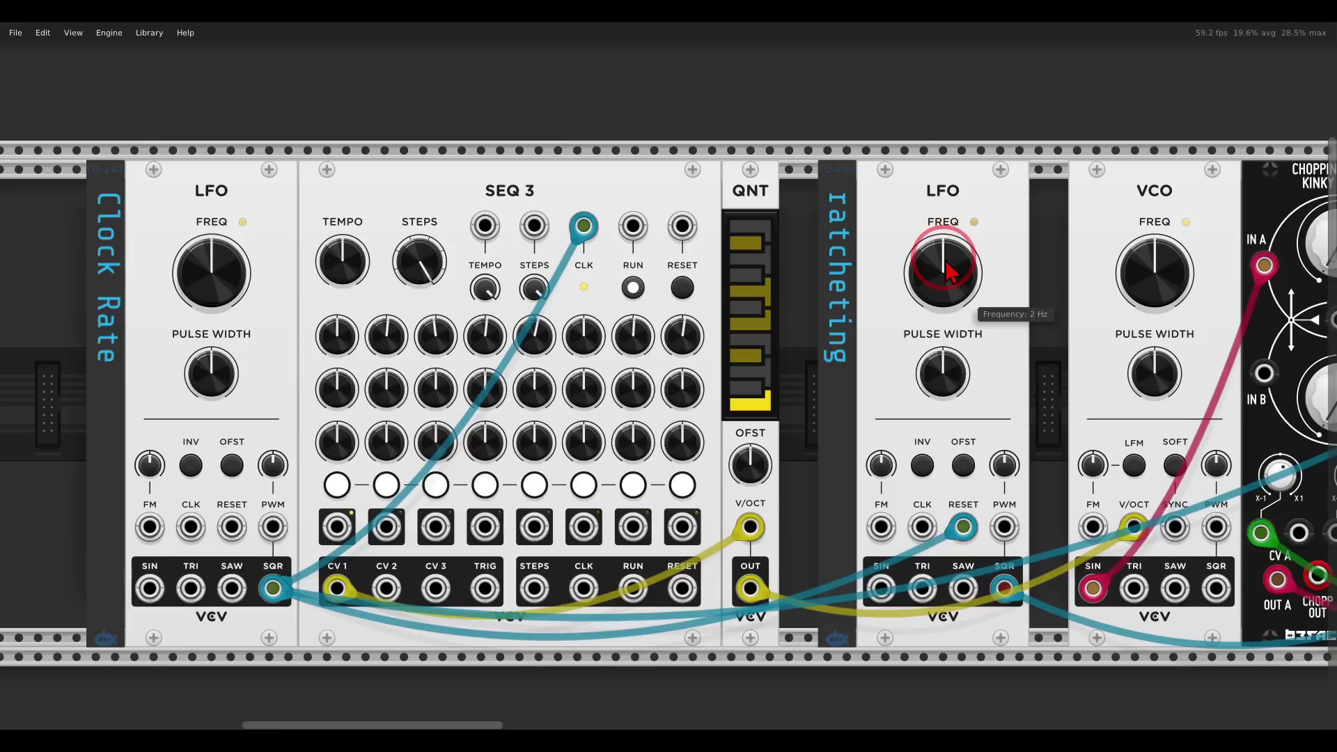
# - Patch SEQ 3's CV 2 output into the ratcheting LFO's FM input
pyautogui.moveTo(293, 559)
pyautogui.mouseDown()
pyautogui.moveTo(304, 626)
pyautogui.moveTo(308, 577)
pyautogui.moveTo(294, 566)
pyautogui.moveTo(923, 529)
pyautogui.moveTo(913, 507)
pyautogui.moveTo(921, 545)
pyautogui.mouseUp()
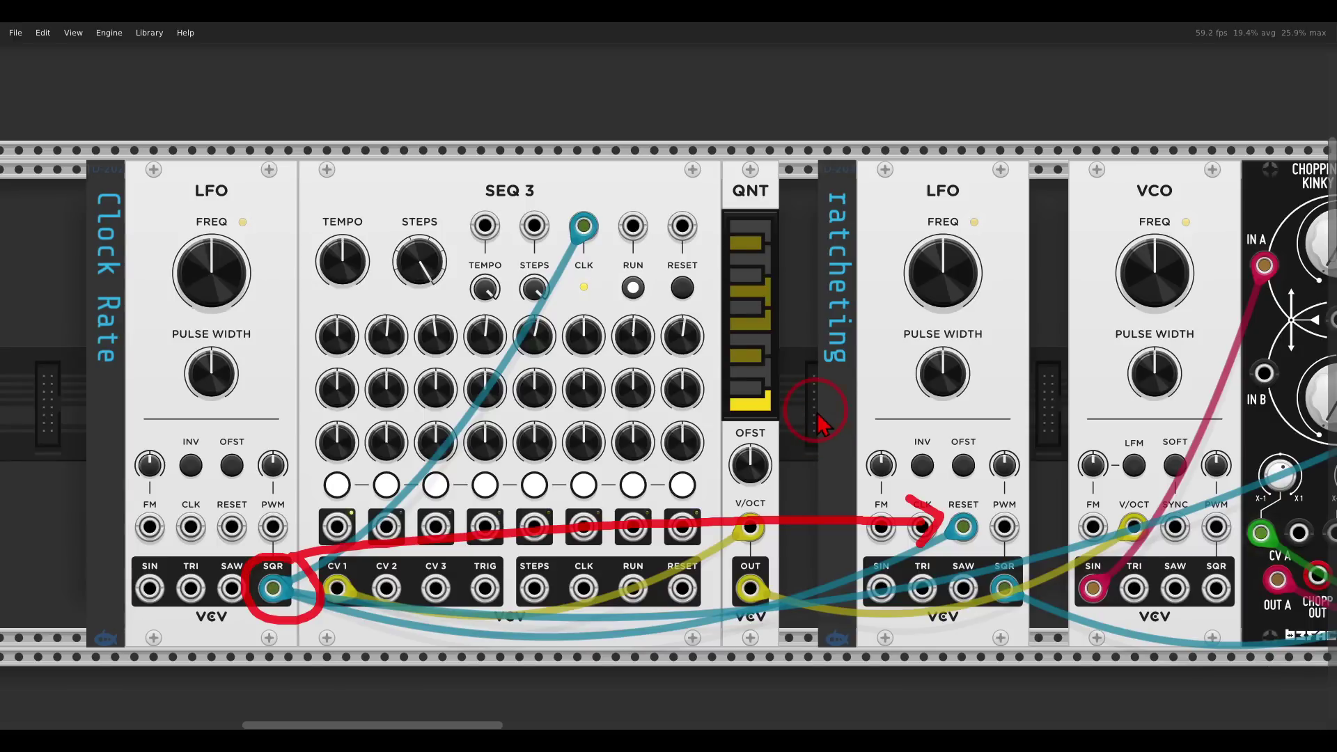
pyautogui.press('Escape')
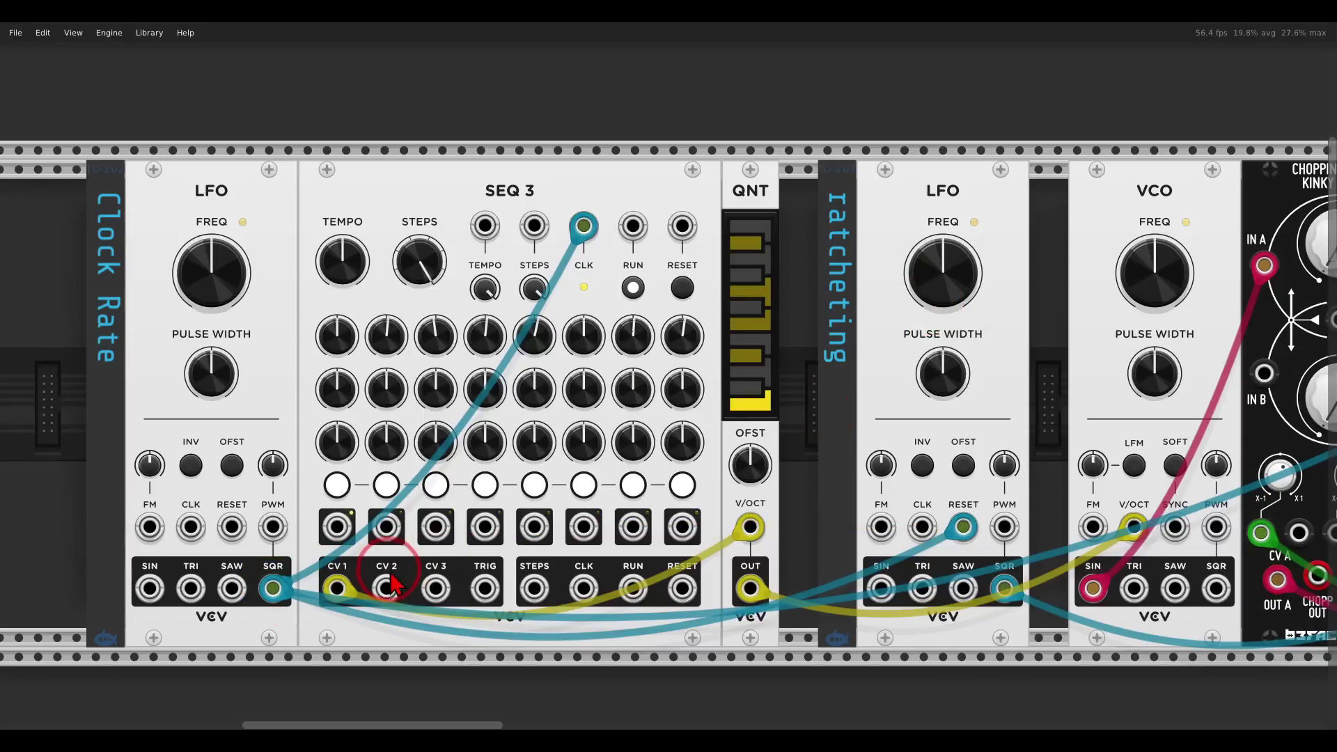
pyautogui.moveTo(394, 583); pyautogui.dragTo(881, 528)
pyautogui.moveTo(881, 464); pyautogui.dragTo(858, 417)
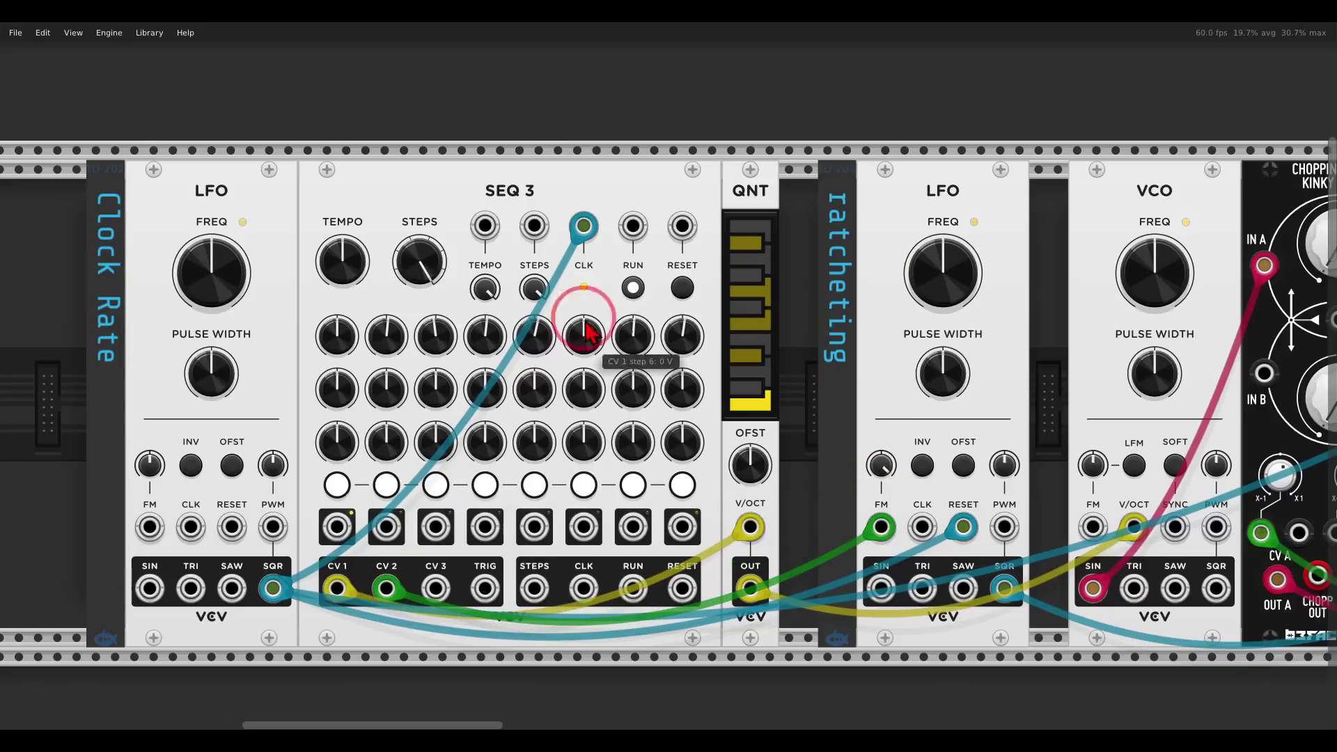
# - Raise CV 2 steps 2, 5 and 7, with step 5 near 2.17 V and step 7 near 1.63 V
pyautogui.moveTo(395, 395); pyautogui.dragTo(387, 370)
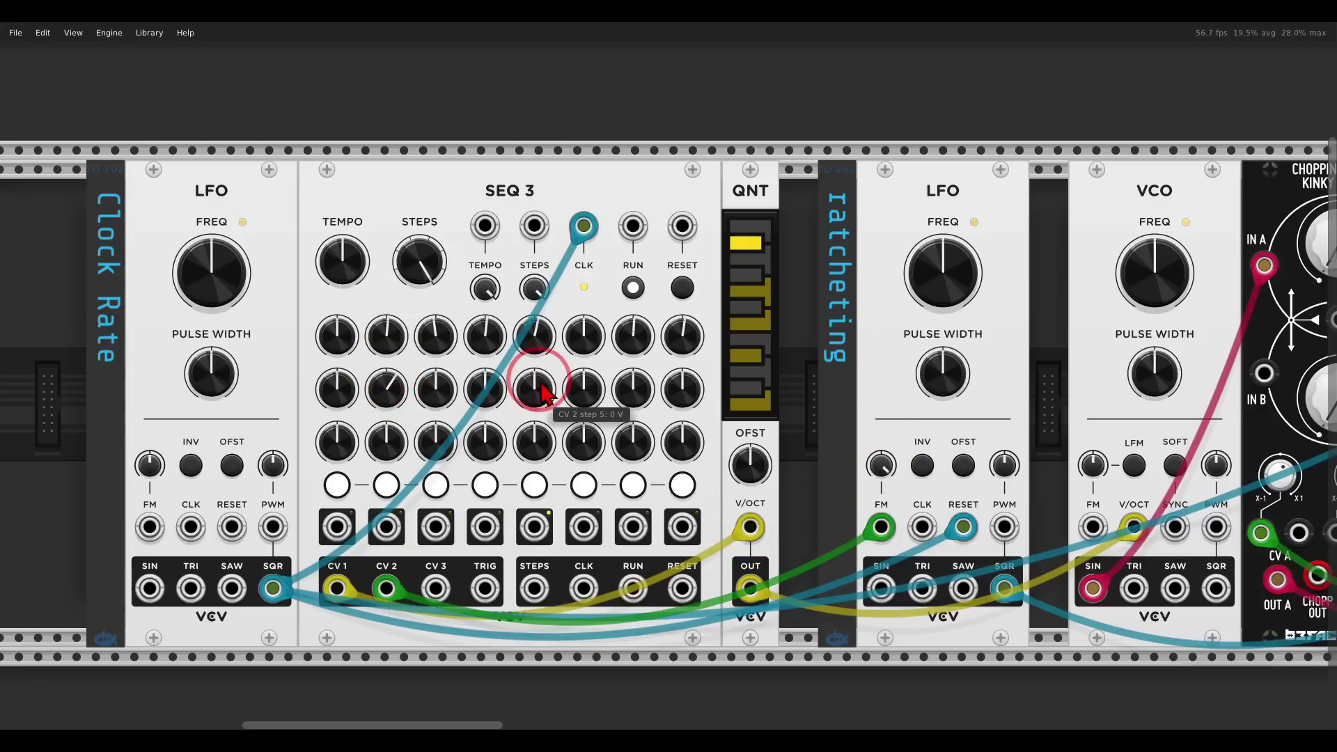
pyautogui.moveTo(540, 388); pyautogui.dragTo(538, 363)
pyautogui.moveTo(630, 391); pyautogui.dragTo(626, 371)
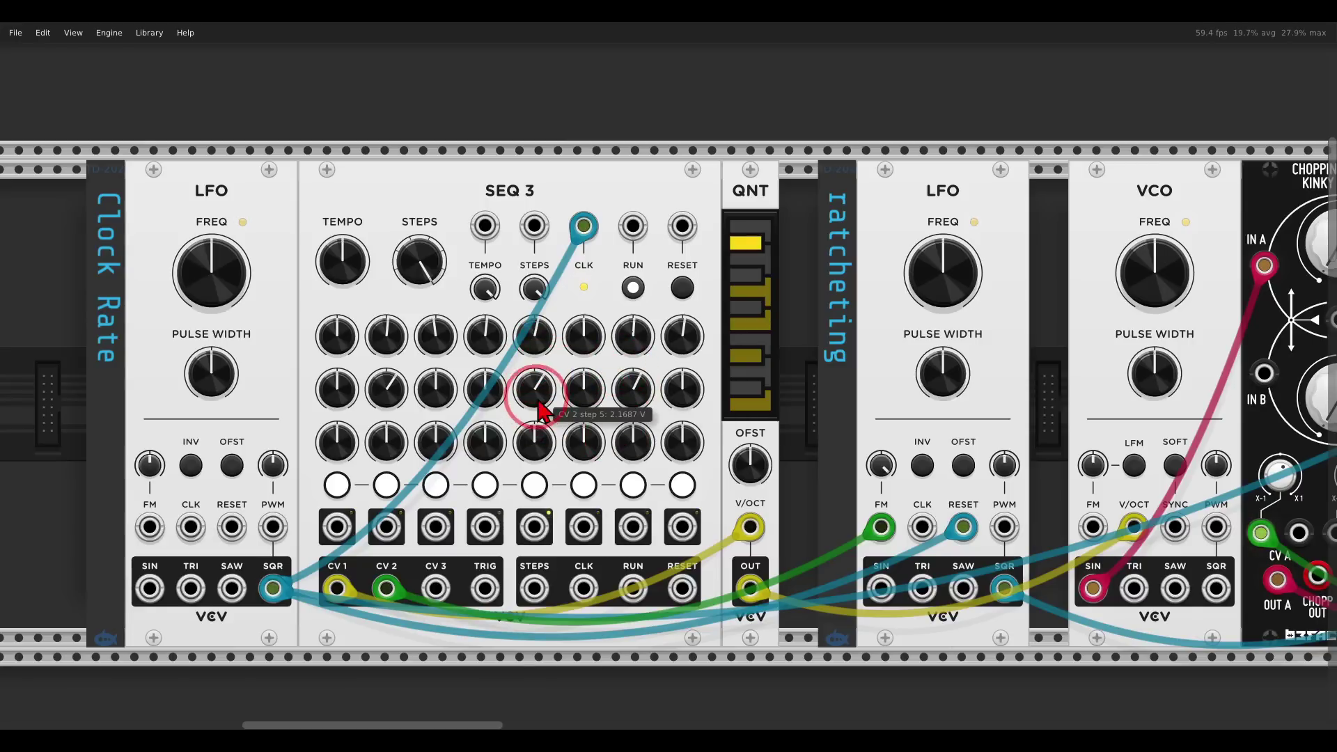
pyautogui.moveTo(540, 391); pyautogui.dragTo(540, 383)
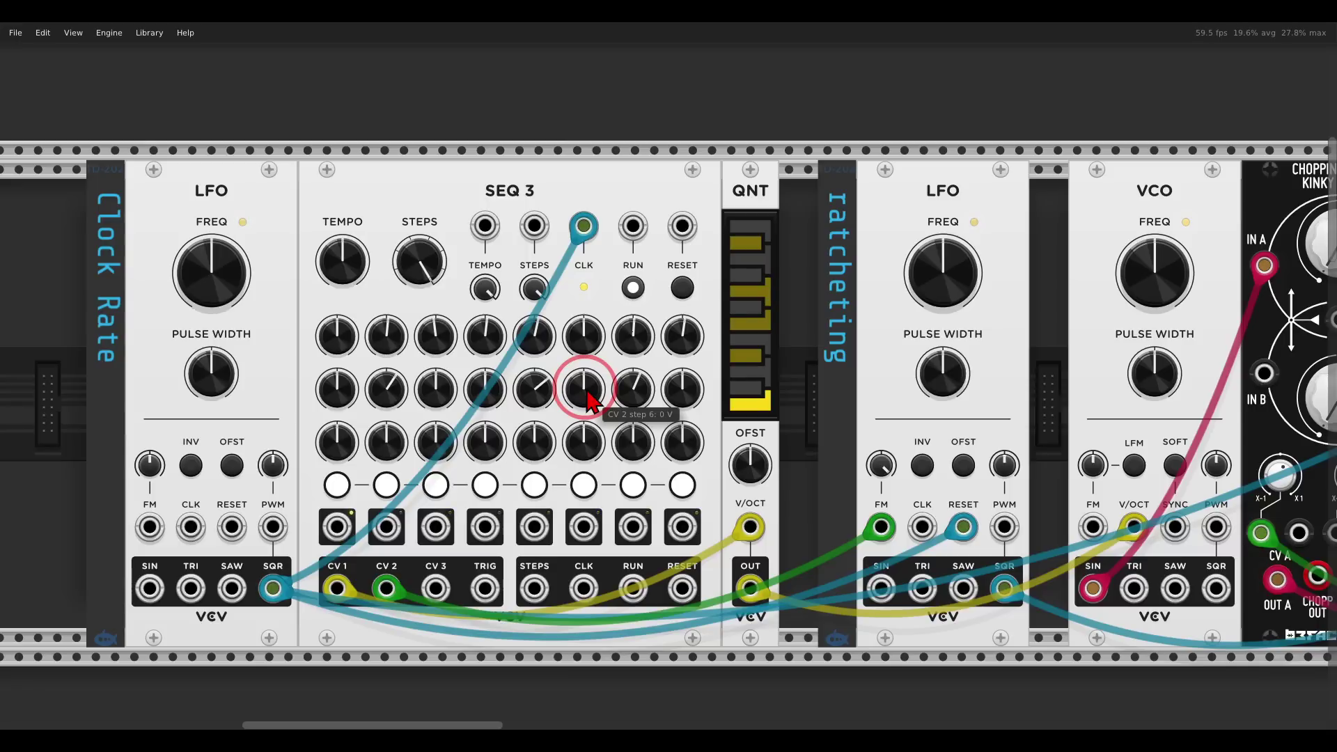
pyautogui.moveTo(896, 362); pyautogui.dragTo(780, 350)
# - Check the Plateau wet level and lower Chopping Kinky's CV A amount slightly
pyautogui.hscroll(5, 794, 366)
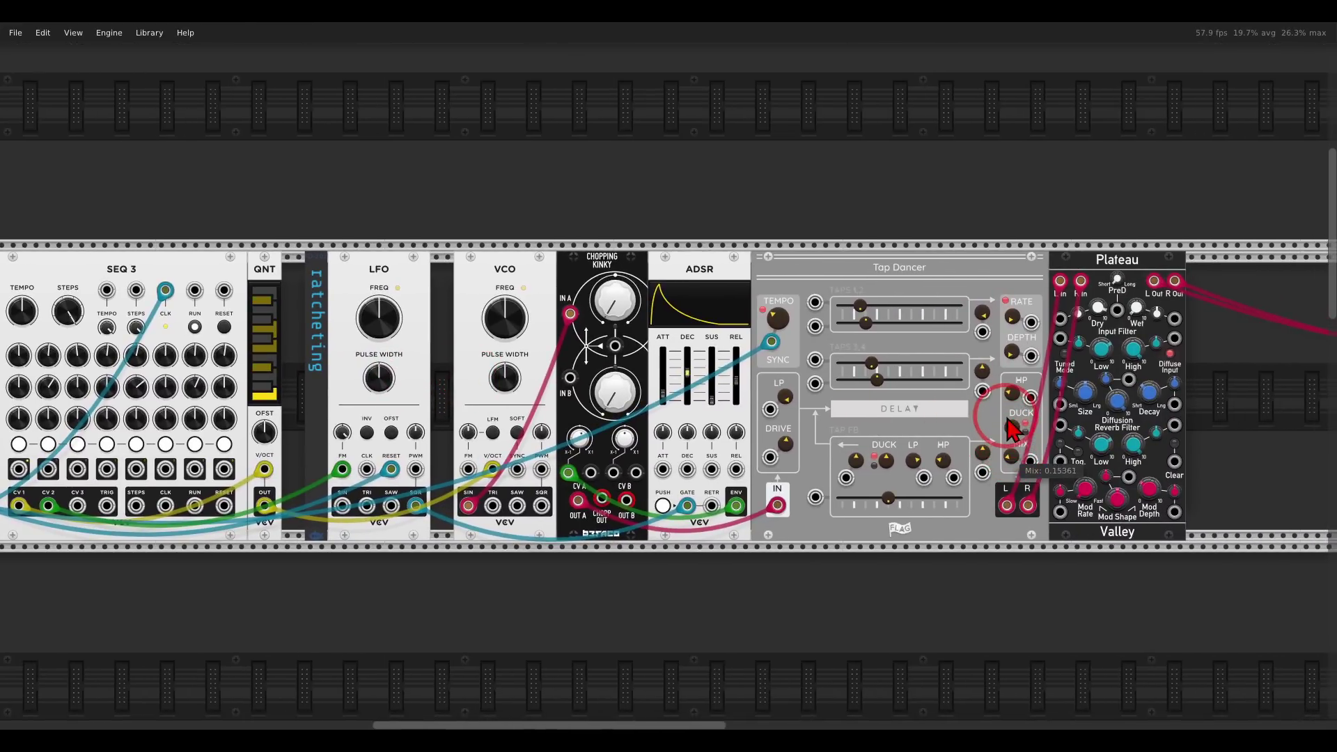
pyautogui.click(1131, 310)
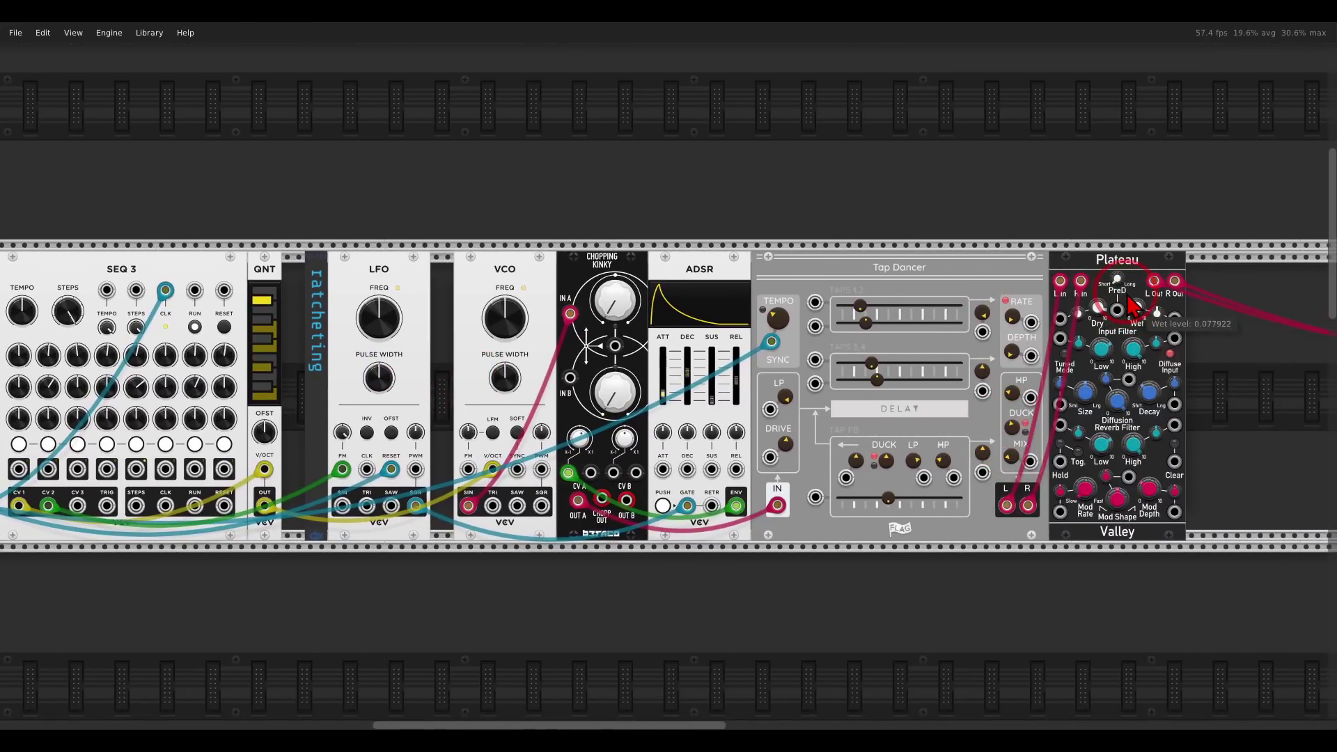
pyautogui.hscroll(-2, 616, 390)
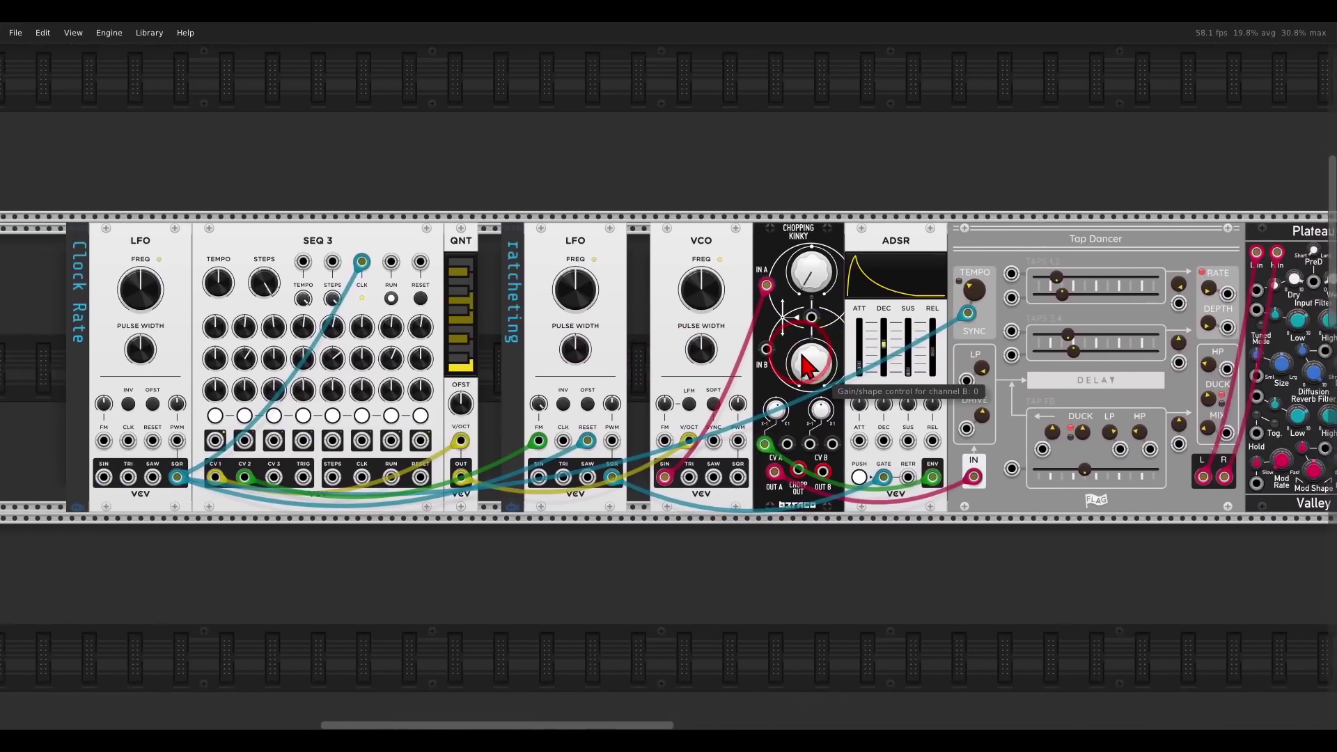
pyautogui.moveTo(781, 422); pyautogui.dragTo(777, 417)
# - Unplug the LFO cable from the ADSR gate and stop SEQ 3
pyautogui.hscroll(3, 762, 414)
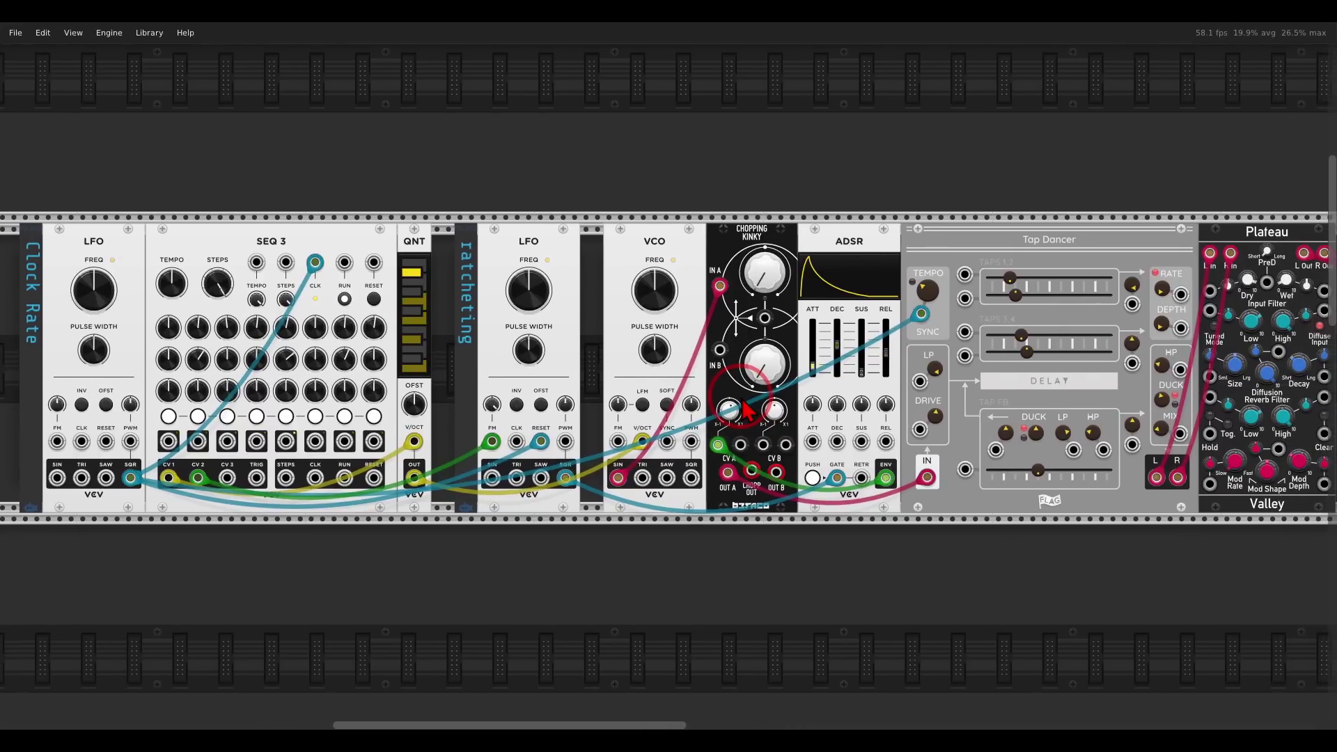
pyautogui.moveTo(819, 401); pyautogui.dragTo(845, 387)
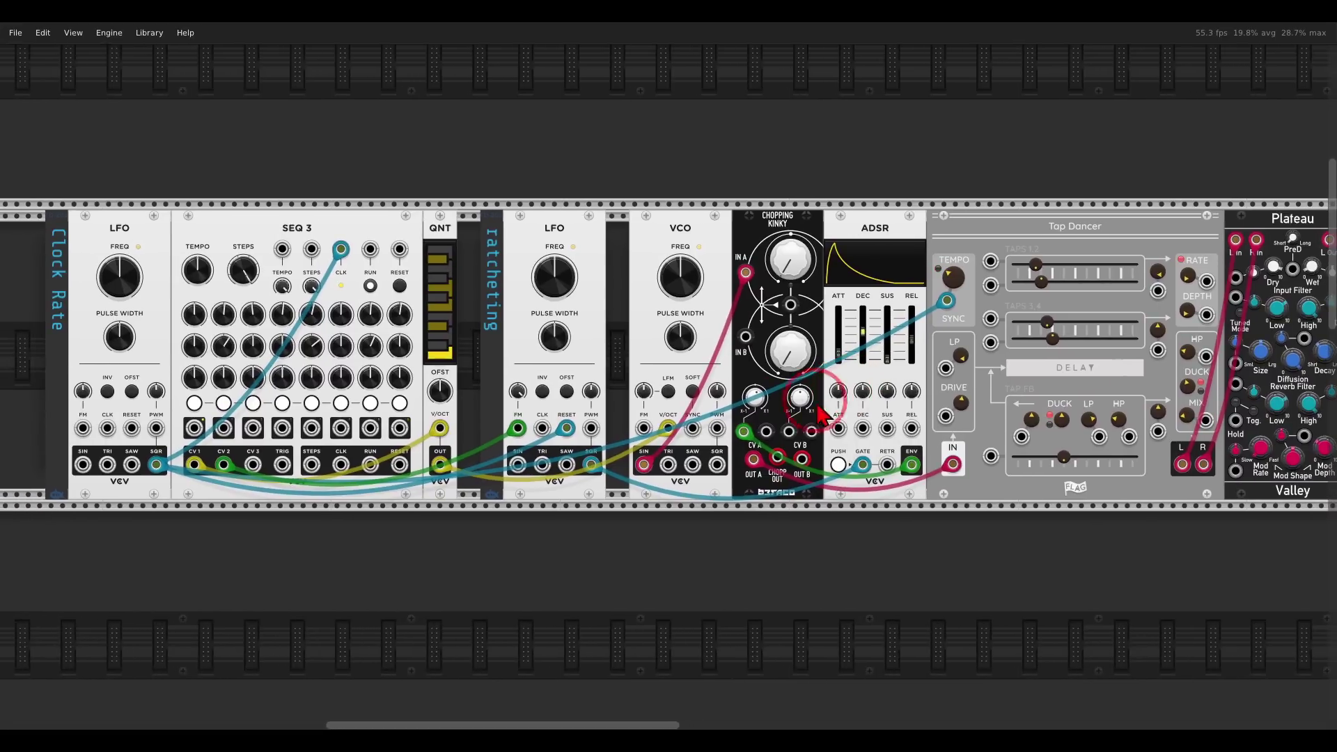
pyautogui.moveTo(591, 464); pyautogui.dragTo(526, 434)
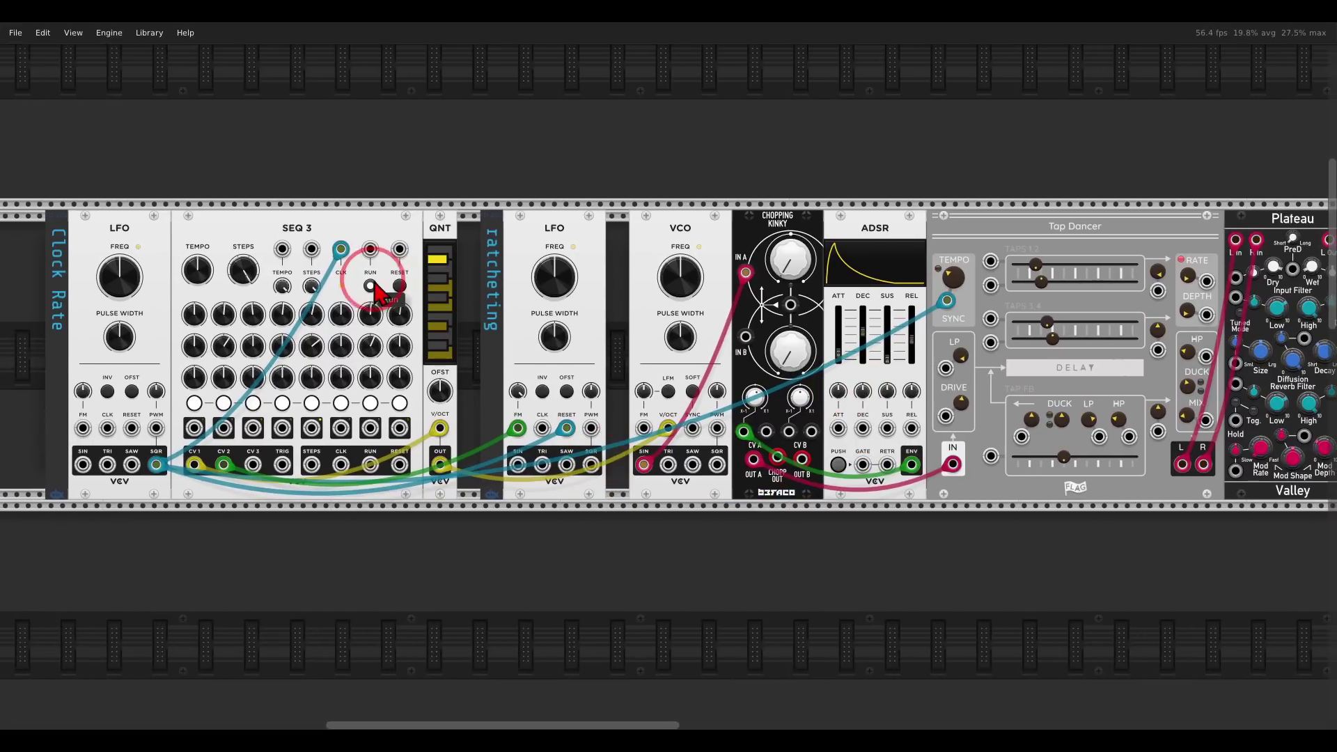
pyautogui.click(370, 286)
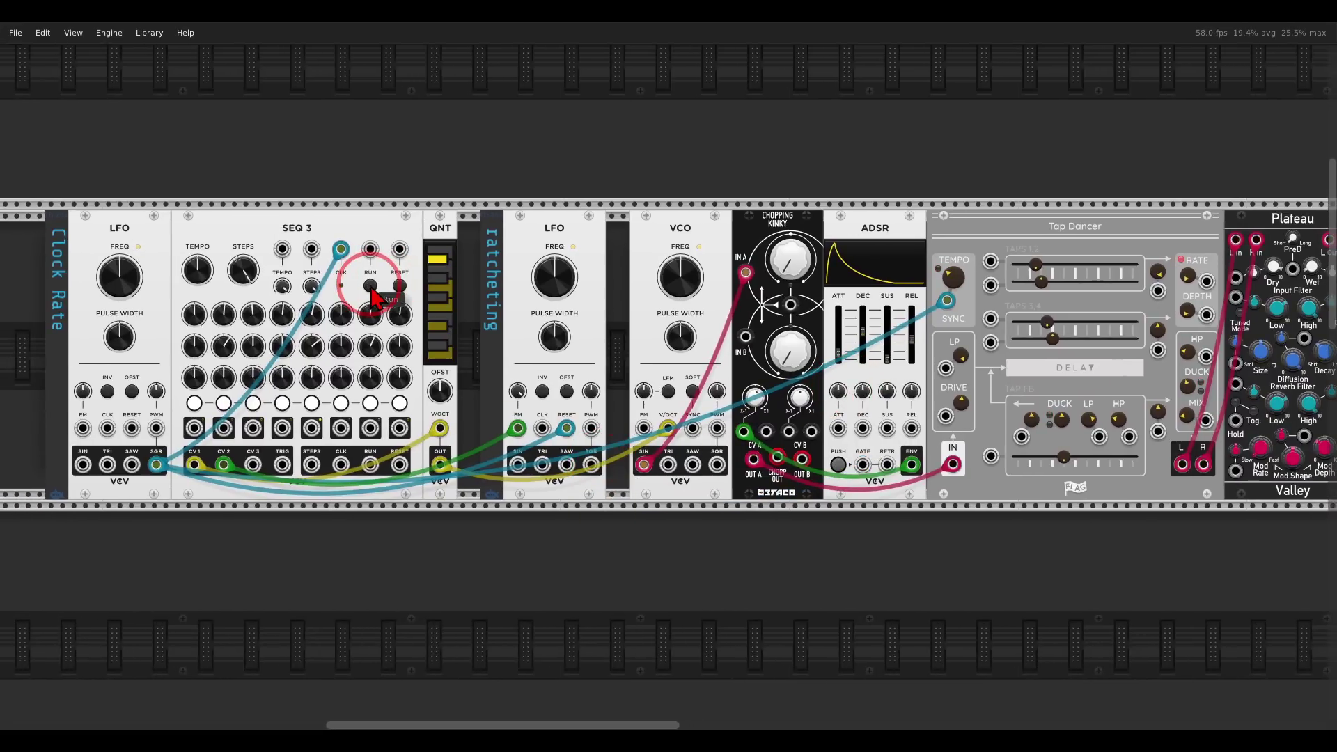
# - Scroll down and centre the view on the VCO-clocked patch row
pyautogui.scroll(-10, 409, 307)
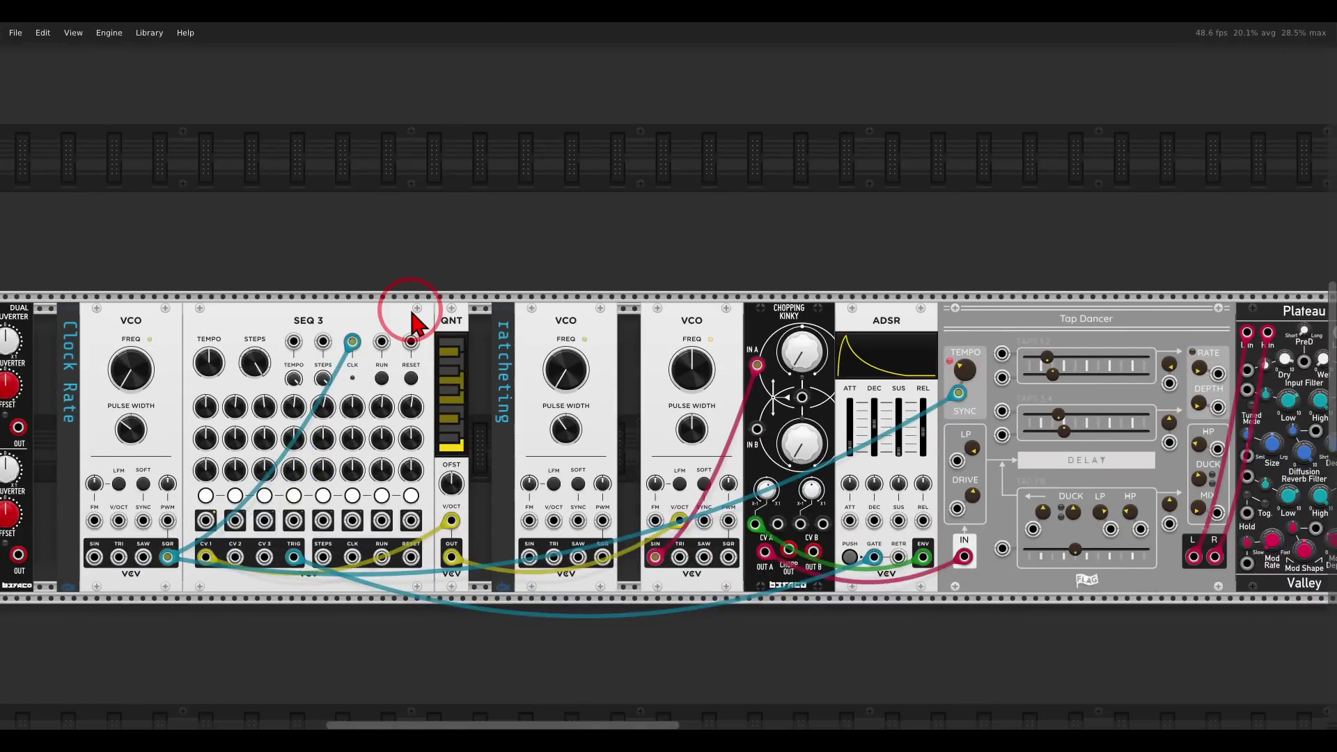
pyautogui.moveTo(410, 310); pyautogui.dragTo(472, 260)
pyautogui.scroll(-1, 472, 260)
pyautogui.moveTo(554, 202); pyautogui.dragTo(532, 225)
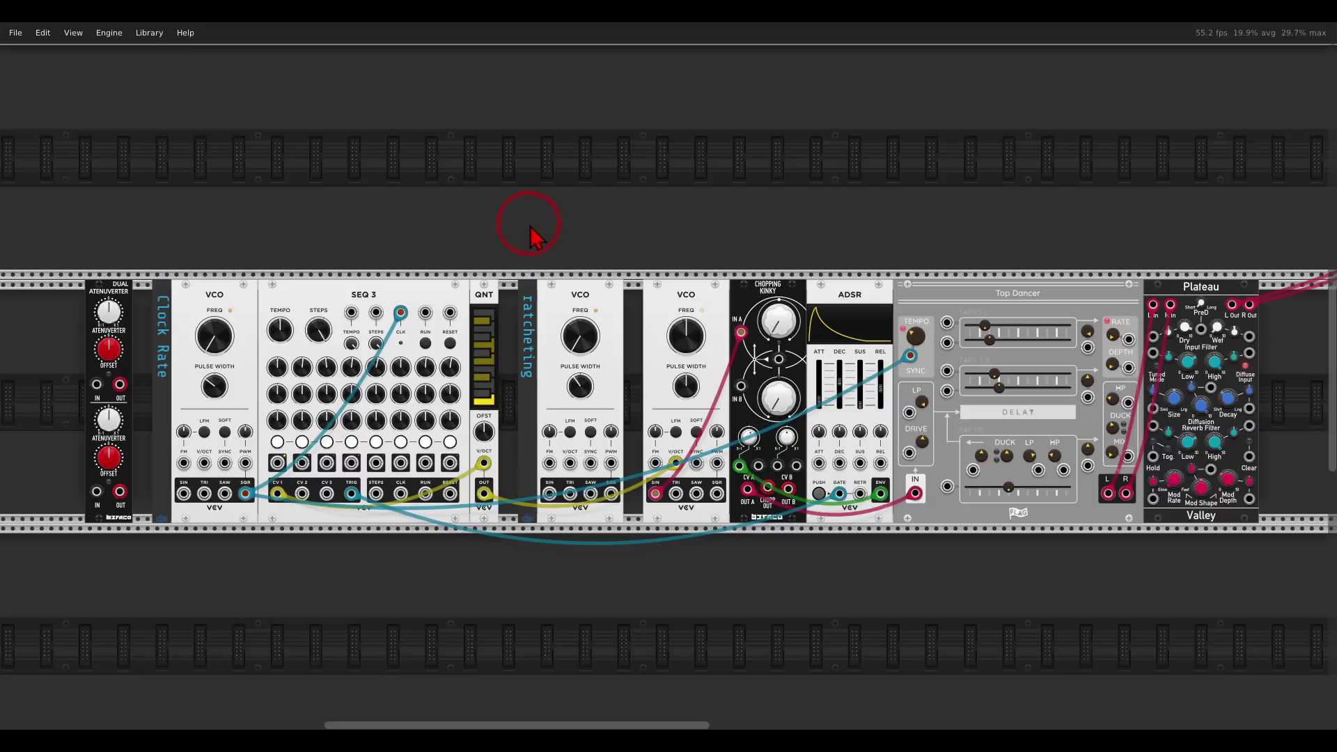
# - Annotate the VCO patch row, then scroll down to the row with three Instruo modules
pyautogui.moveTo(268, 263)
pyautogui.mouseDown()
pyautogui.moveTo(215, 263)
pyautogui.moveTo(164, 298)
pyautogui.moveTo(185, 374)
pyautogui.moveTo(239, 366)
pyautogui.moveTo(274, 299)
pyautogui.moveTo(270, 263)
pyautogui.mouseUp()
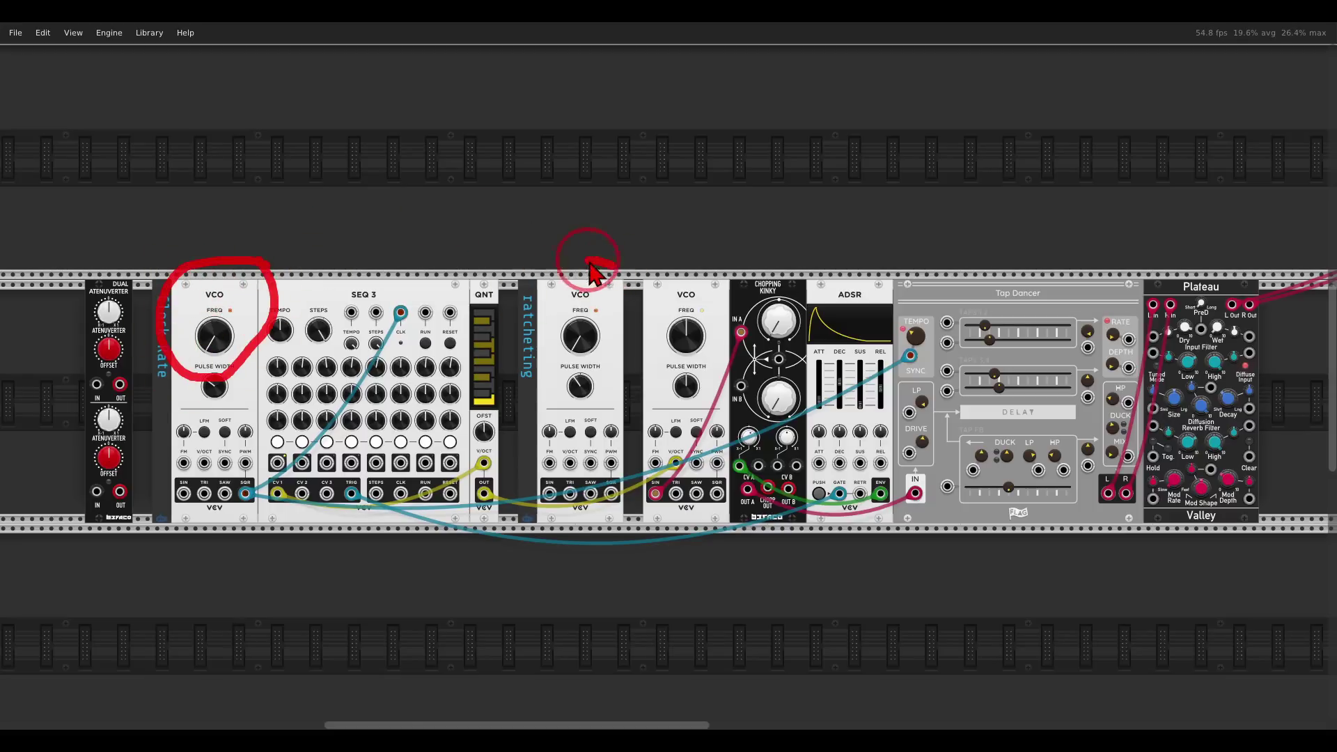
pyautogui.moveTo(588, 262)
pyautogui.mouseDown()
pyautogui.moveTo(536, 346)
pyautogui.moveTo(584, 366)
pyautogui.moveTo(624, 321)
pyautogui.moveTo(597, 263)
pyautogui.mouseUp()
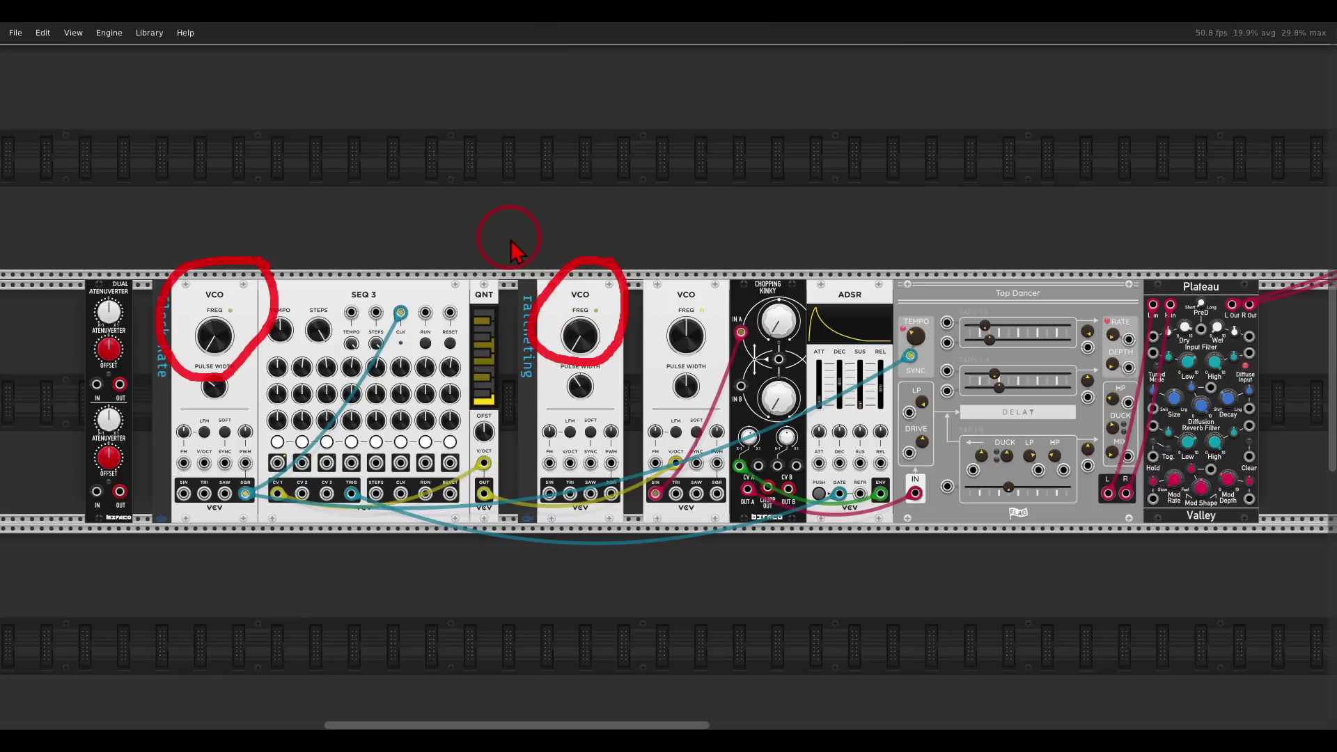
pyautogui.press('Escape')
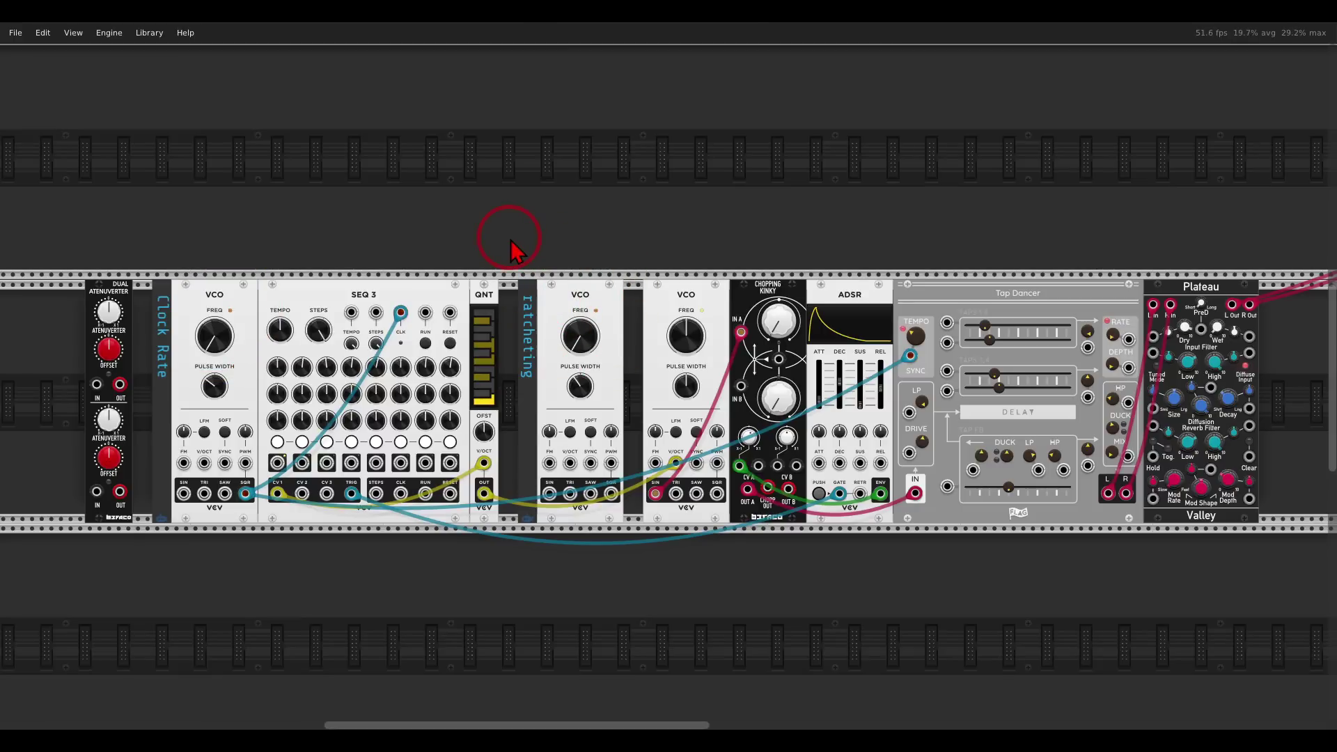
pyautogui.scroll(-6, 511, 250)
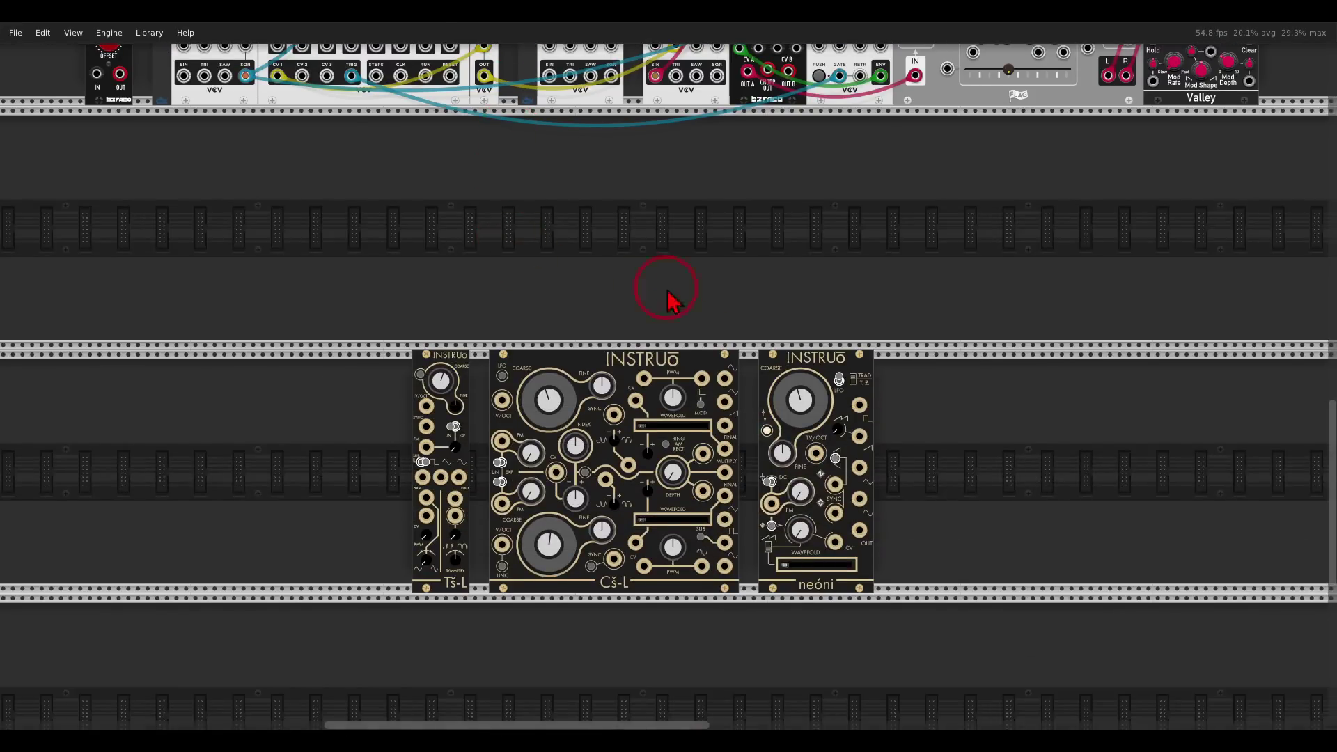
pyautogui.moveTo(902, 333)
pyautogui.mouseDown()
pyautogui.moveTo(447, 299)
pyautogui.moveTo(525, 493)
pyautogui.moveTo(894, 471)
pyautogui.moveTo(925, 348)
pyautogui.moveTo(839, 293)
pyautogui.mouseUp()
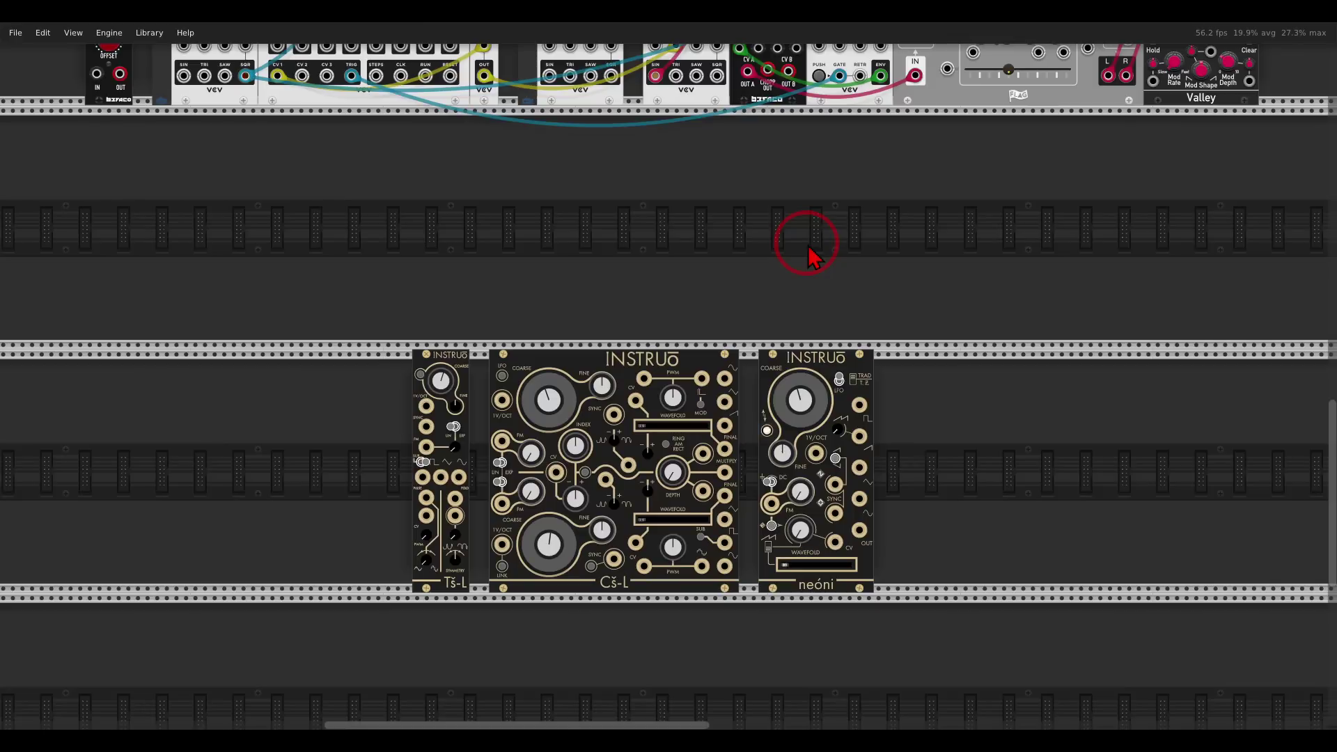
pyautogui.scroll(6, 526, 193)
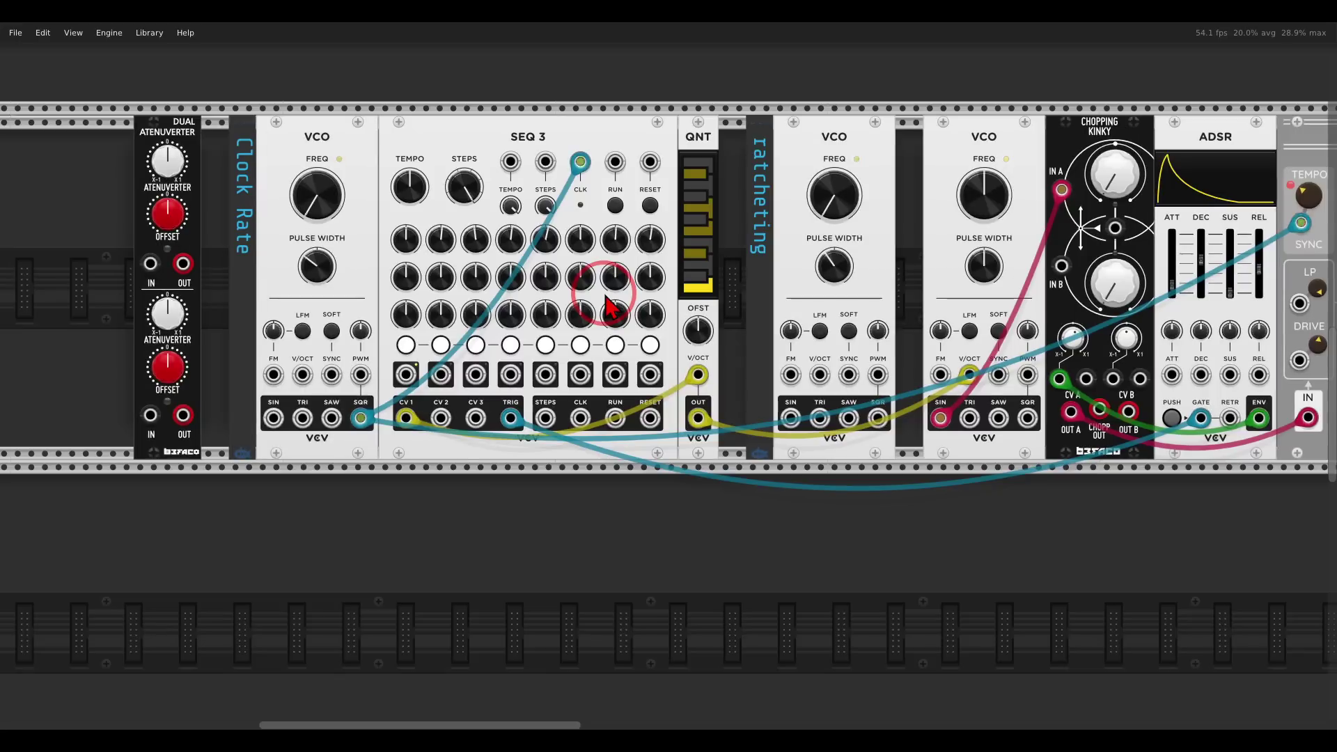
pyautogui.scroll(3, 599, 223)
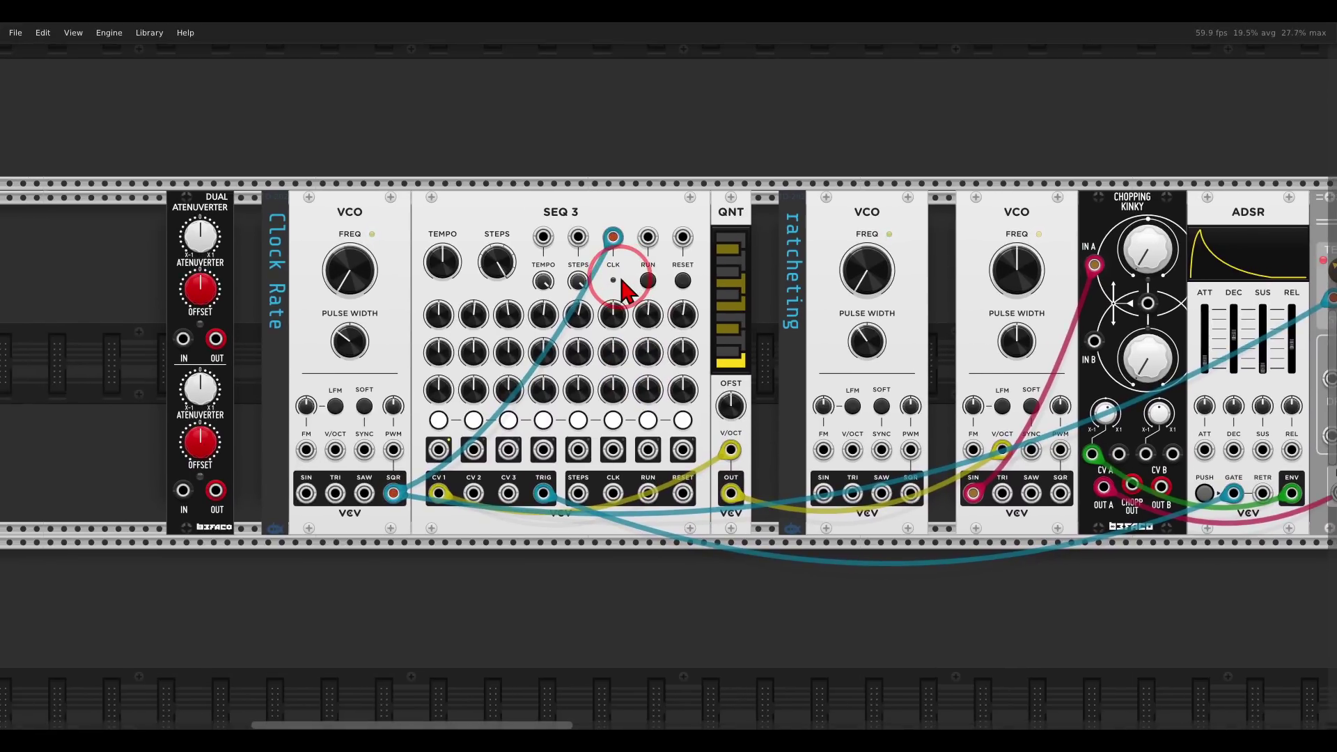
pyautogui.click(646, 280)
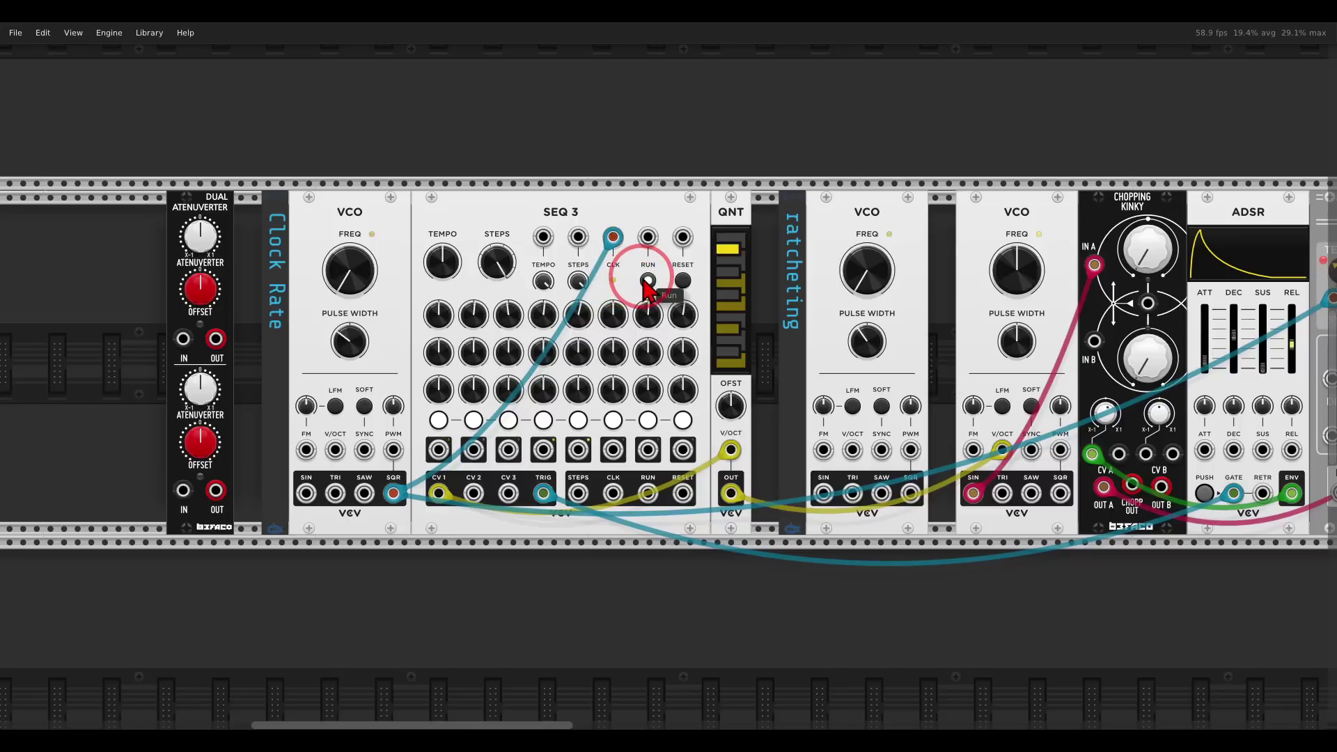
pyautogui.moveTo(362, 286)
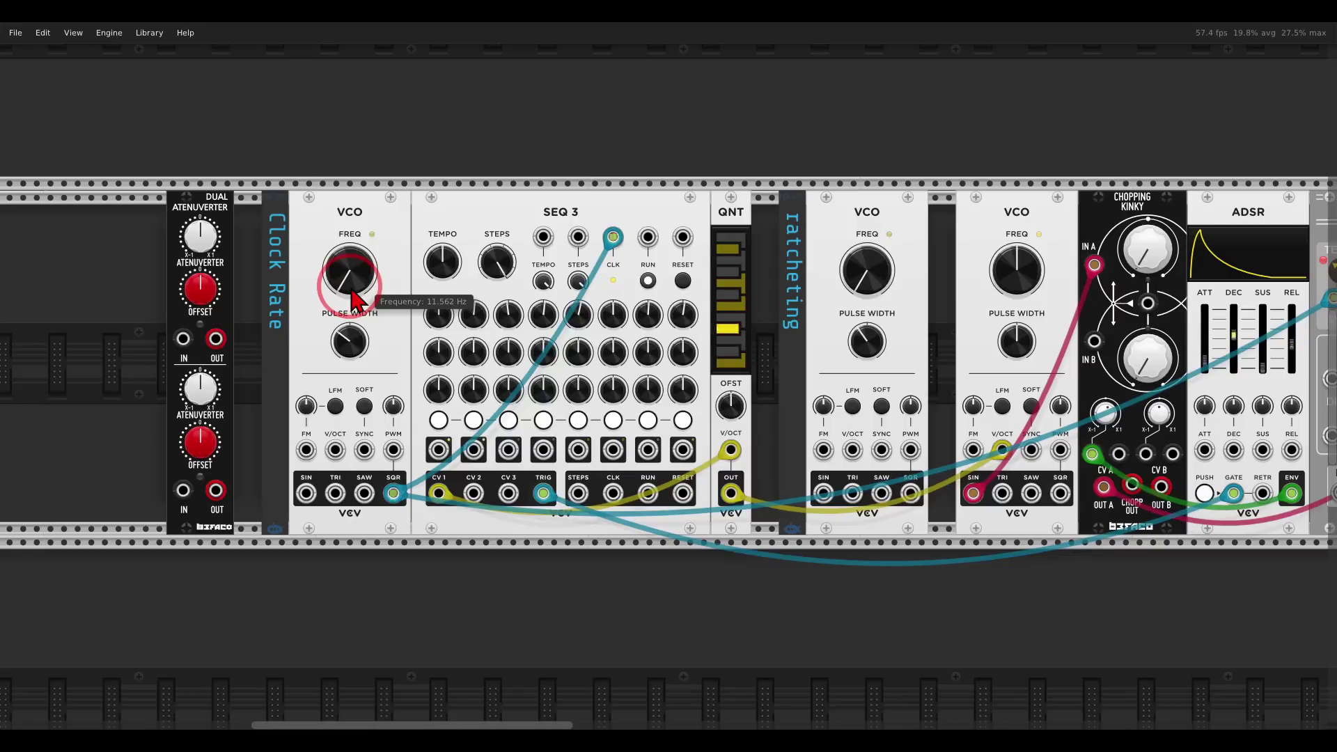
pyautogui.moveTo(215, 339); pyautogui.dragTo(334, 450)
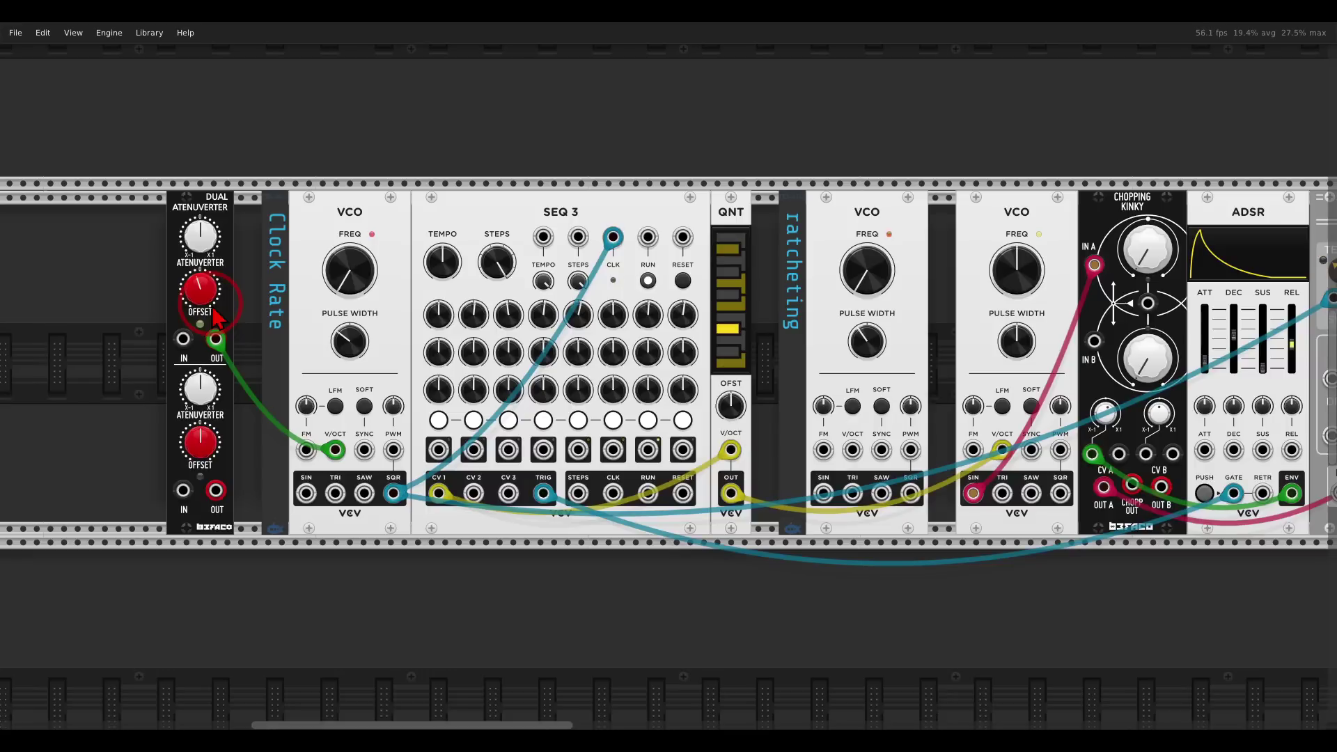
# - Raise the atenuverter offset, move the ADSR gate cable to VCO 2's square, and sync the ratcheting VCO
pyautogui.moveTo(206, 301); pyautogui.dragTo(852, 450)
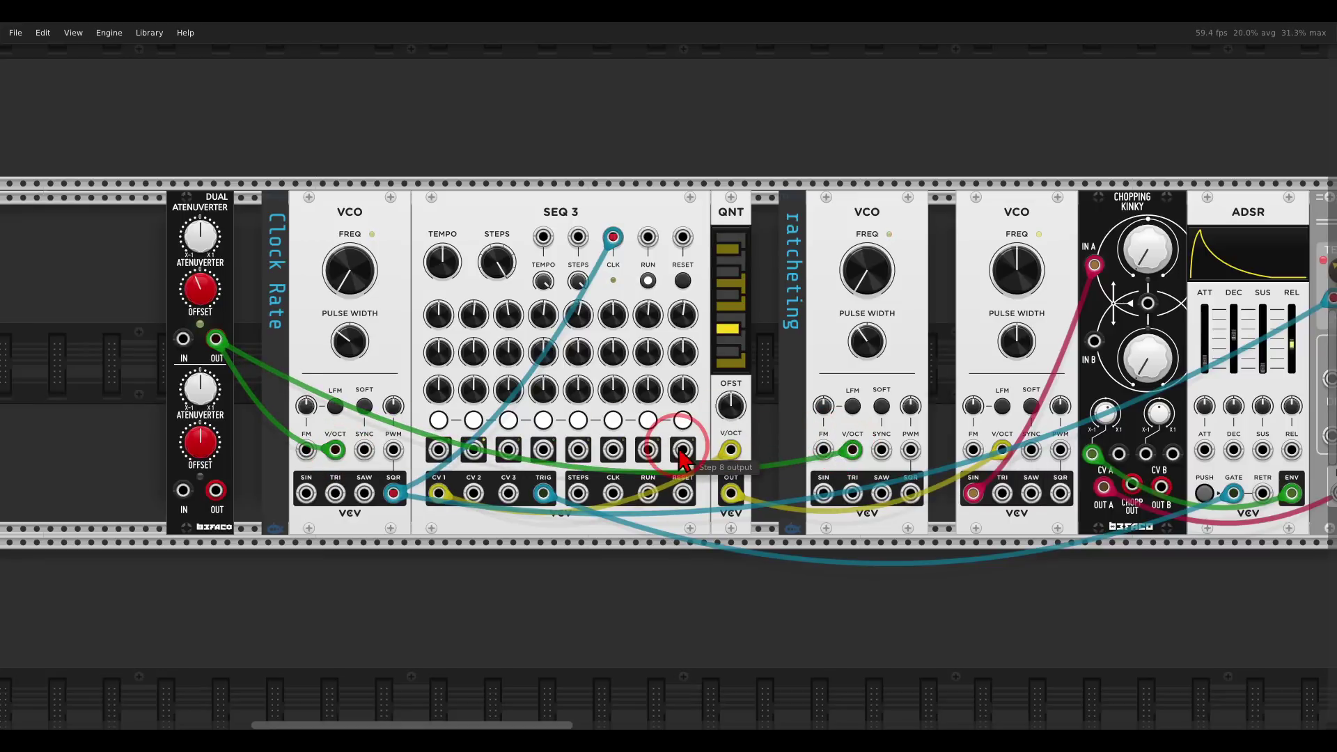
pyautogui.hscroll(5, 681, 453)
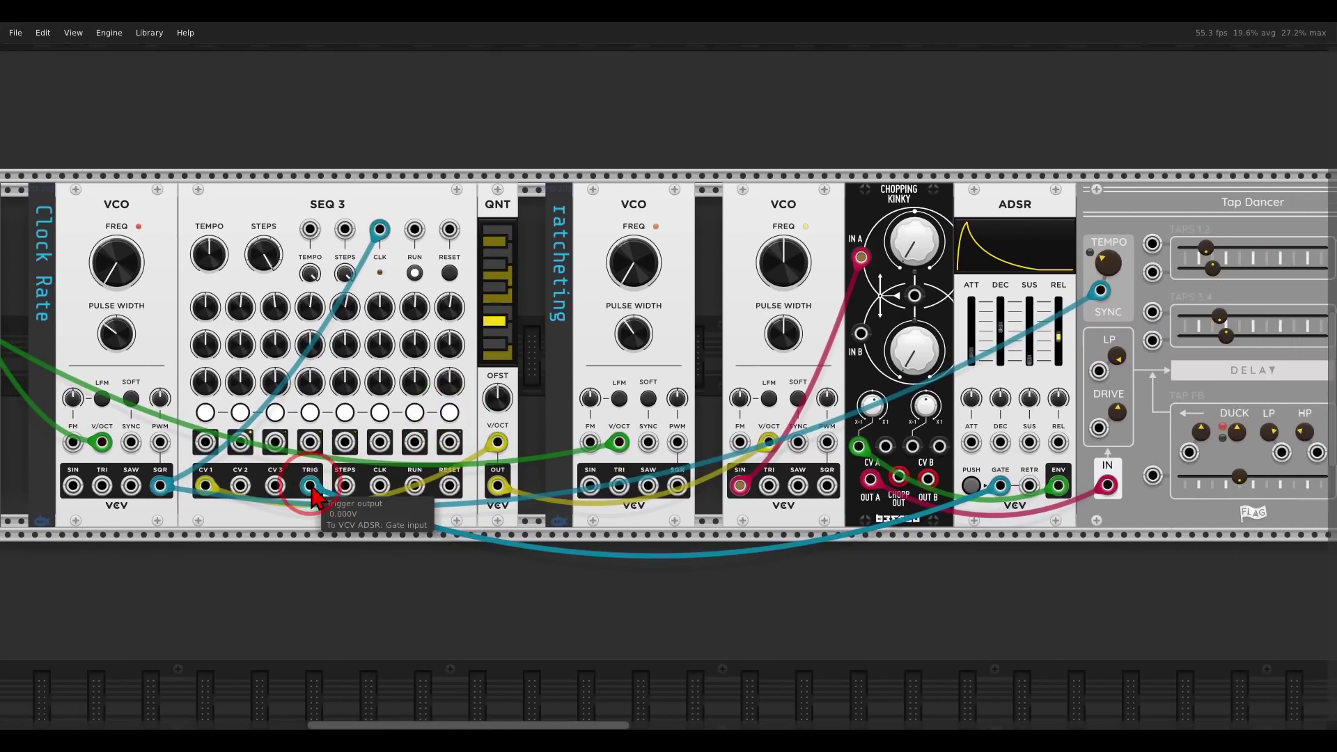
pyautogui.moveTo(311, 496); pyautogui.dragTo(677, 485)
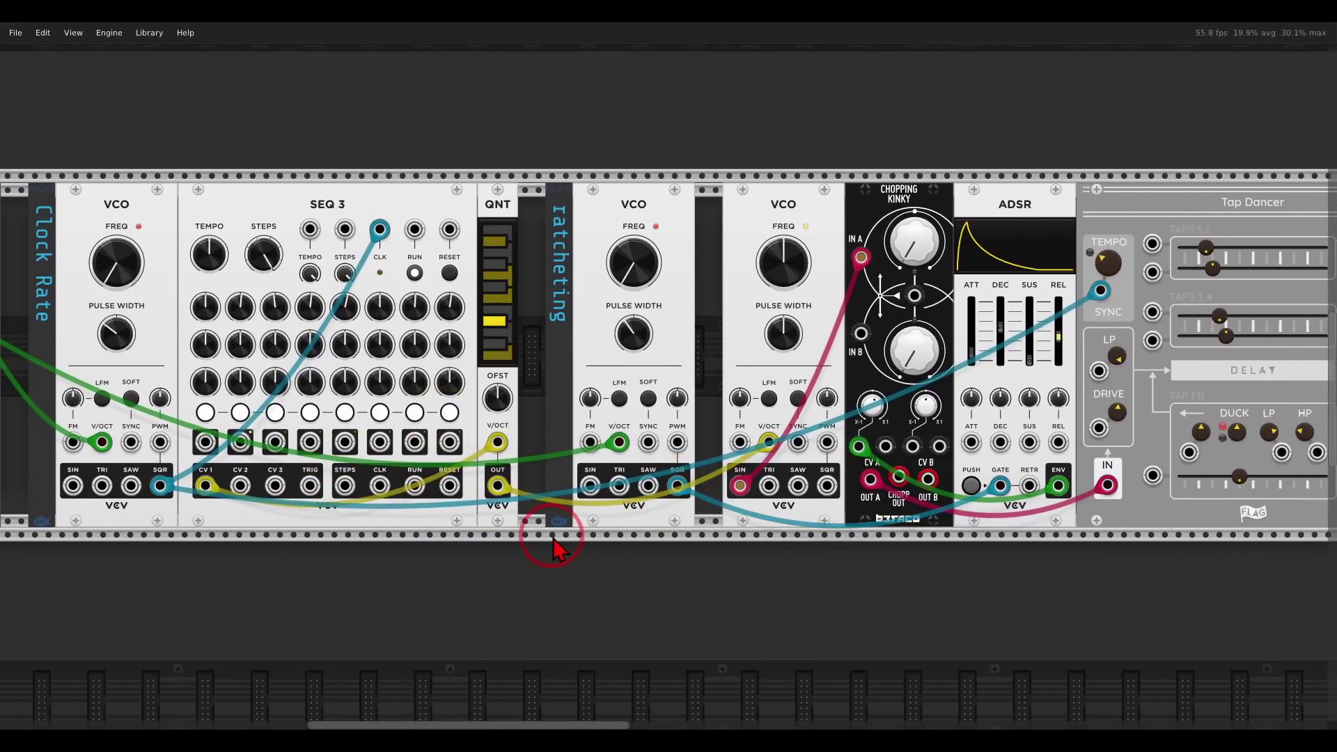
pyautogui.hscroll(-2, 597, 546)
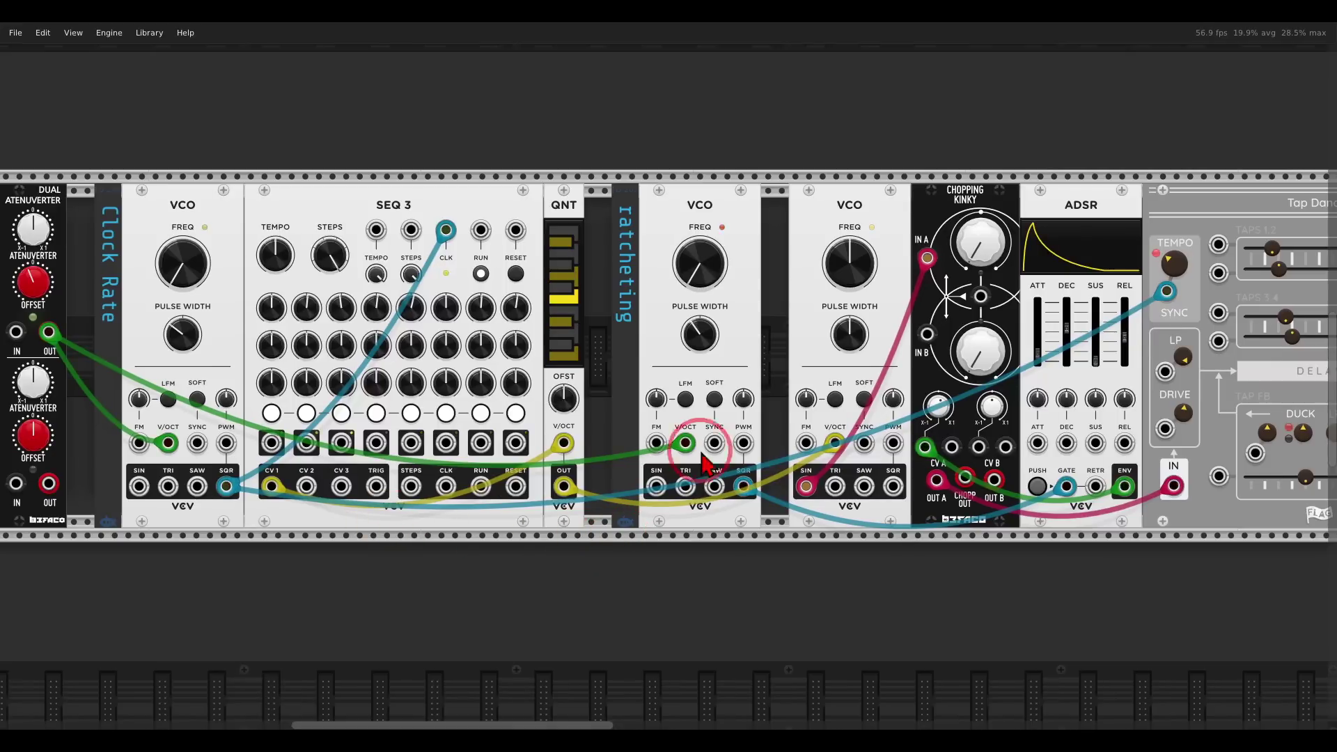
pyautogui.moveTo(704, 454); pyautogui.dragTo(230, 491)
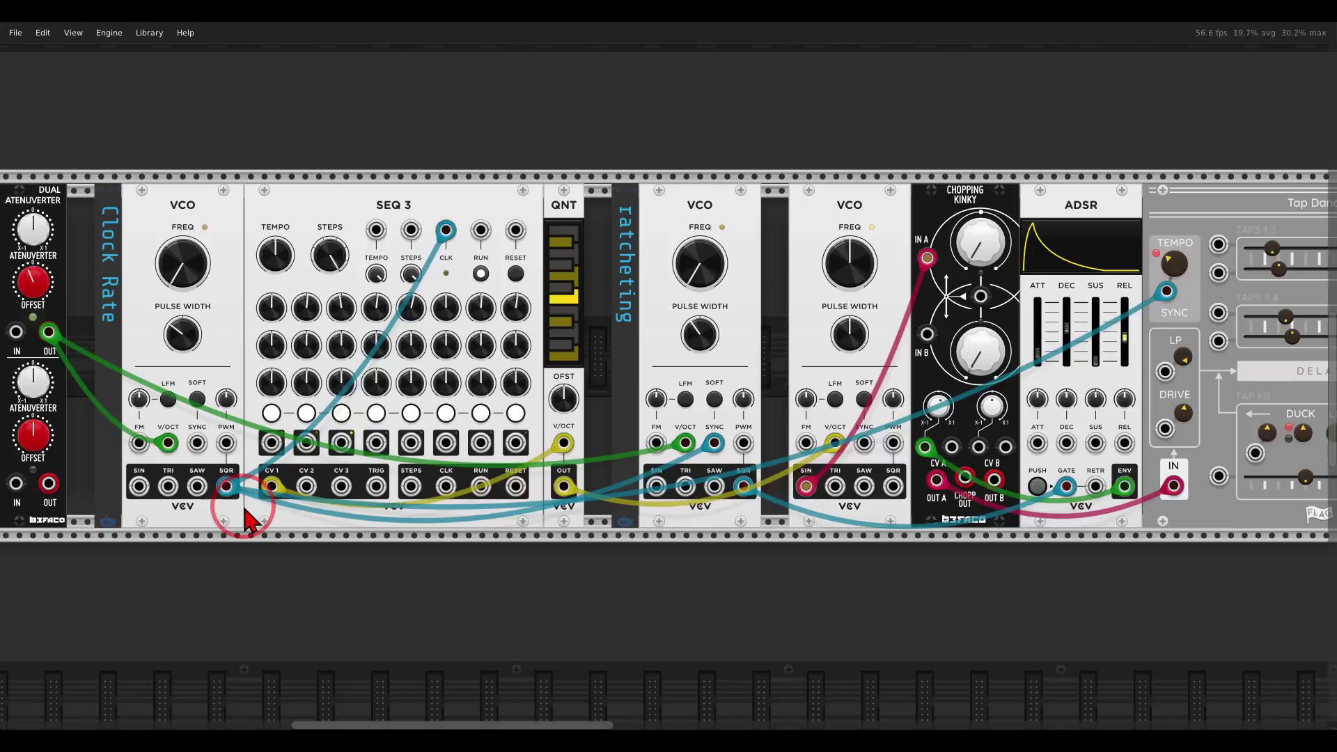
# - Nudge the clock rate offset and tune the second oscillator's frequency
pyautogui.hscroll(-1, 234, 449)
pyautogui.moveTo(56, 283)
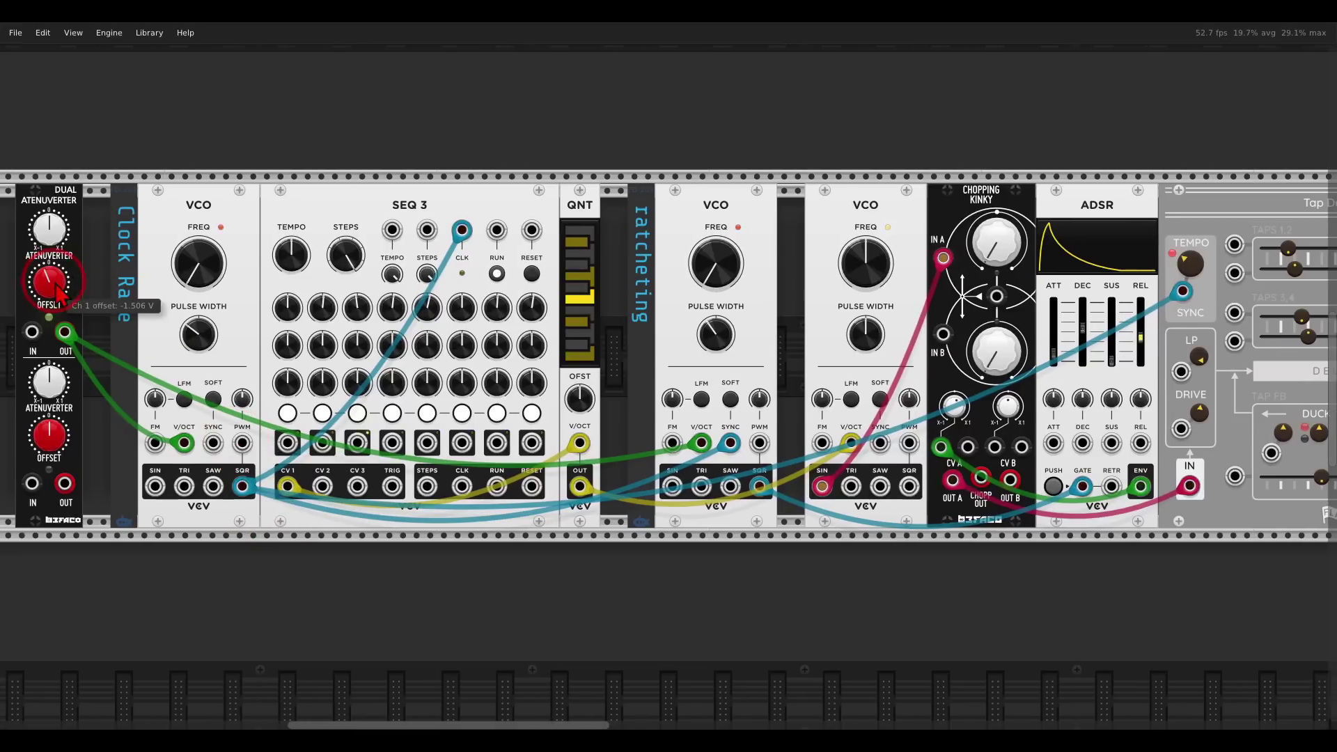
pyautogui.moveTo(58, 291); pyautogui.dragTo(60, 291)
pyautogui.moveTo(698, 257); pyautogui.dragTo(716, 288)
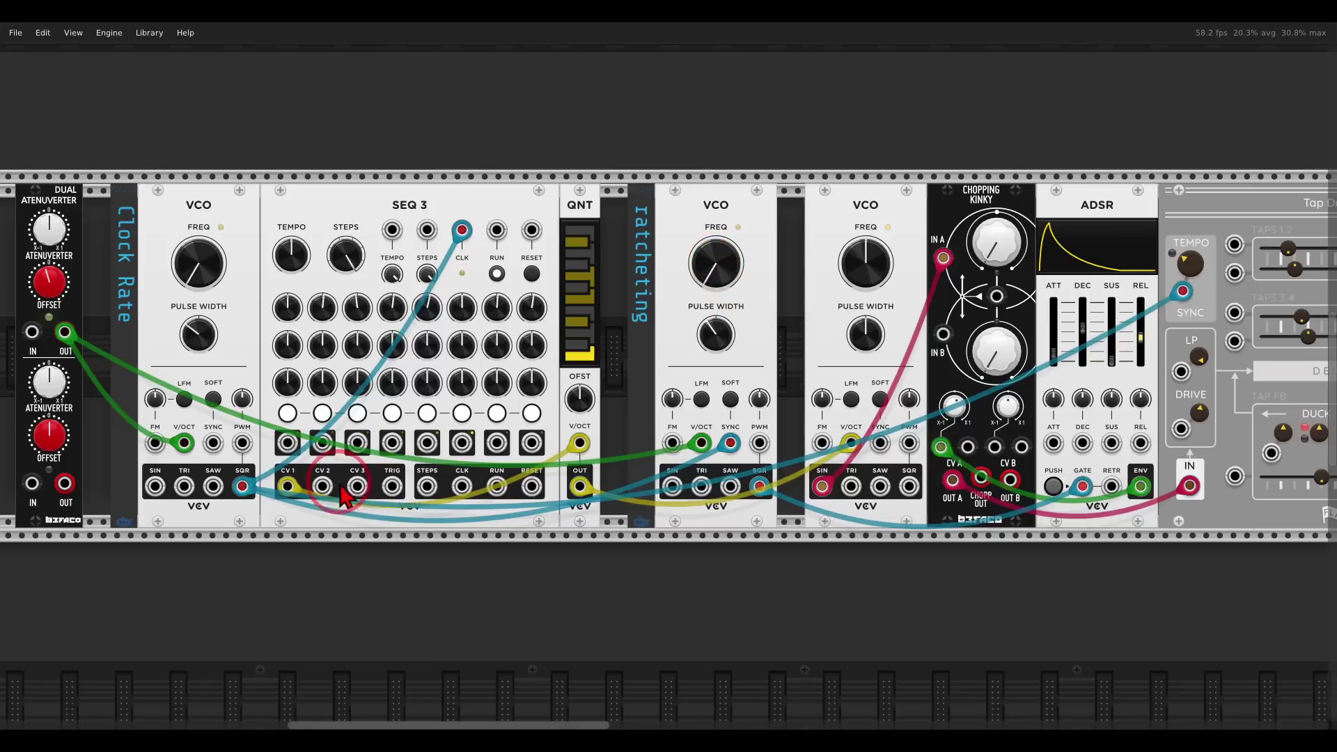
# - Patch SEQ 3 CV 2 to the ratcheting VCO's FM at full amount, and set step 7 to 0.78 V and clock offset to -1.2048 V
pyautogui.moveTo(344, 495); pyautogui.dragTo(659, 246)
pyautogui.click(679, 411)
pyautogui.moveTo(326, 348); pyautogui.dragTo(327, 326)
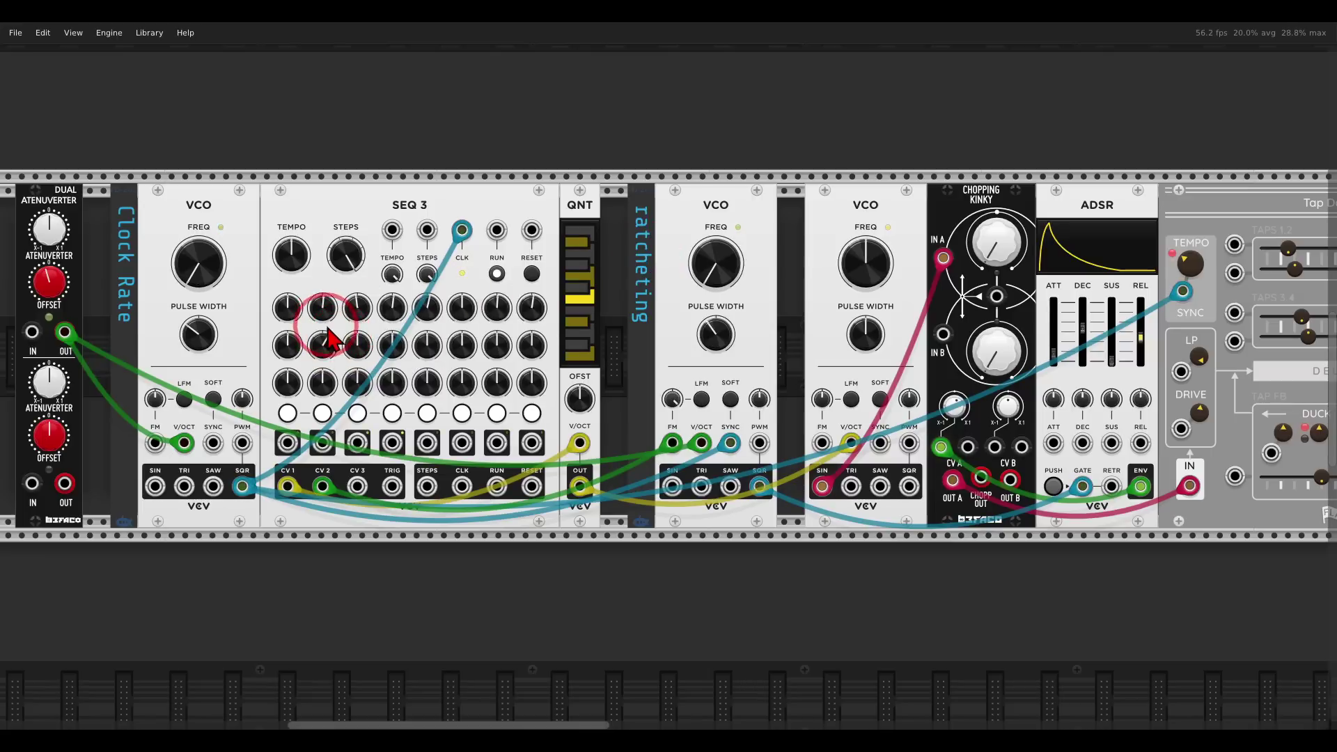
pyautogui.moveTo(493, 347); pyautogui.dragTo(485, 337)
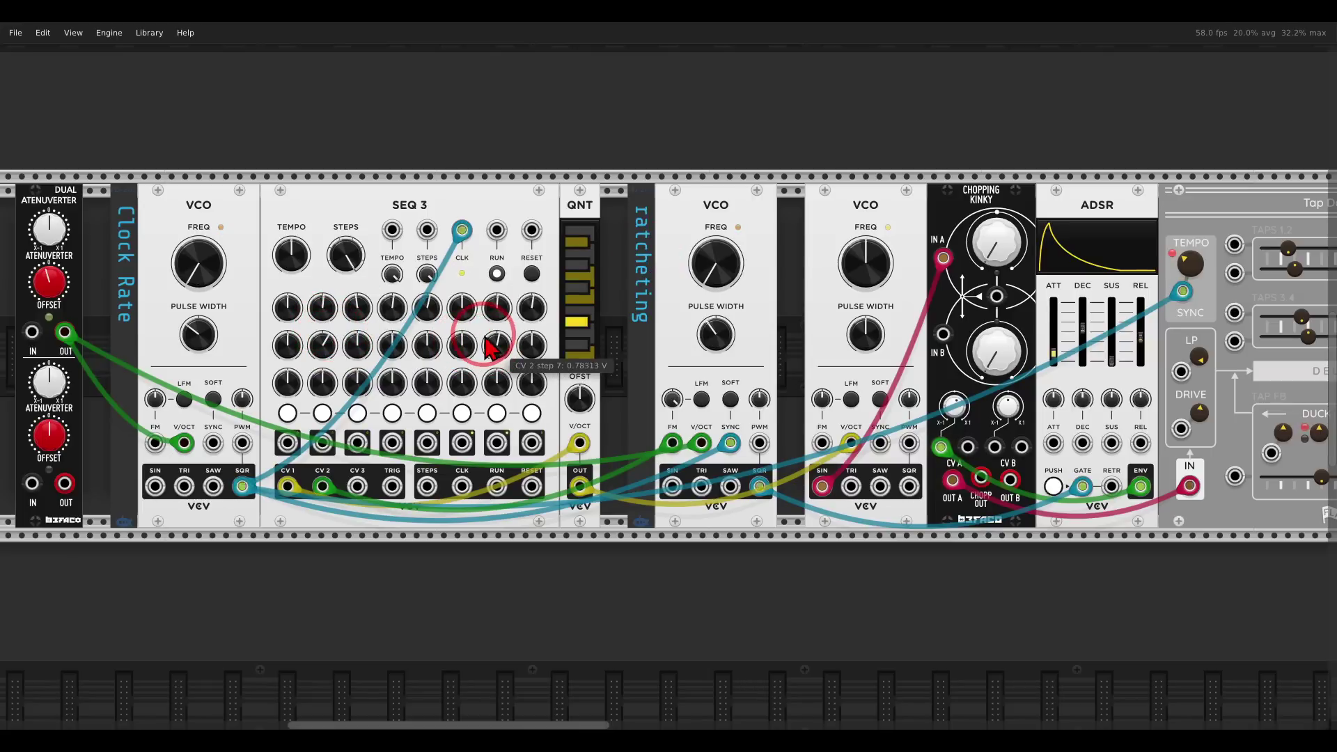
pyautogui.click(70, 304)
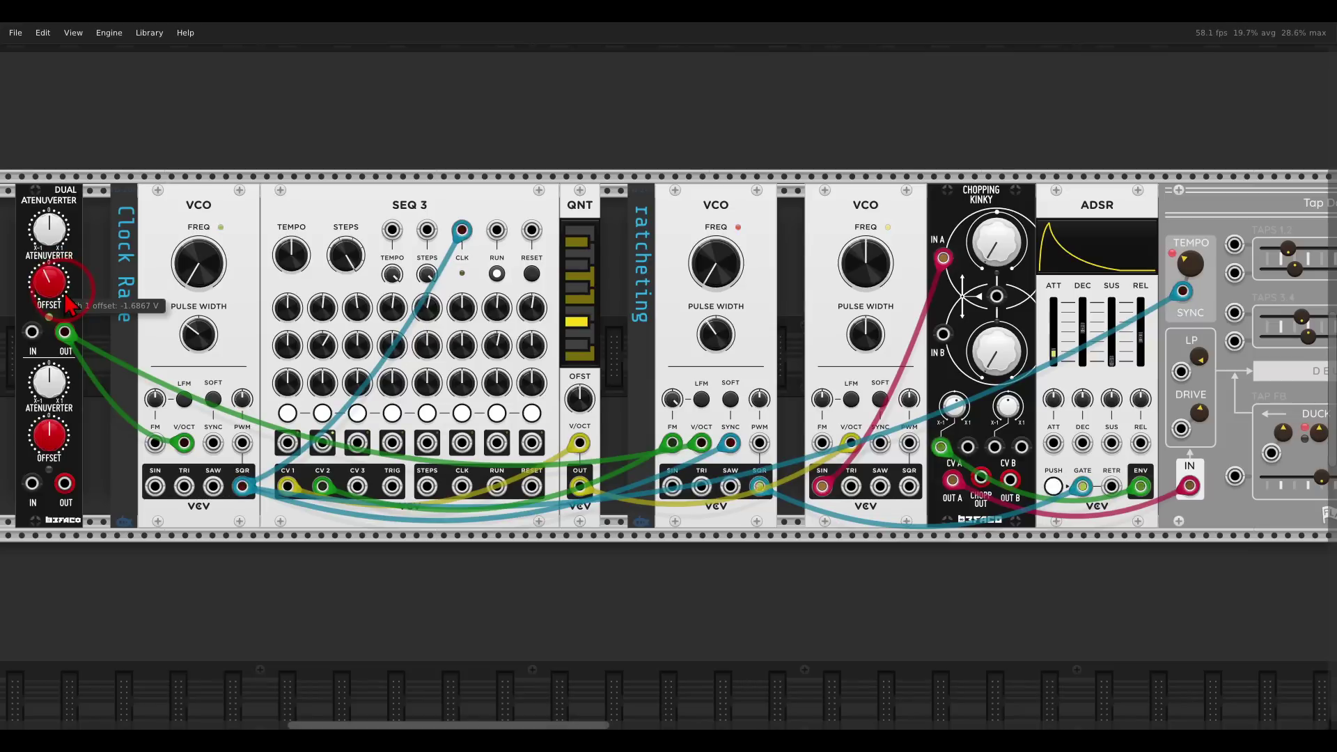
pyautogui.moveTo(70, 304); pyautogui.dragTo(70, 301)
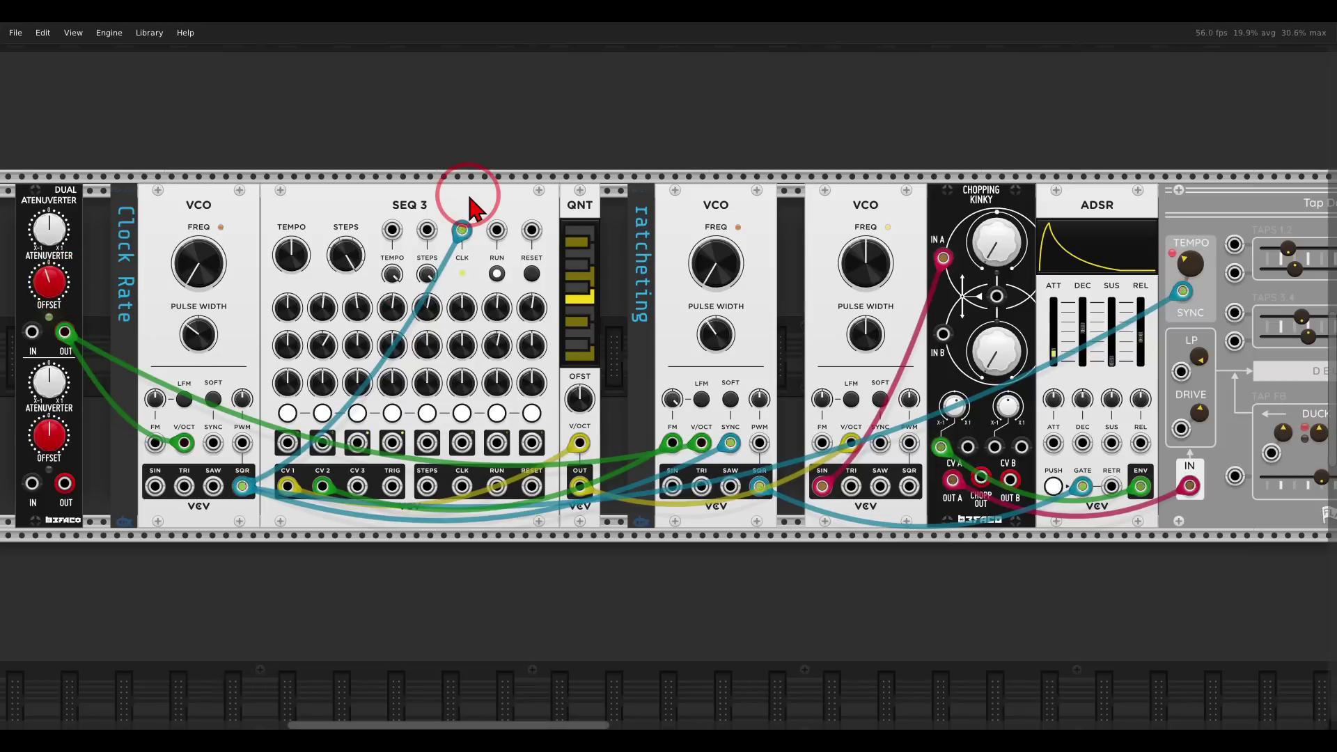
# - Switch Tš-L and Cš-L into LFO mode, turn neóni's LFO mode off, and bring up the BATUMI image
pyautogui.moveTo(979, 245); pyautogui.dragTo(797, 242)
pyautogui.hscroll(4, 806, 255)
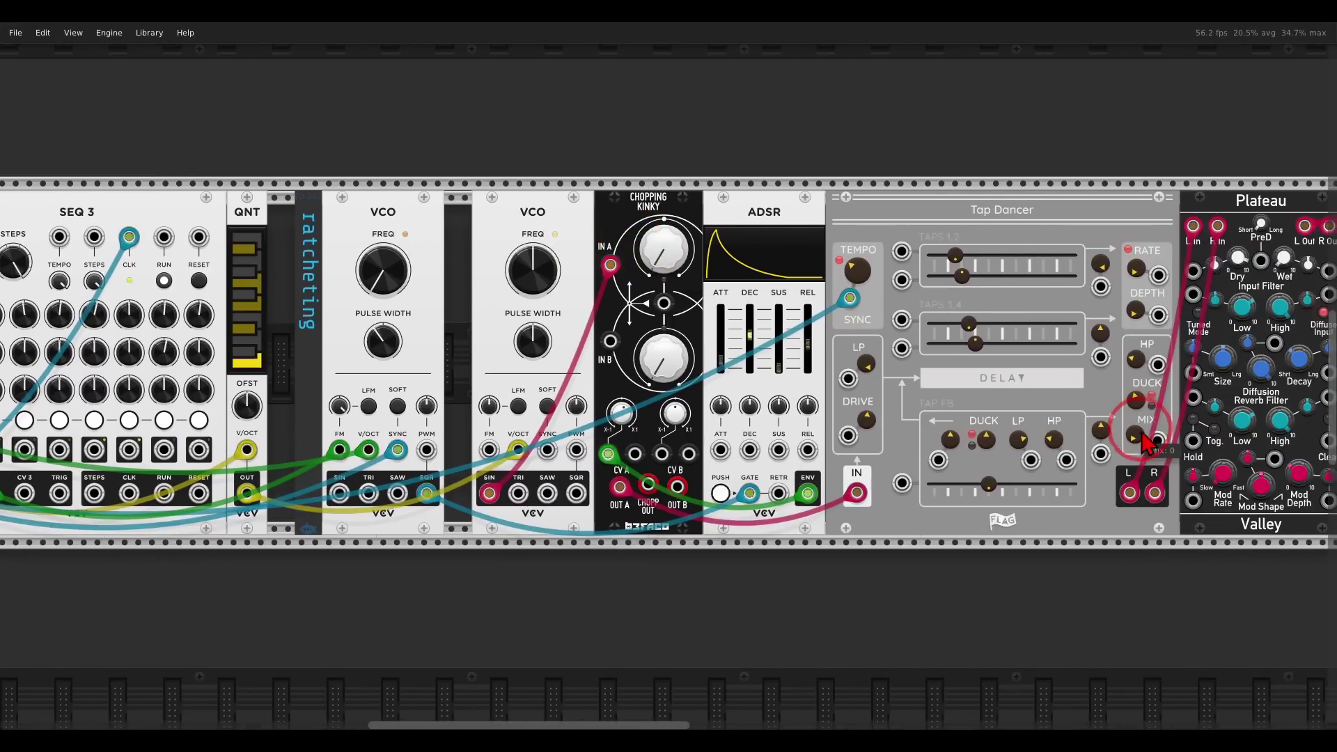
pyautogui.hscroll(3, 1139, 403)
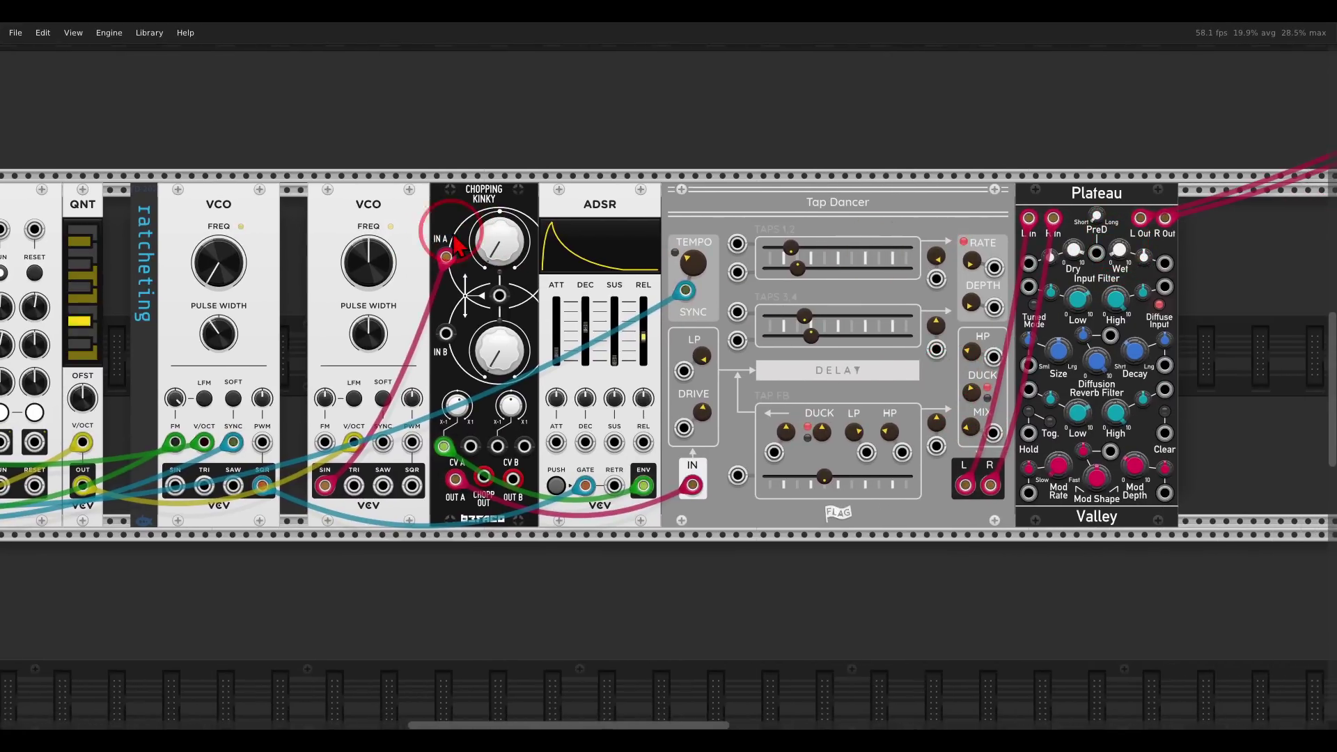
pyautogui.scroll(-1, 451, 231)
pyautogui.moveTo(365, 227); pyautogui.dragTo(645, 137)
pyautogui.scroll(-8, 612, 215)
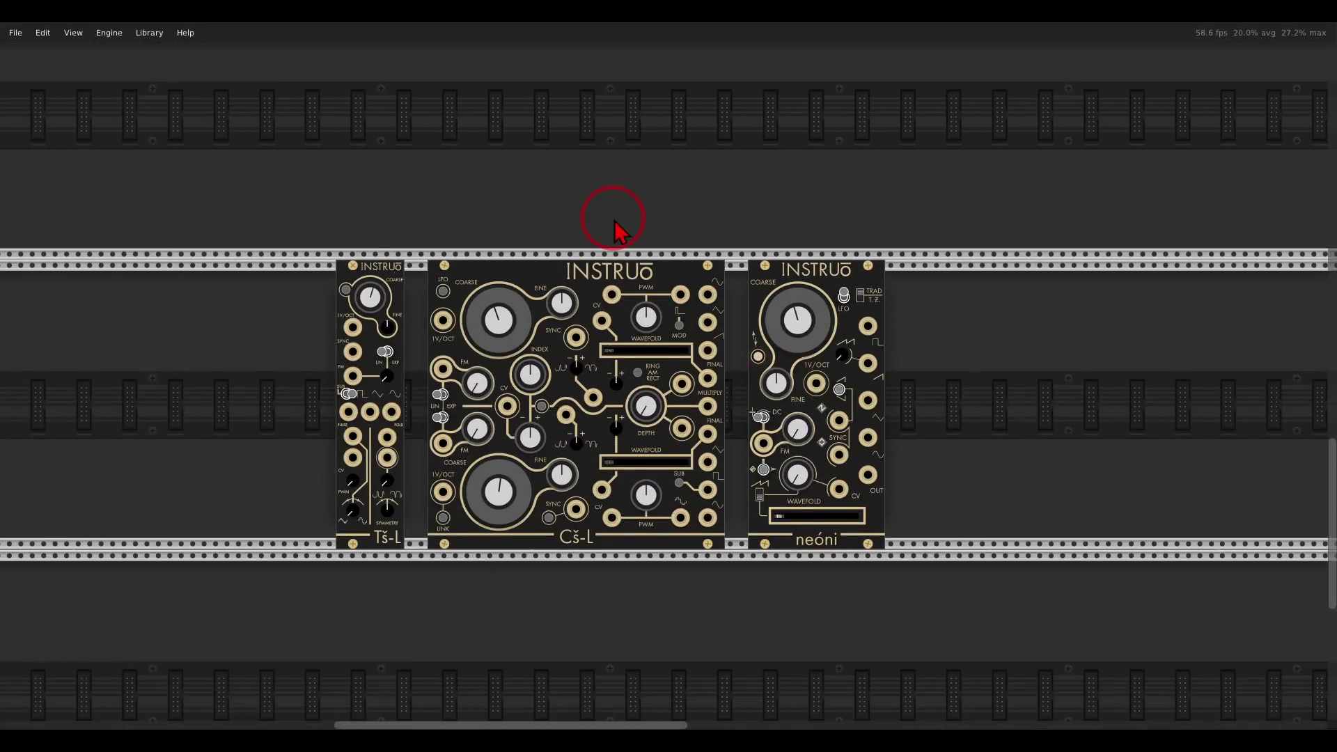
pyautogui.click(346, 291)
pyautogui.click(443, 292)
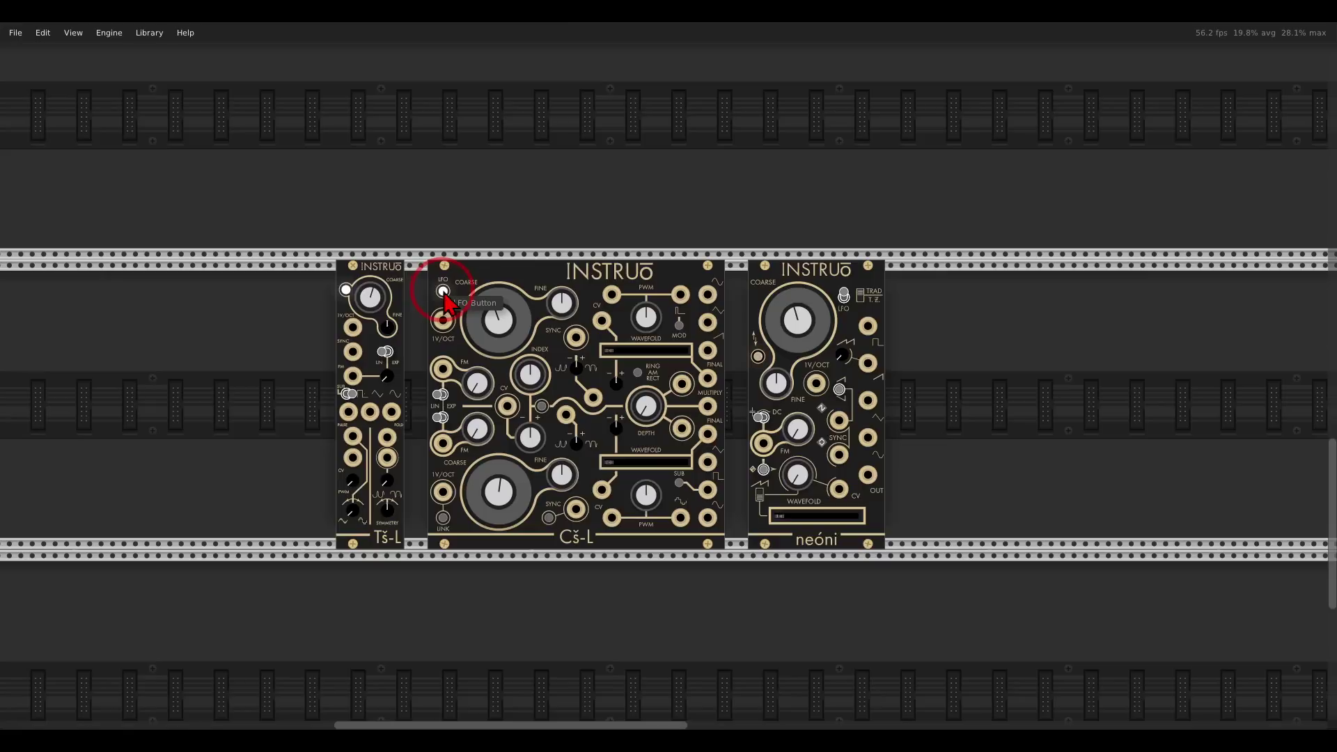
pyautogui.click(844, 299)
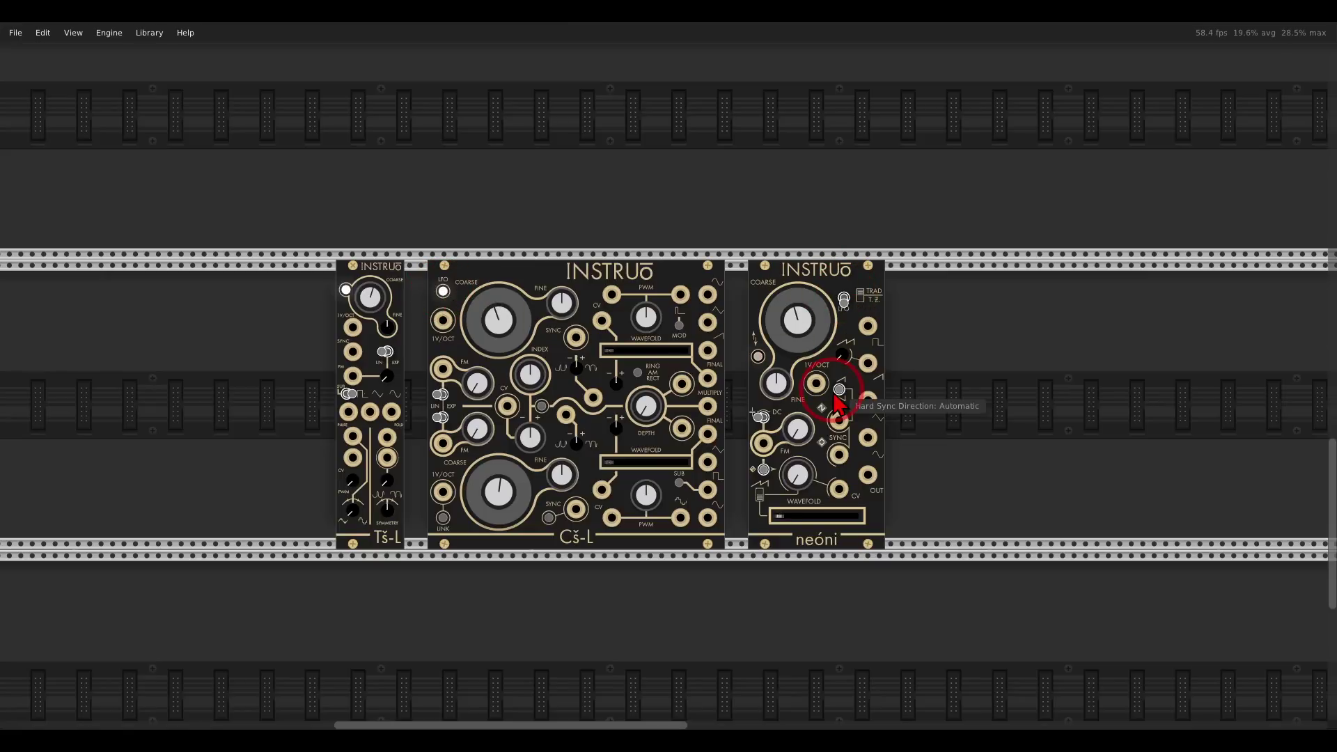
pyautogui.scroll(10, 638, 135)
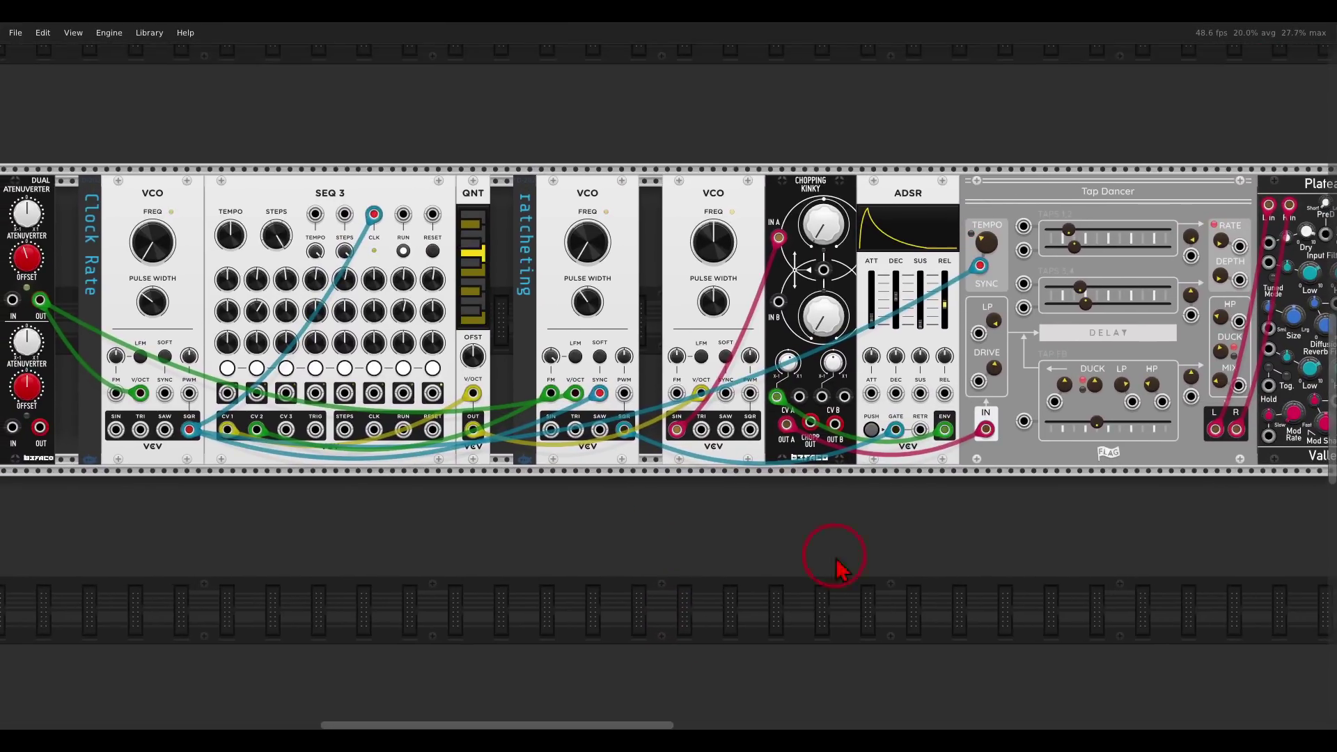
pyautogui.click(1119, 739)
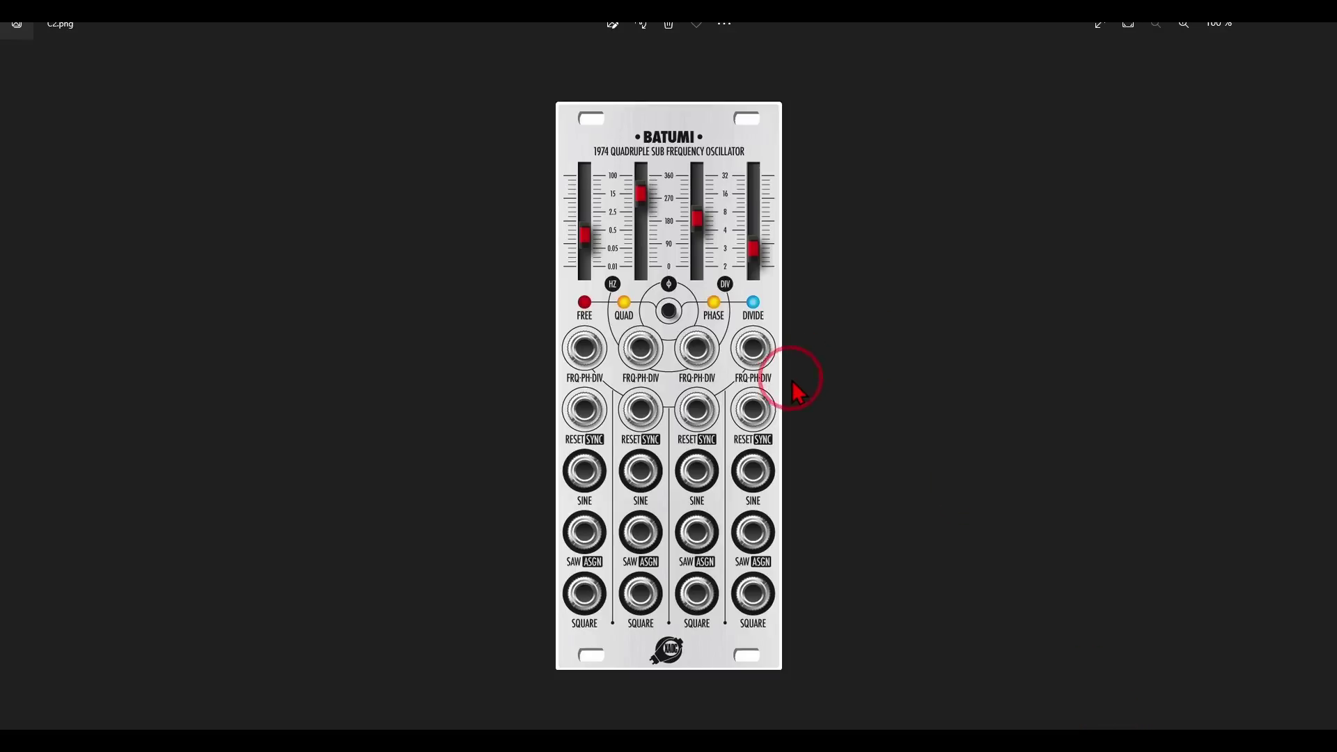
# - Circle BATUMI's RESET/SYNC jack row, clear the annotation, and switch back to VCV Rack
pyautogui.moveTo(791, 382)
pyautogui.mouseDown()
pyautogui.moveTo(561, 376)
pyautogui.moveTo(493, 431)
pyautogui.moveTo(838, 451)
pyautogui.moveTo(855, 403)
pyautogui.moveTo(775, 373)
pyautogui.mouseUp()
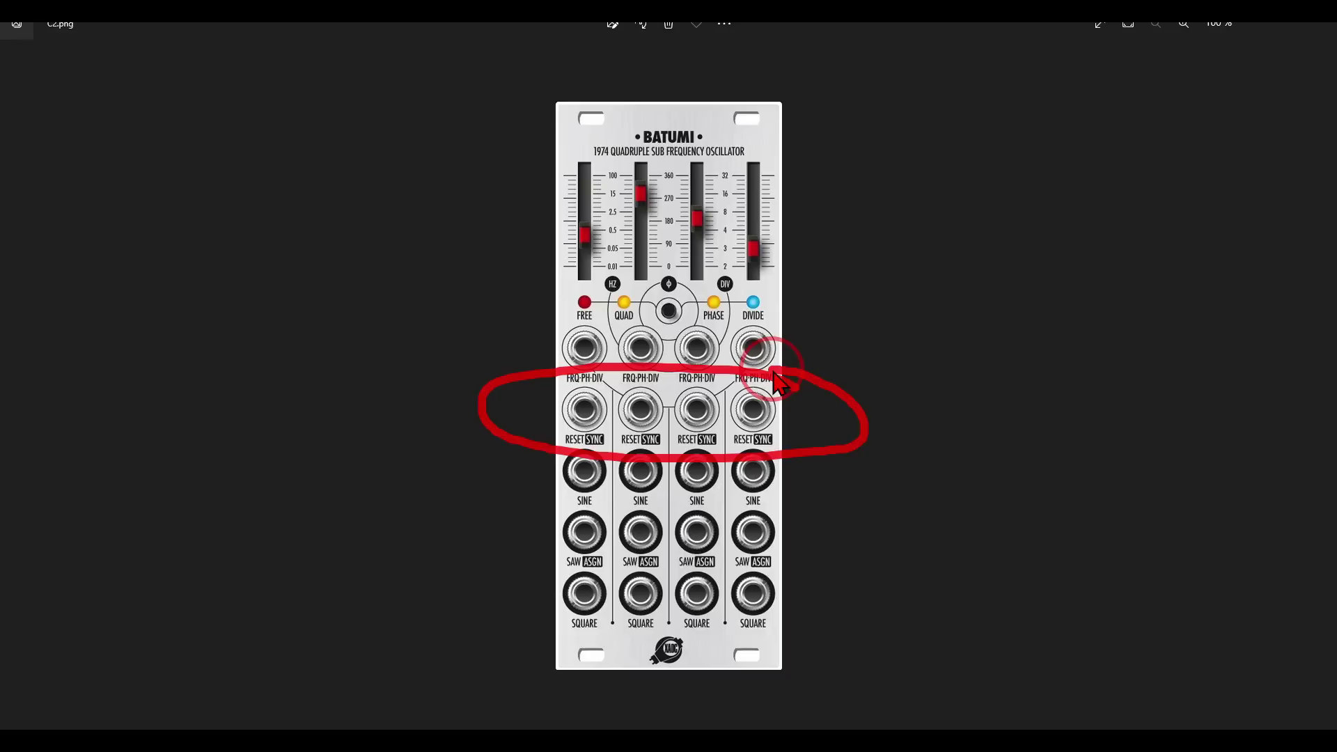
pyautogui.press('Escape')
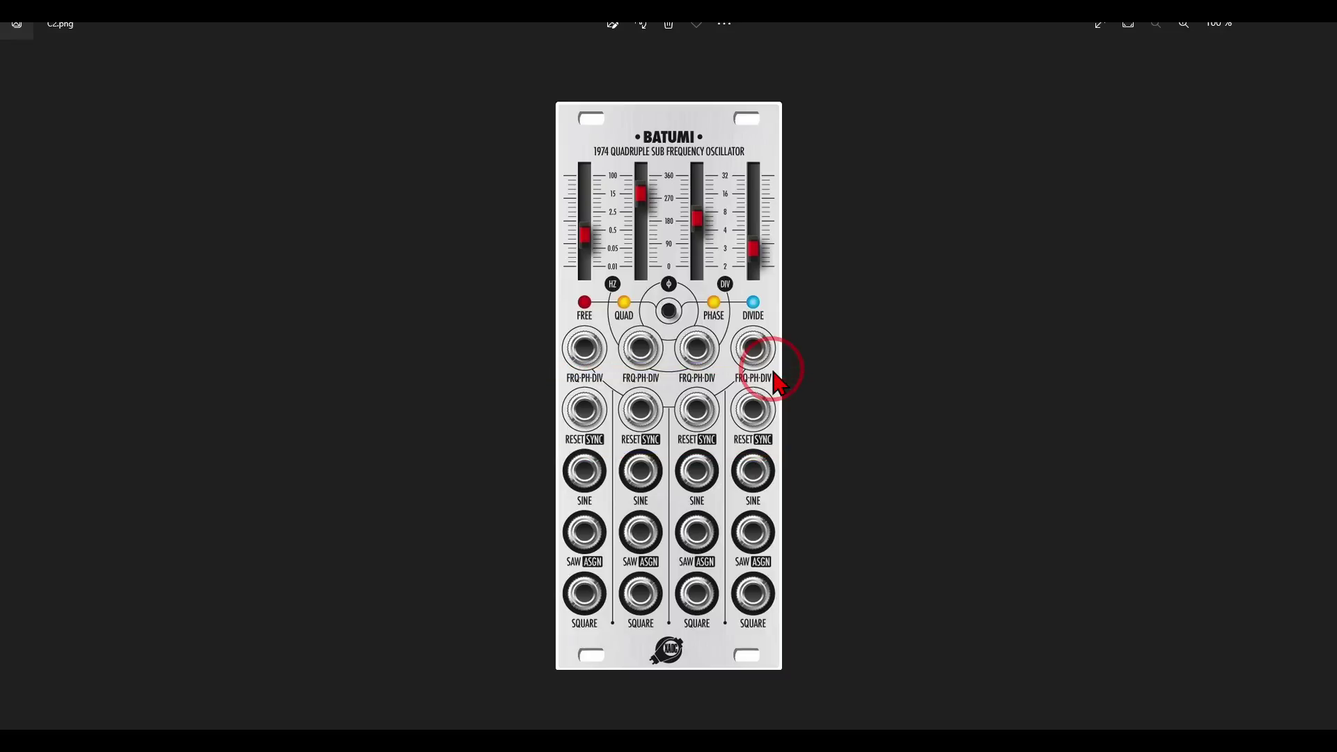
pyautogui.click(702, 740)
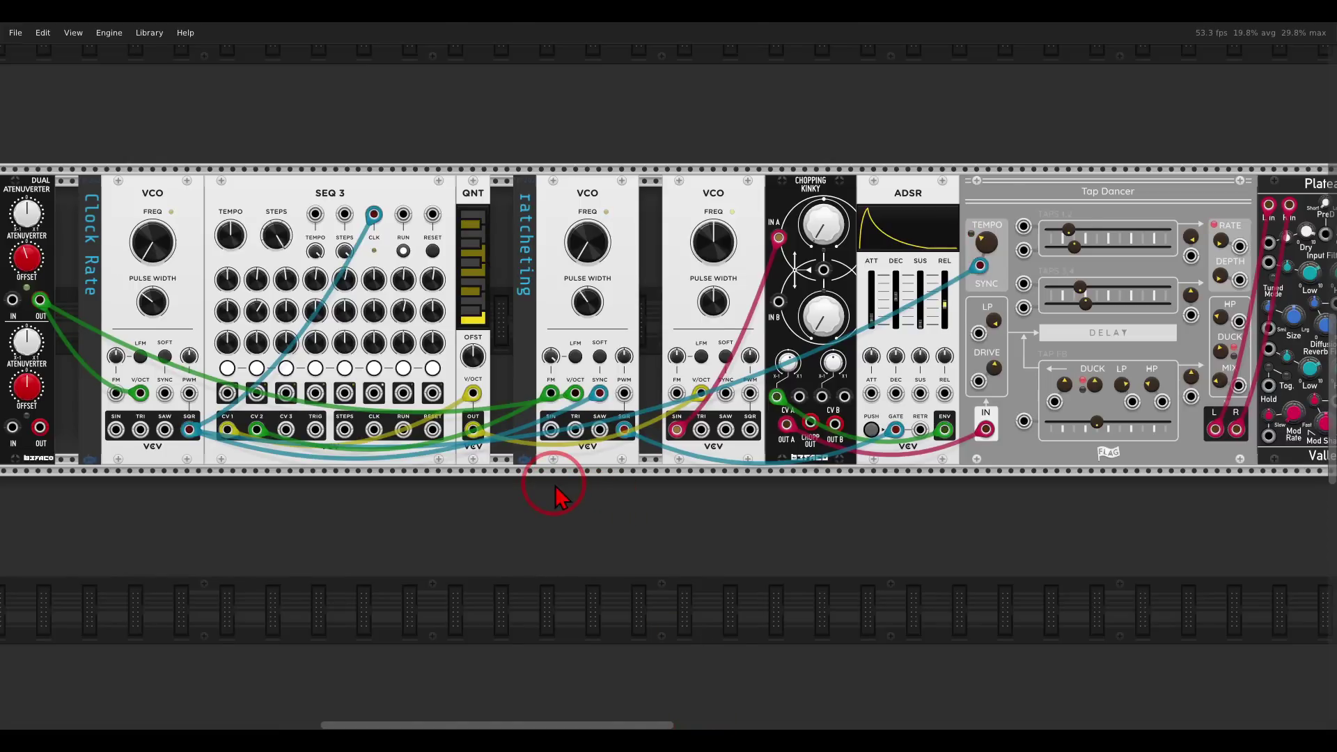
pyautogui.scroll(-2, 555, 495)
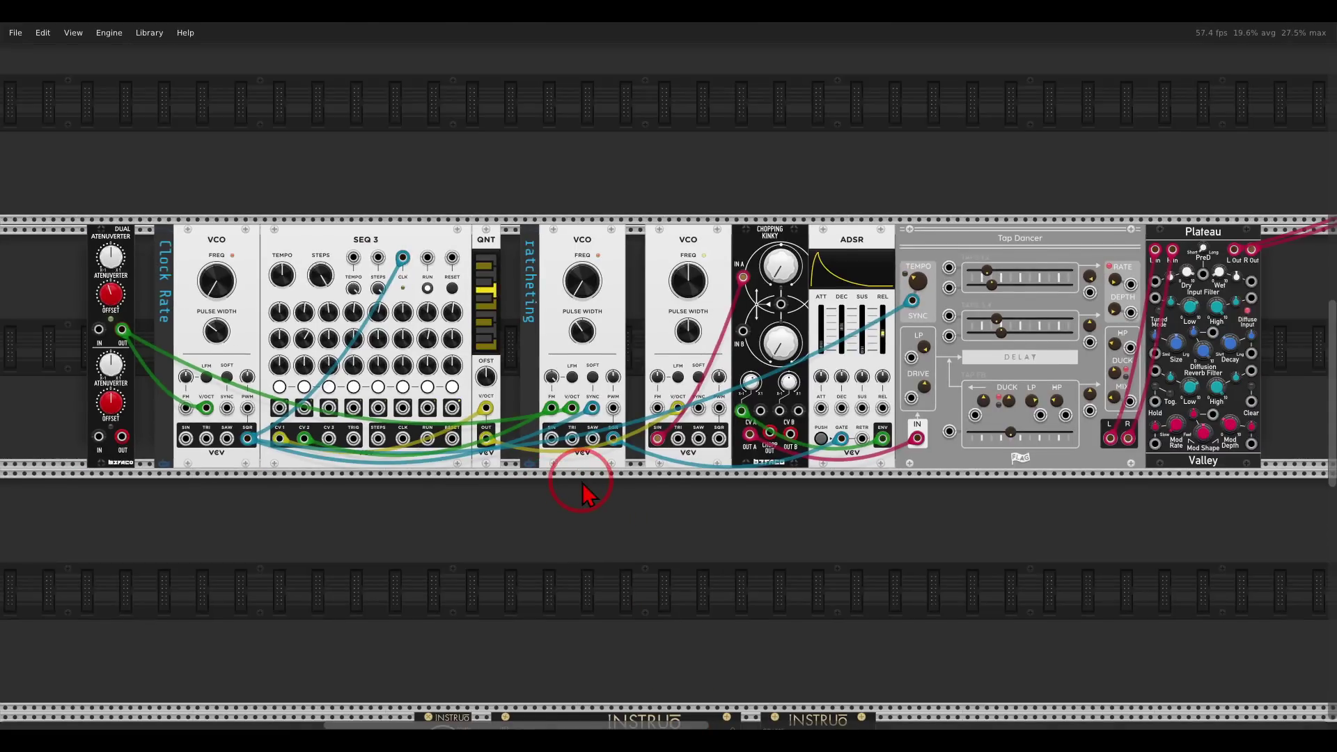
pyautogui.moveTo(583, 482); pyautogui.dragTo(582, 495)
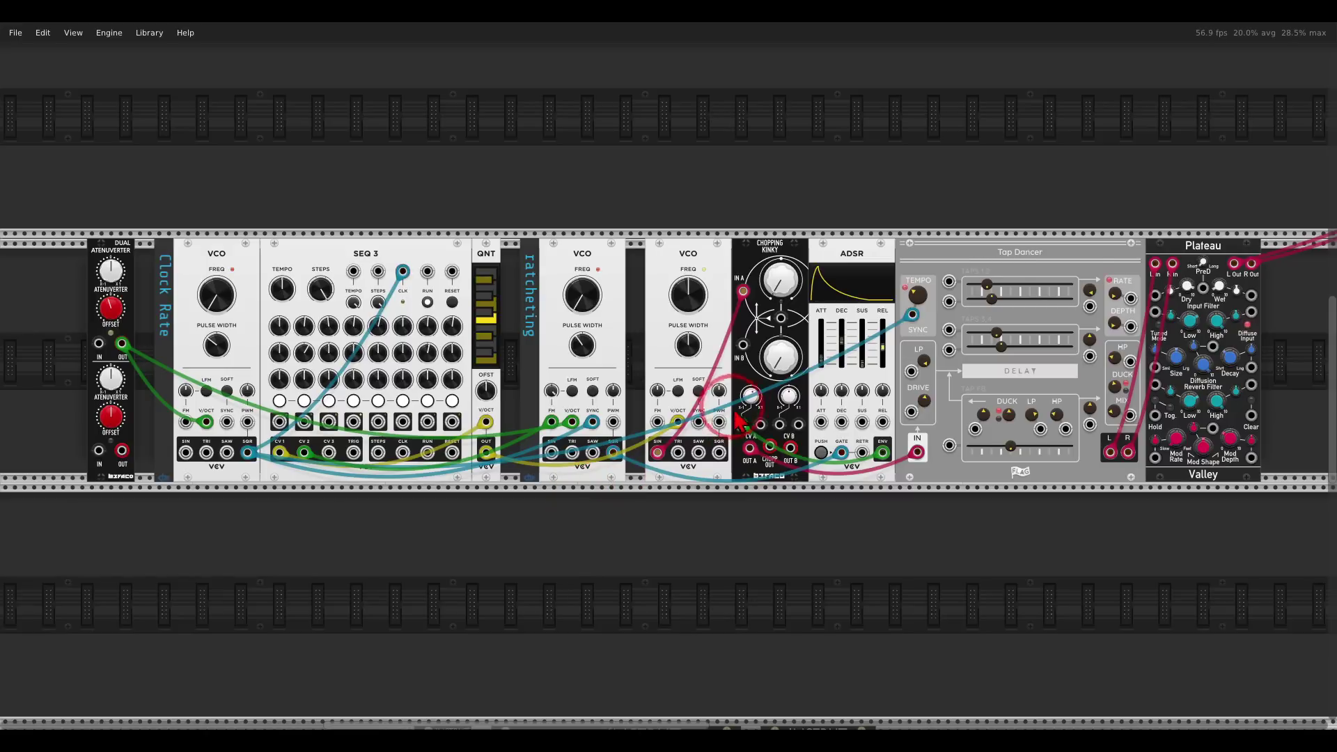
pyautogui.moveTo(750, 396)
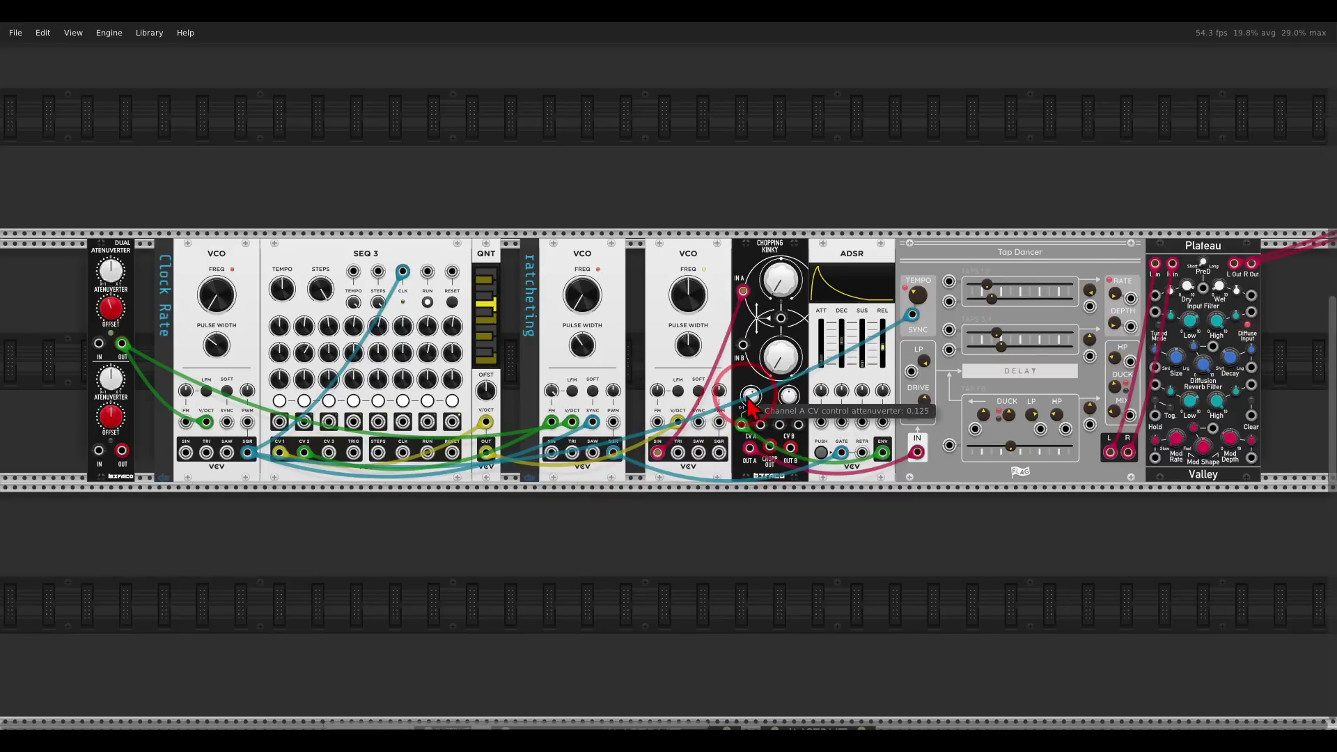
pyautogui.moveTo(751, 407); pyautogui.dragTo(747, 406)
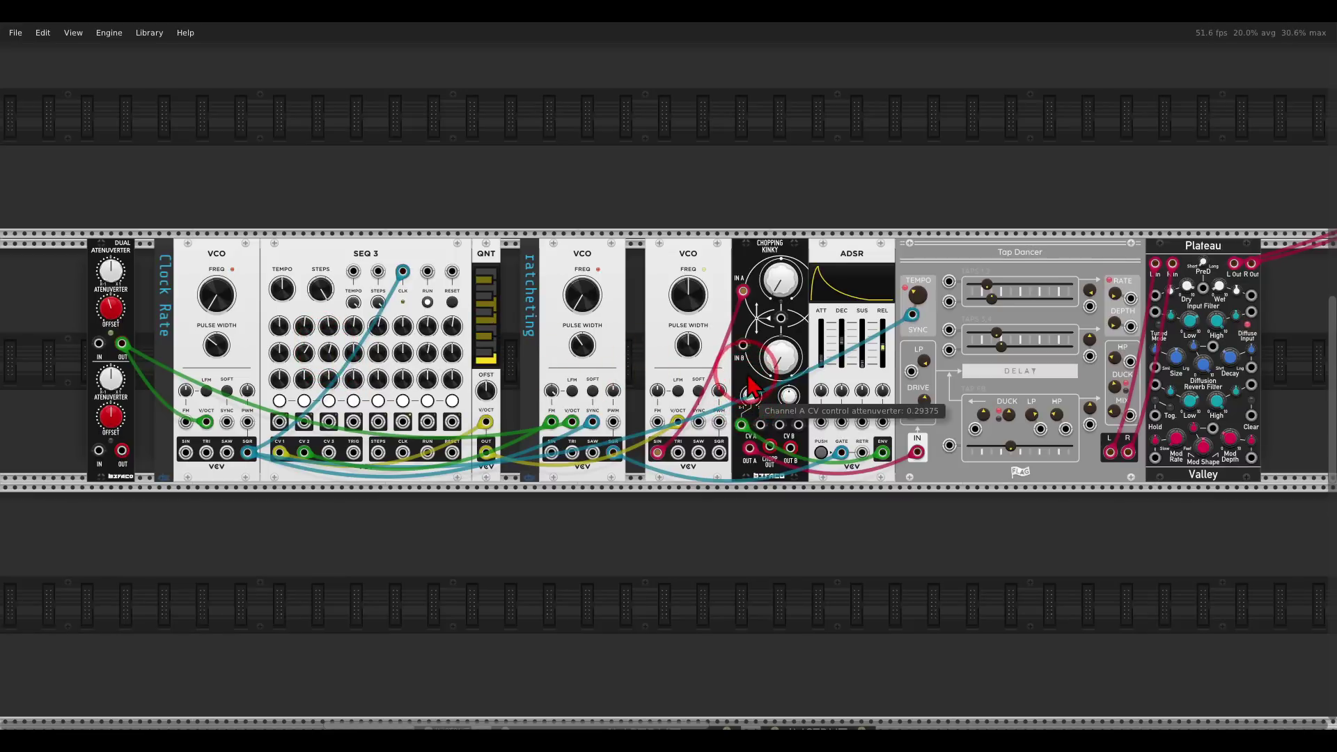
pyautogui.moveTo(751, 394); pyautogui.dragTo(752, 405)
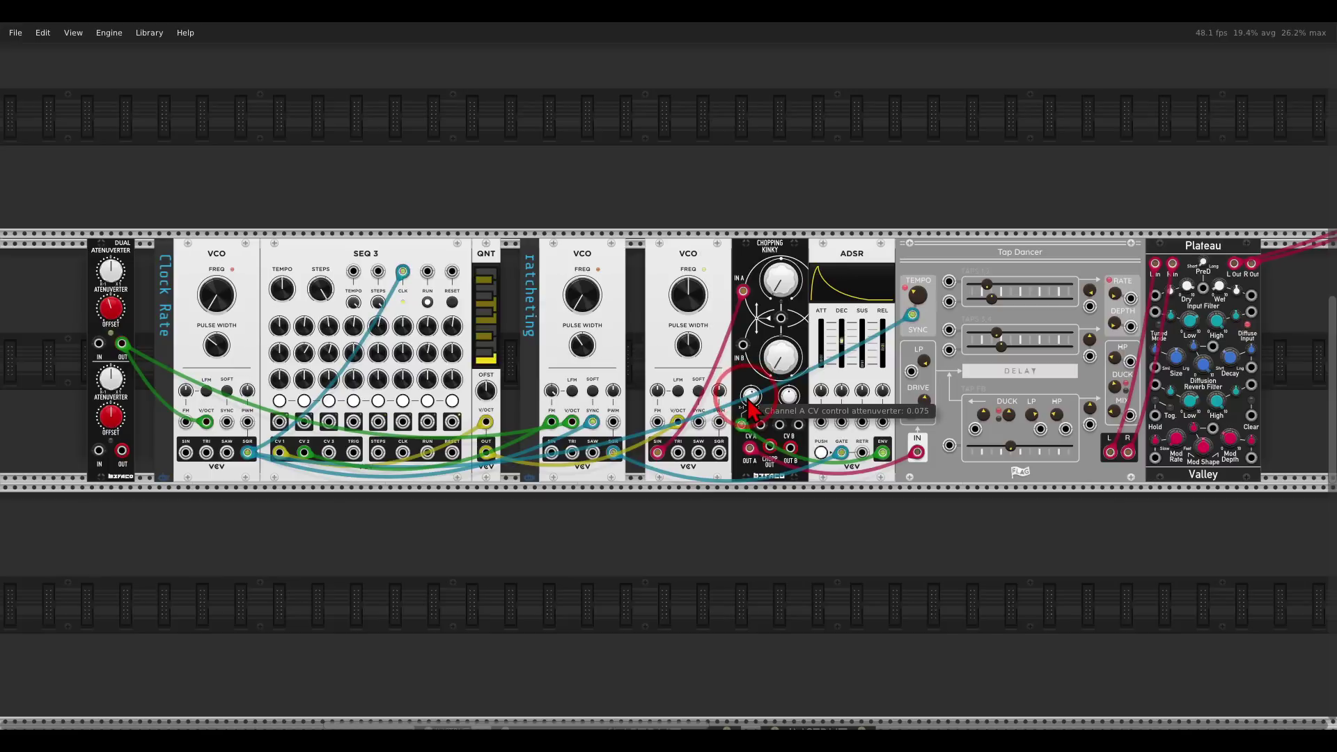
# - Raise SEQ 3's CV 2 step 8 to 3.012 V
pyautogui.click(450, 363)
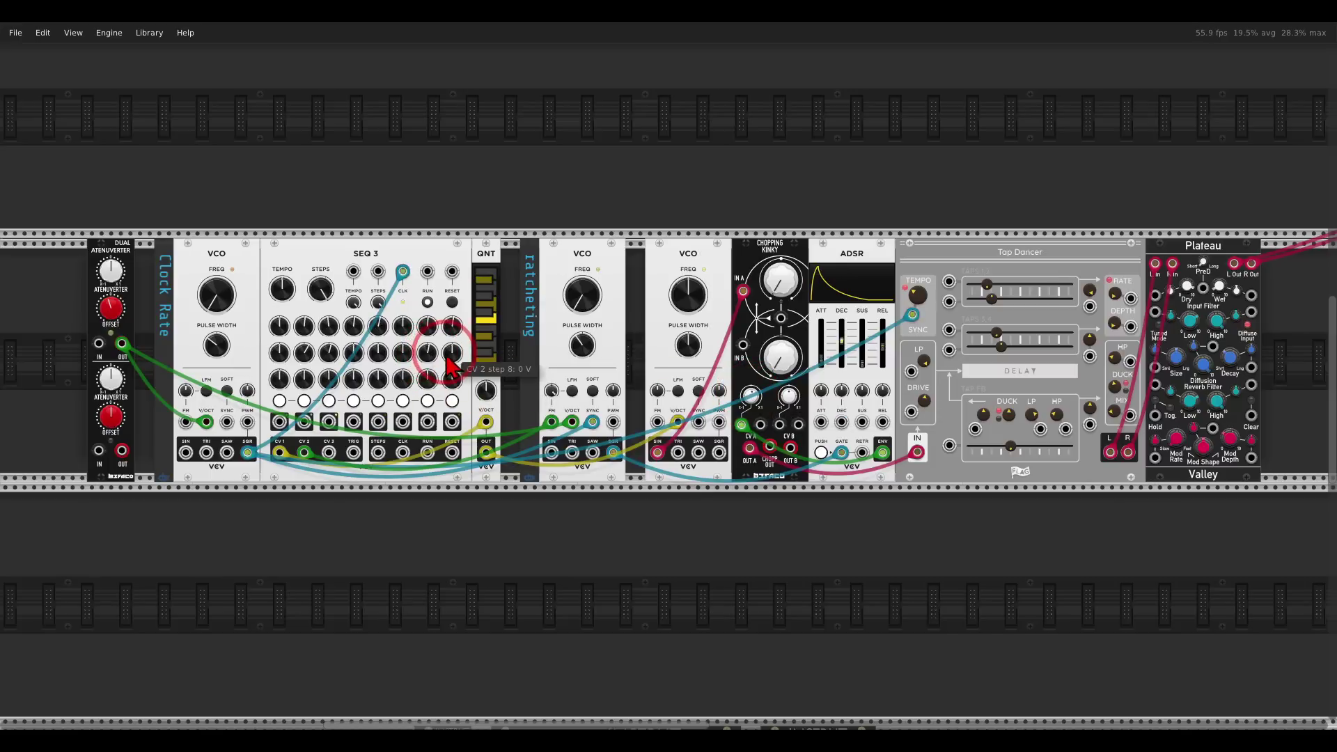
pyautogui.click(114, 315)
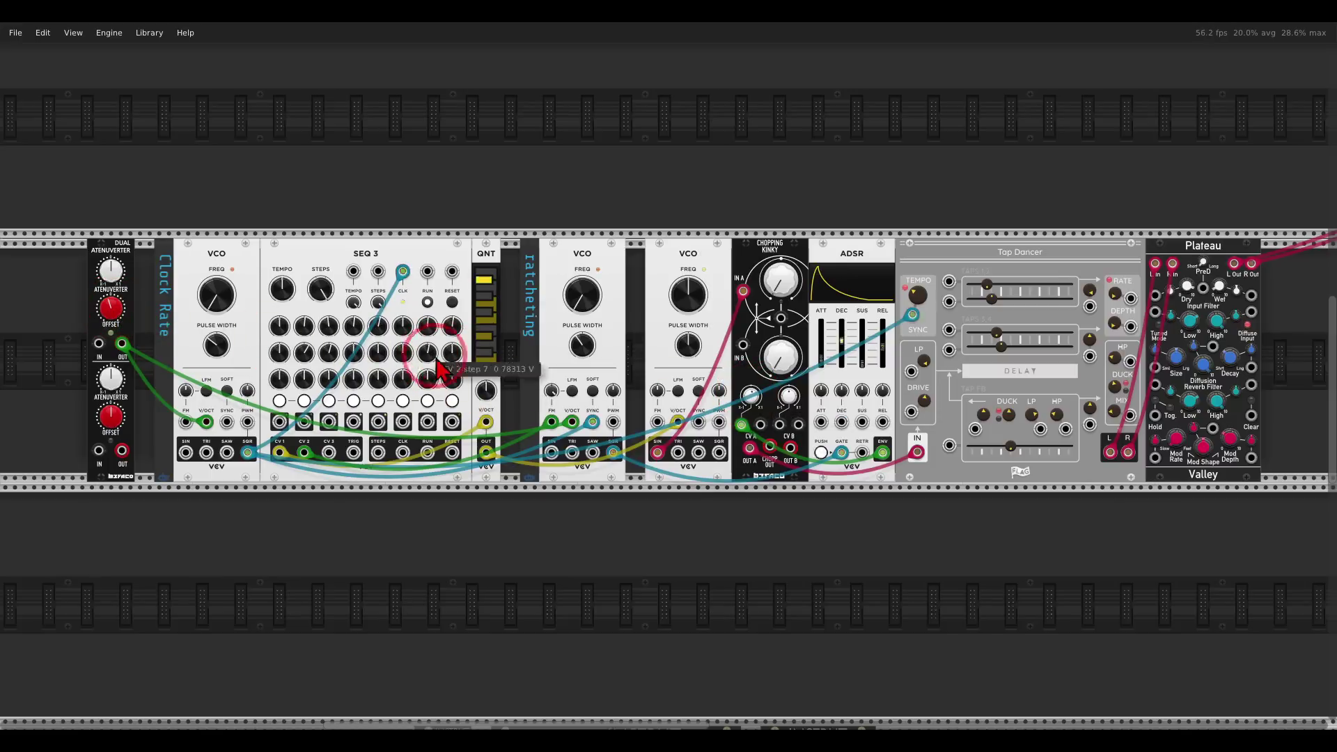
pyautogui.click(448, 346)
pyautogui.moveTo(449, 346); pyautogui.dragTo(441, 337)
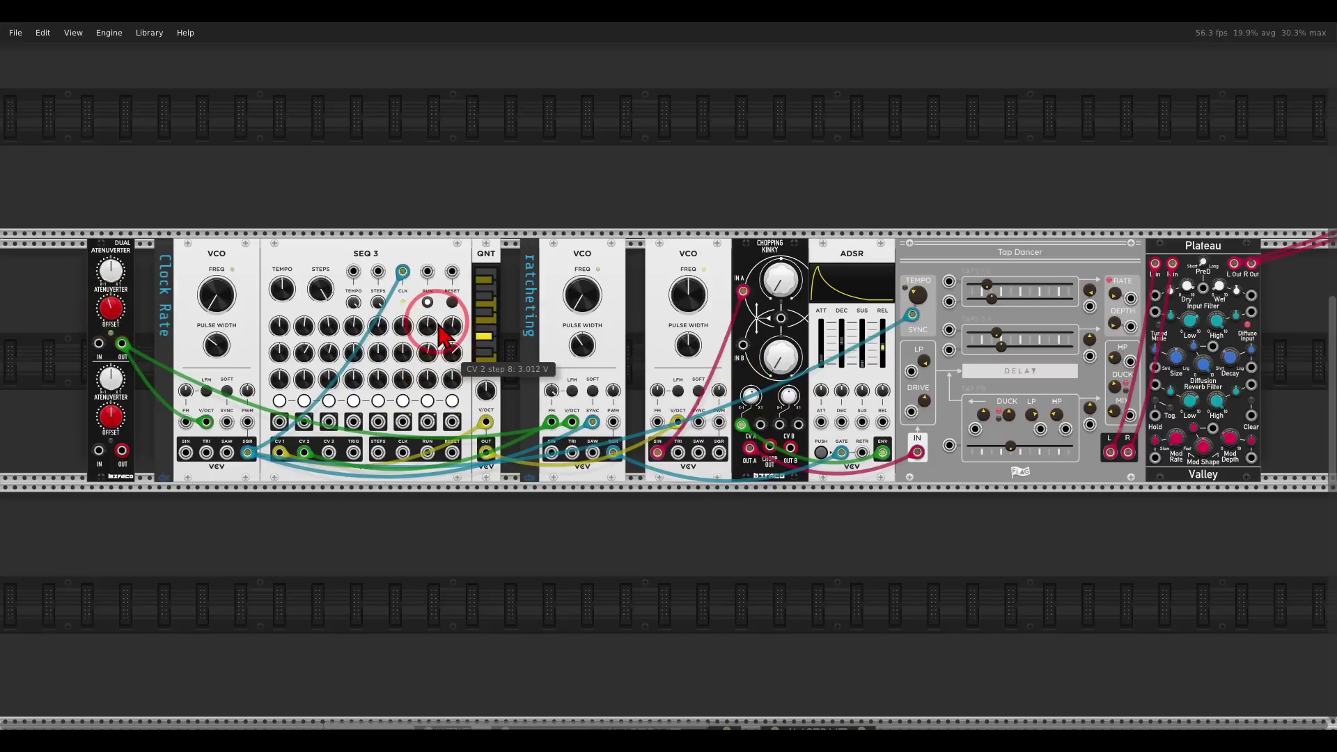